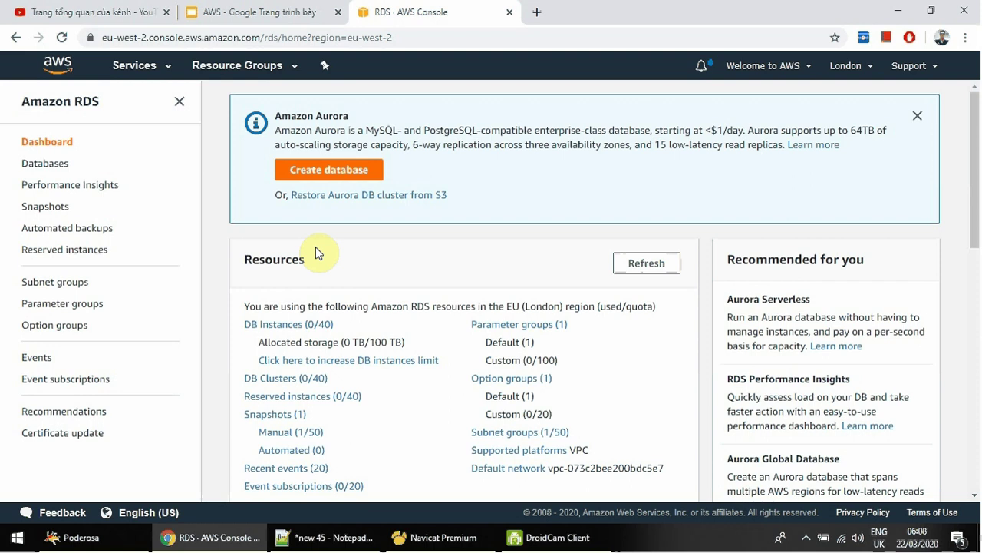
Go from the empty RDS Databases list to the Create database page.
click(54, 172)
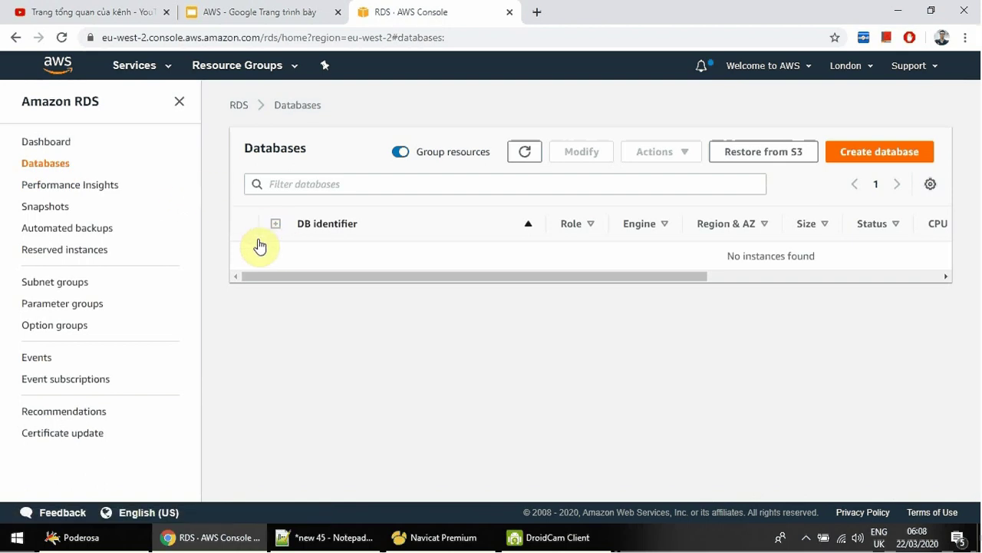
click(880, 158)
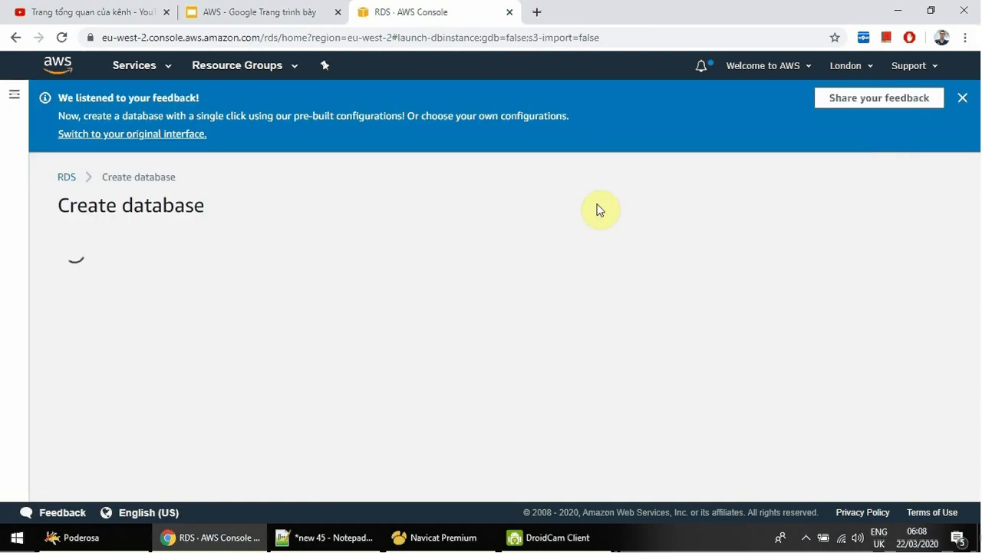
Dismiss the feedback banner and pick the MySQL engine under Standard Create.
click(950, 100)
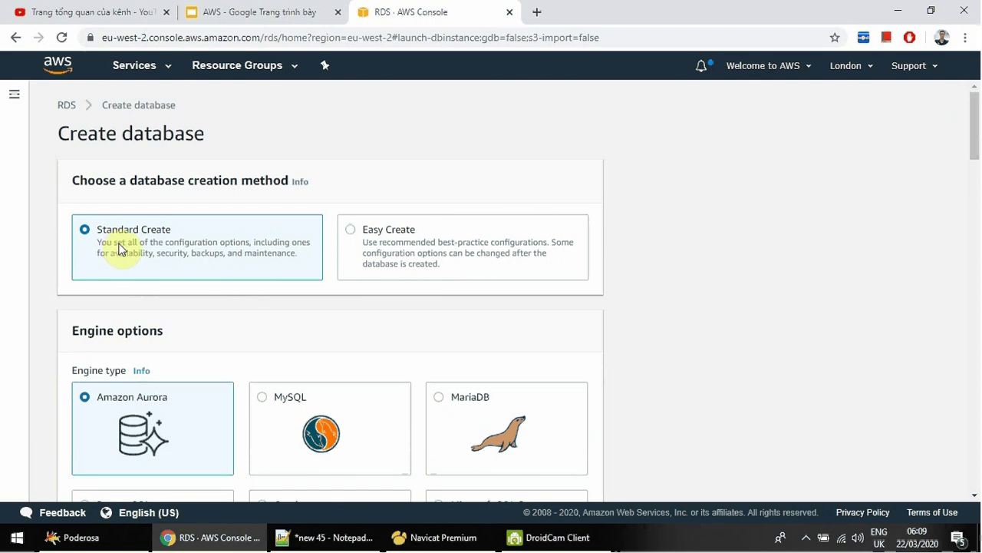
scroll(125, 246, down, 2)
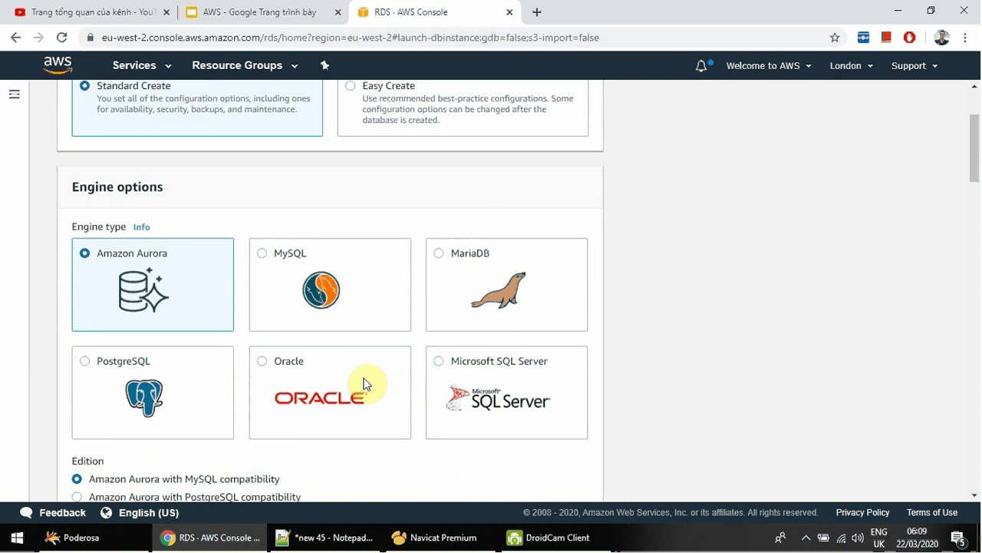
click(265, 256)
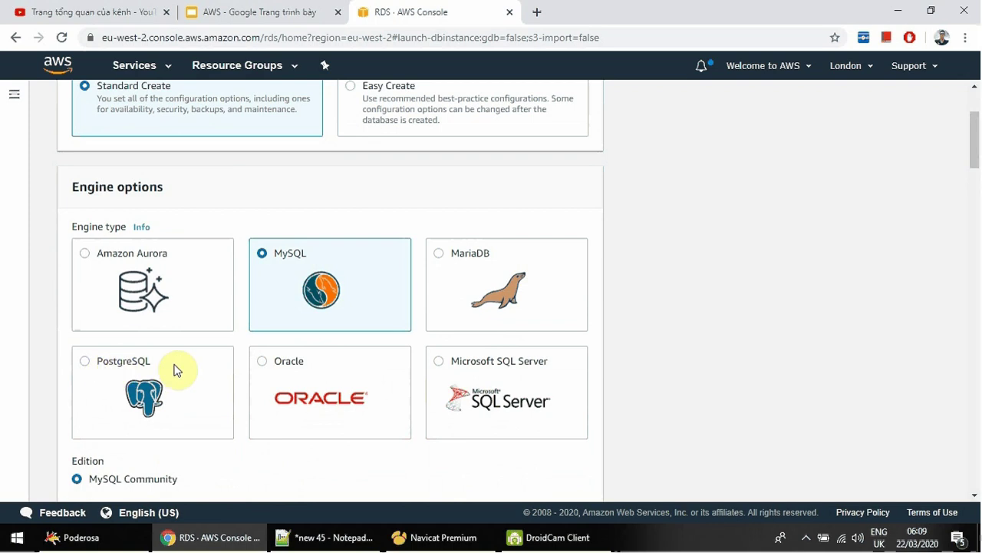
Check the MySQL version list and keep version 5.7.22.
scroll(135, 370, down, 1)
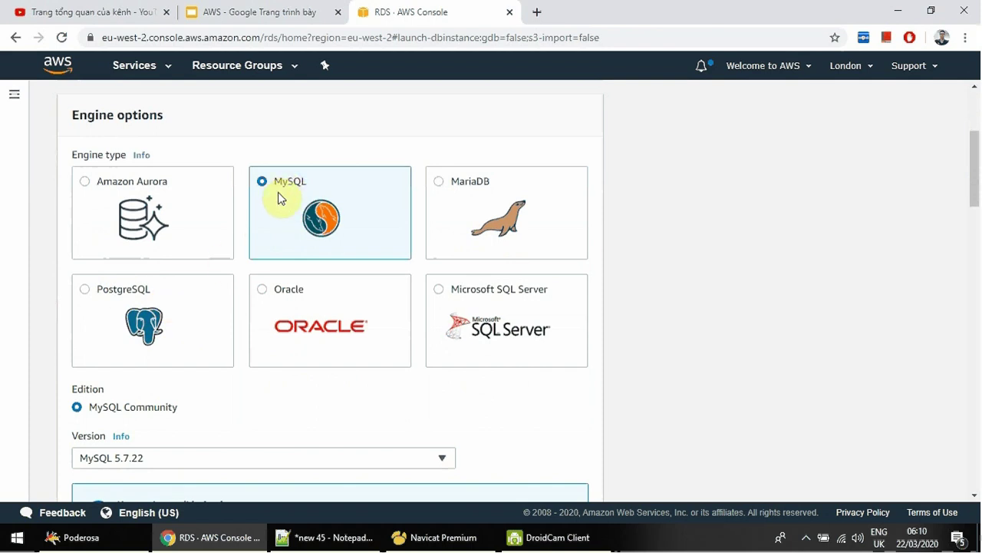
scroll(278, 196, down, 2)
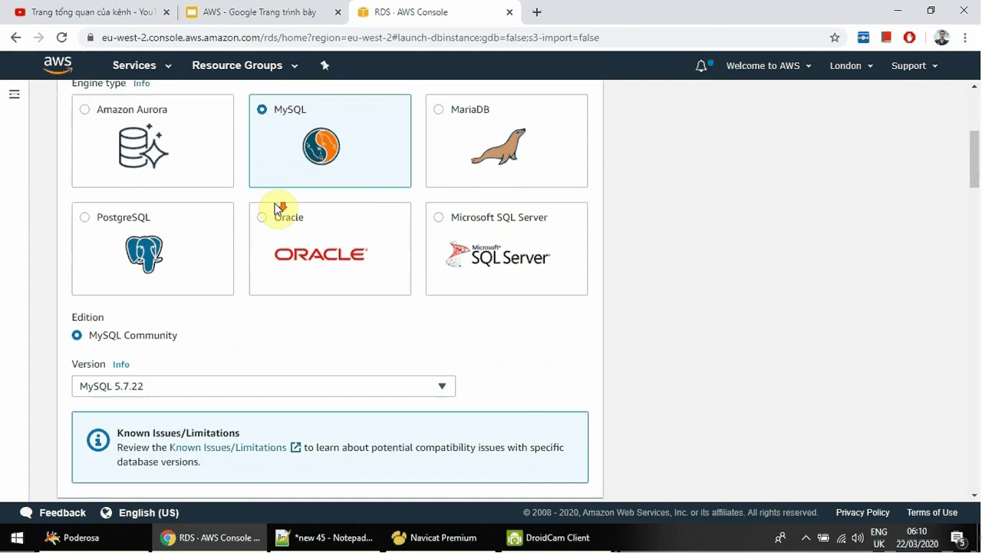
scroll(278, 209, down, 1)
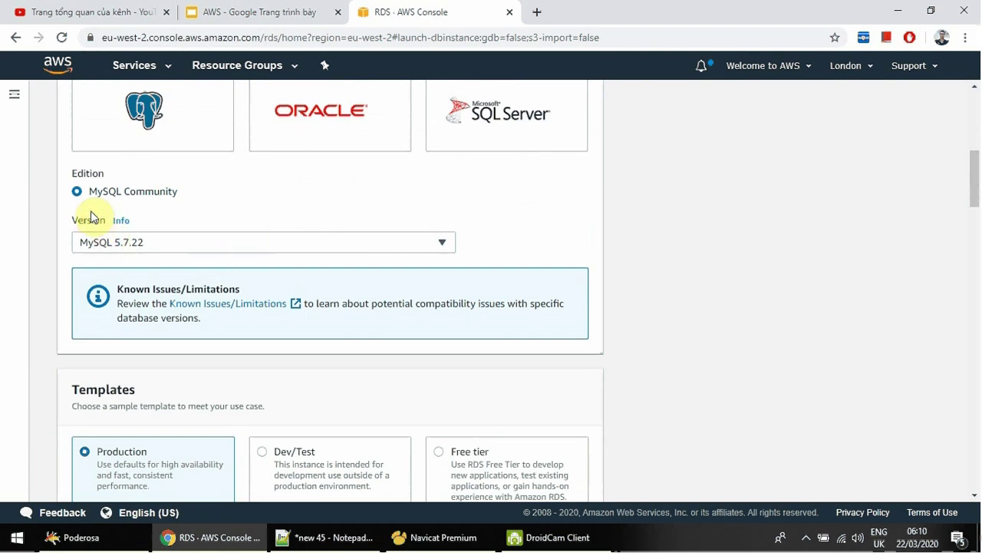
click(138, 242)
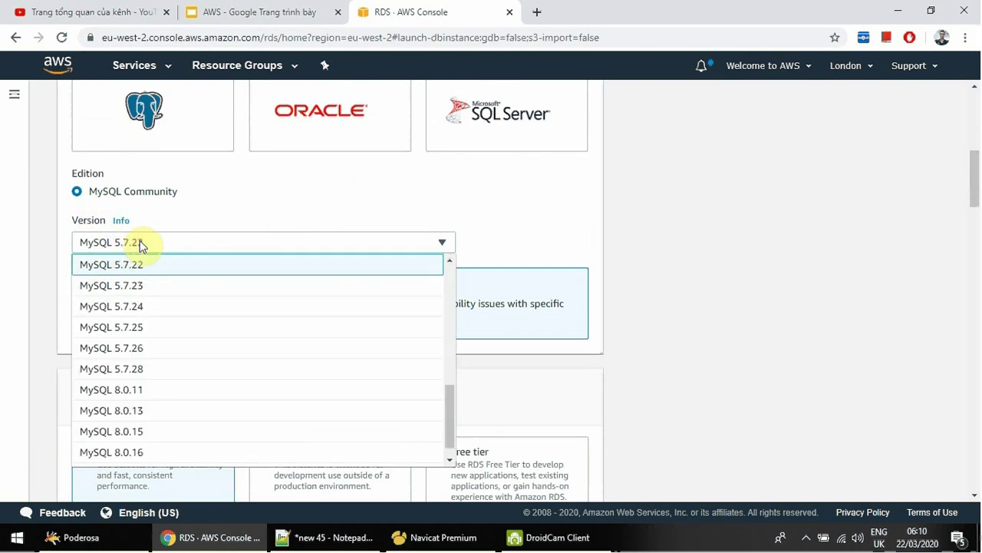
click(138, 242)
click(138, 242)
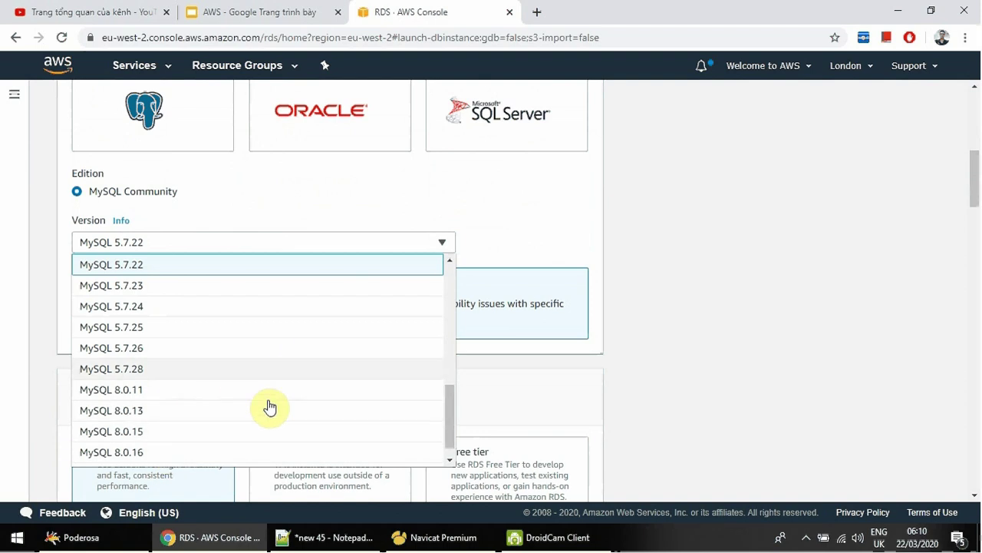
click(538, 228)
scroll(538, 228, up, 6)
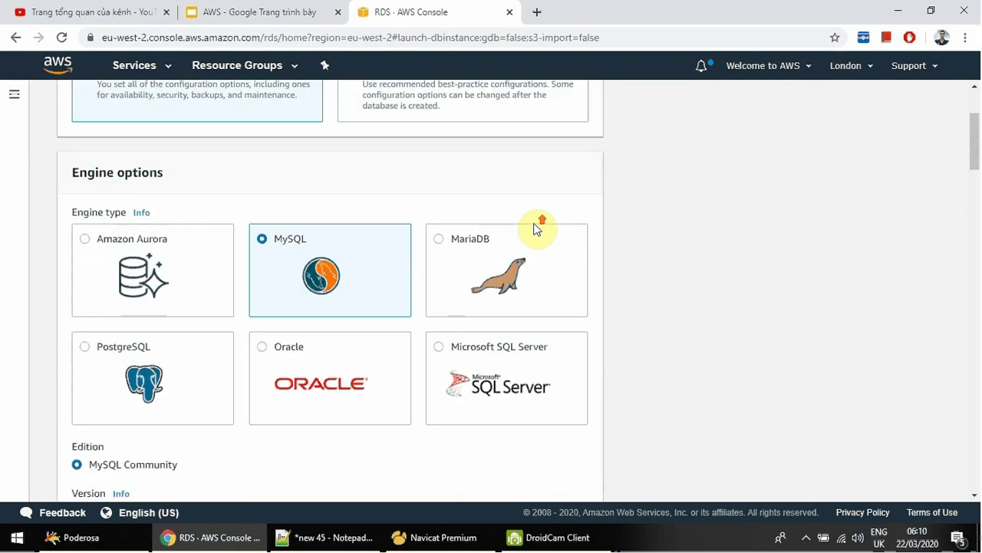
scroll(537, 228, down, 5)
scroll(535, 228, down, 3)
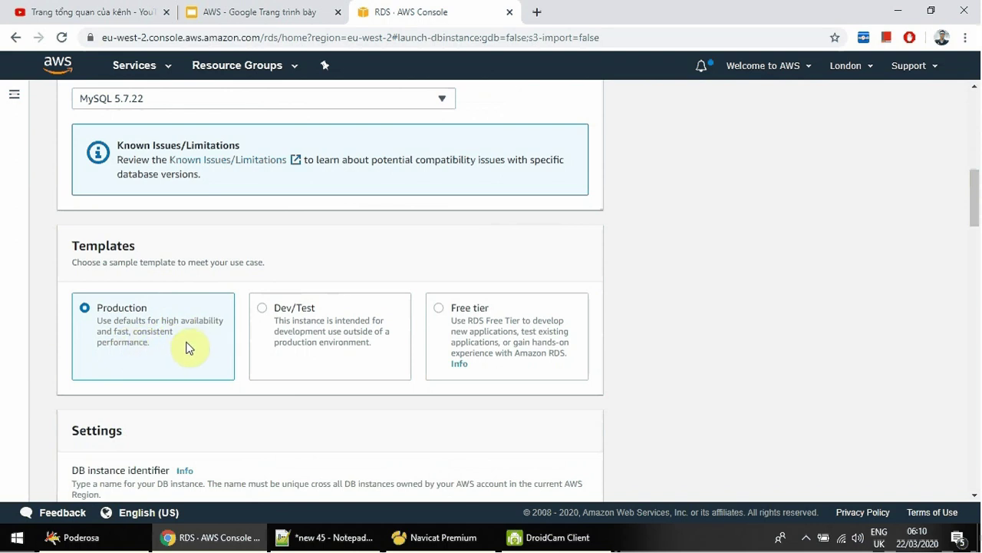
Switch the template from Production to Free tier by way of Dev/Test.
click(264, 313)
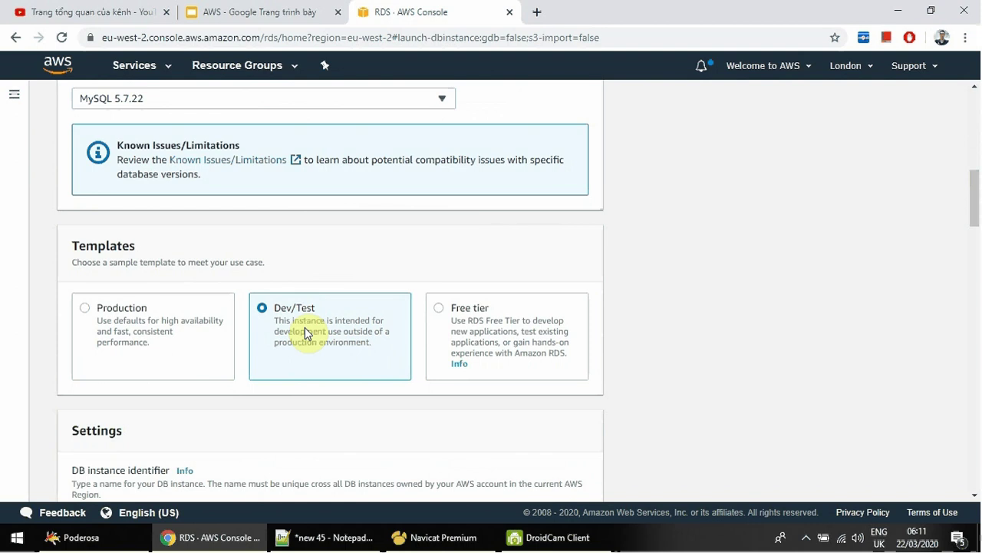
click(441, 310)
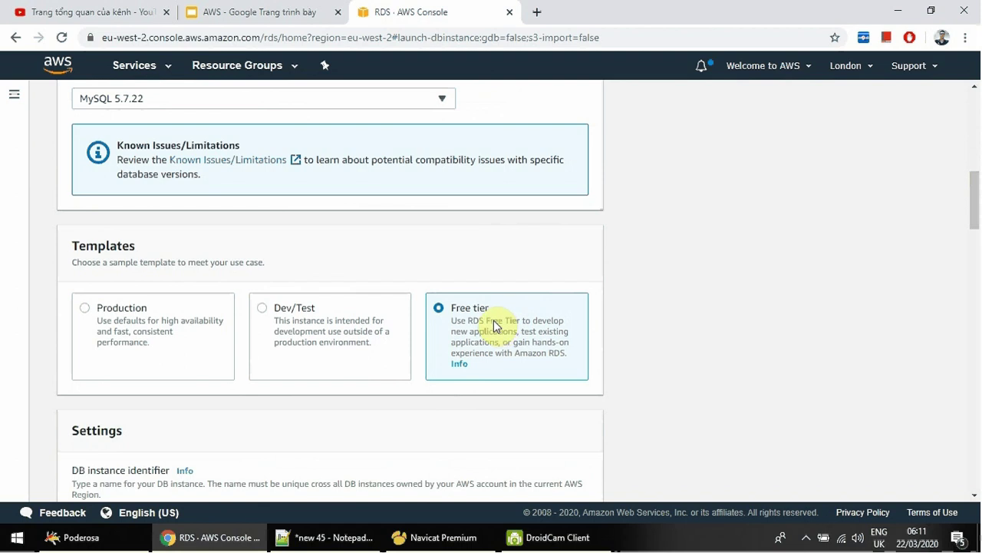
scroll(505, 337, up, 1)
scroll(507, 340, up, 5)
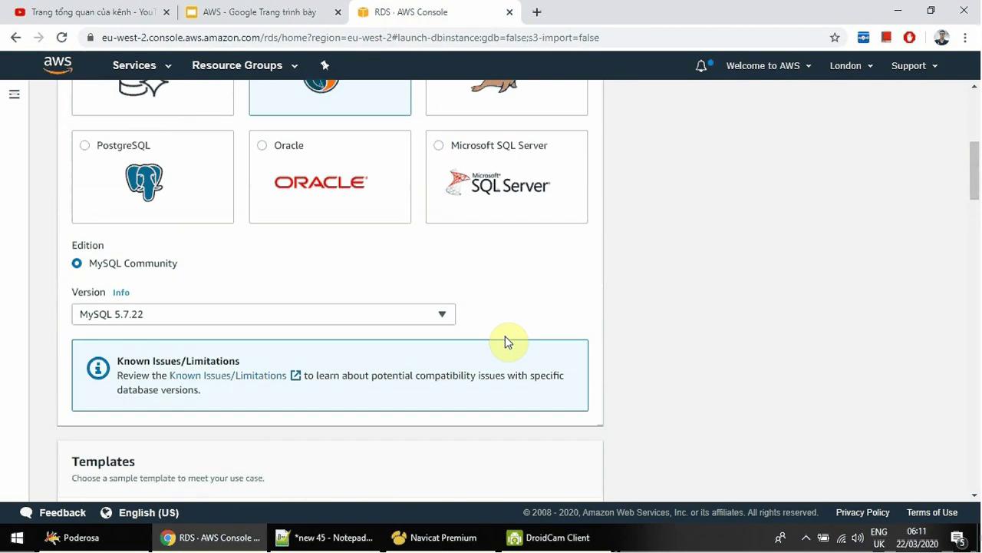
scroll(506, 342, down, 2)
scroll(507, 343, down, 4)
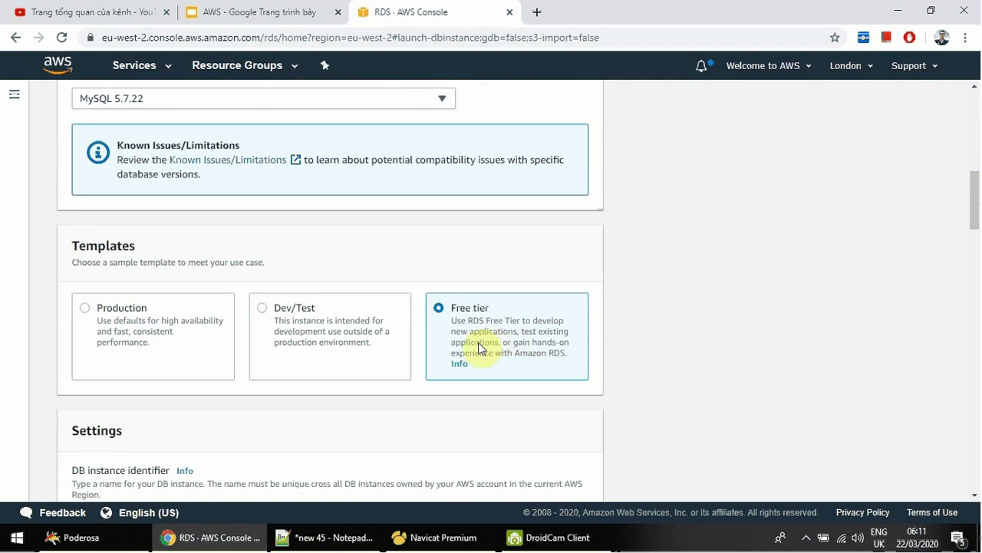
scroll(478, 350, down, 2)
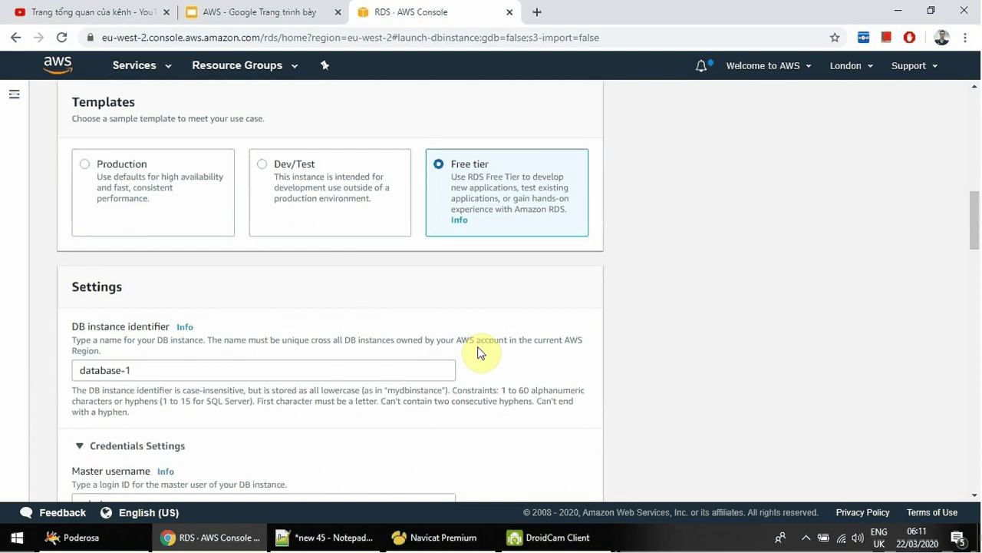
scroll(479, 351, down, 1)
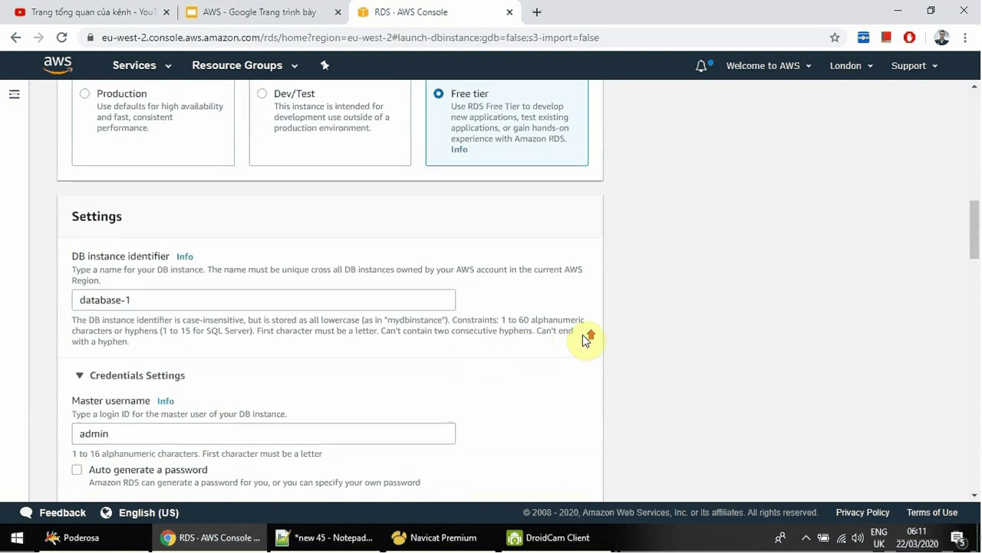
scroll(588, 340, up, 2)
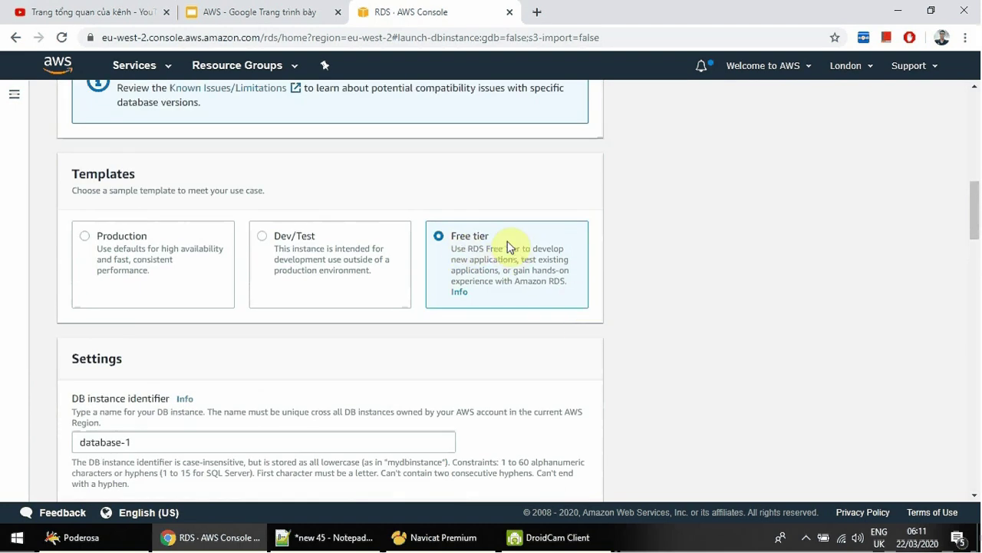
scroll(465, 268, down, 1)
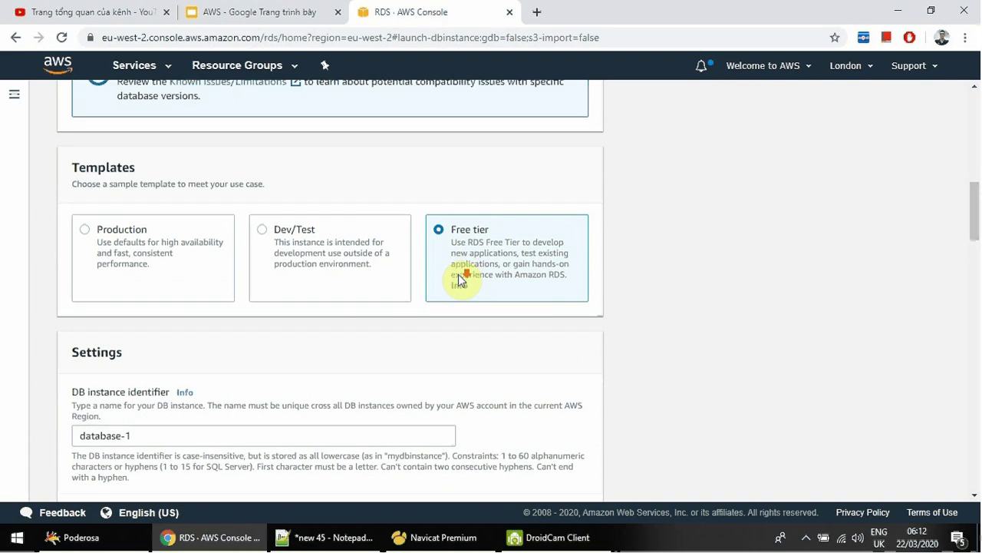
scroll(461, 280, down, 1)
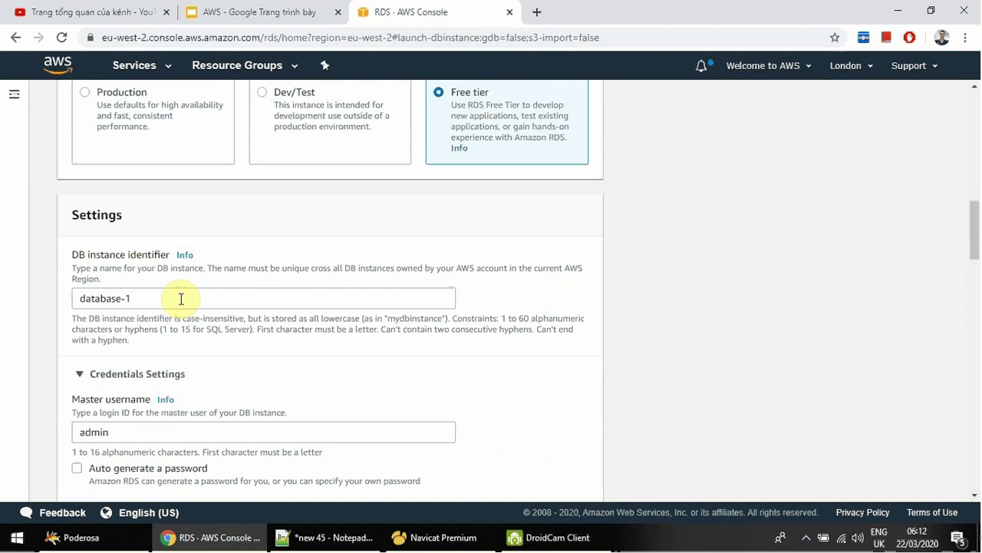
Rename the DB instance identifier from database-1 to tinhocthatladongian.
drag(181, 298, 59, 298)
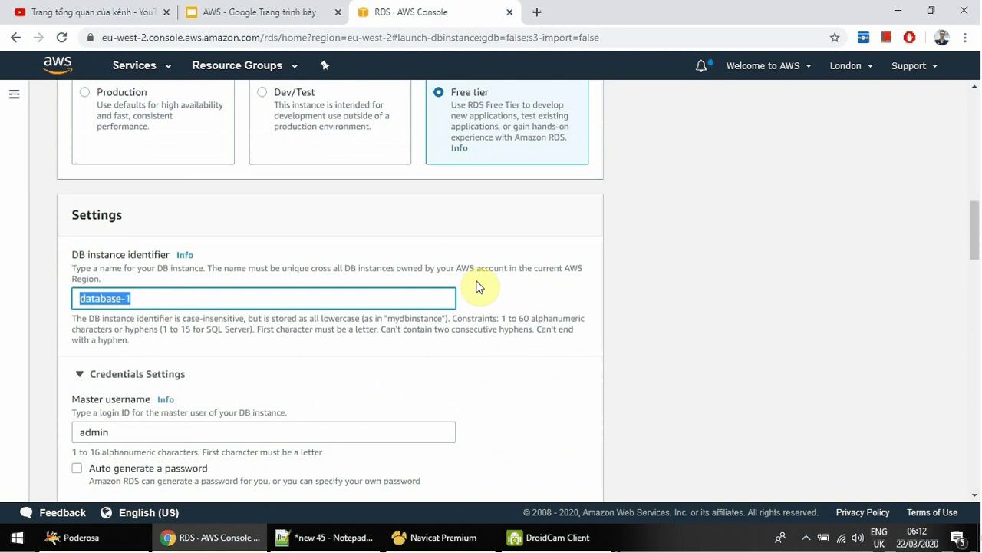
text(t)
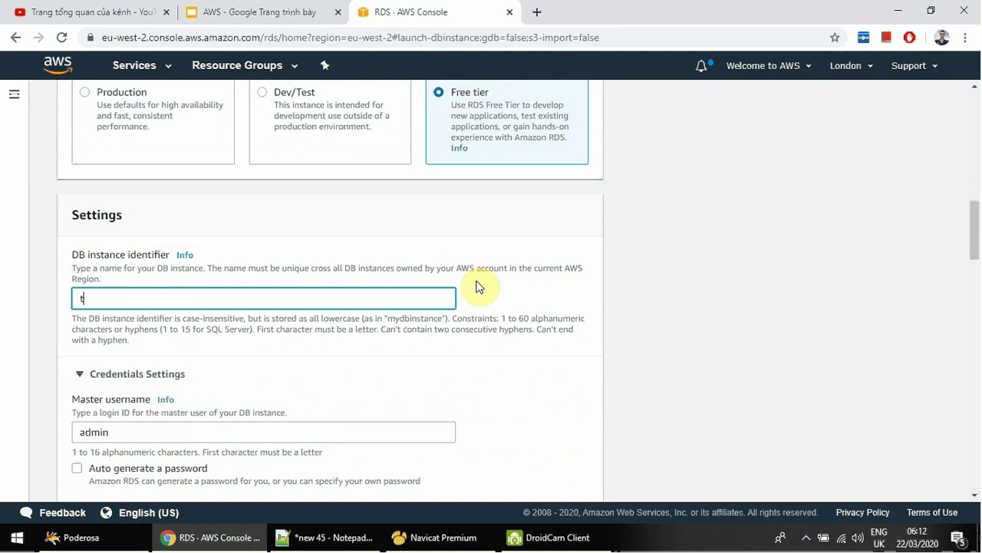
text(inhocthatladongian)
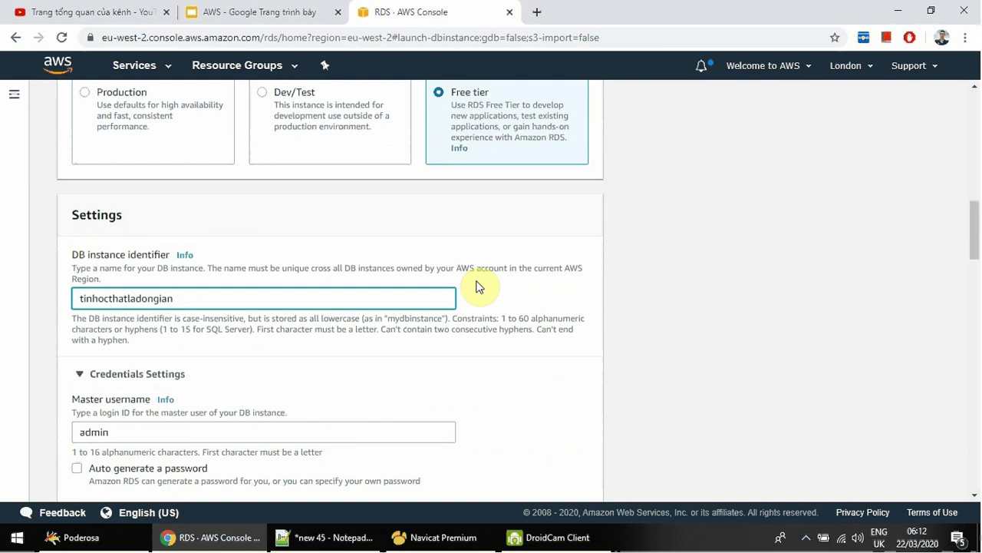
scroll(484, 291, down, 2)
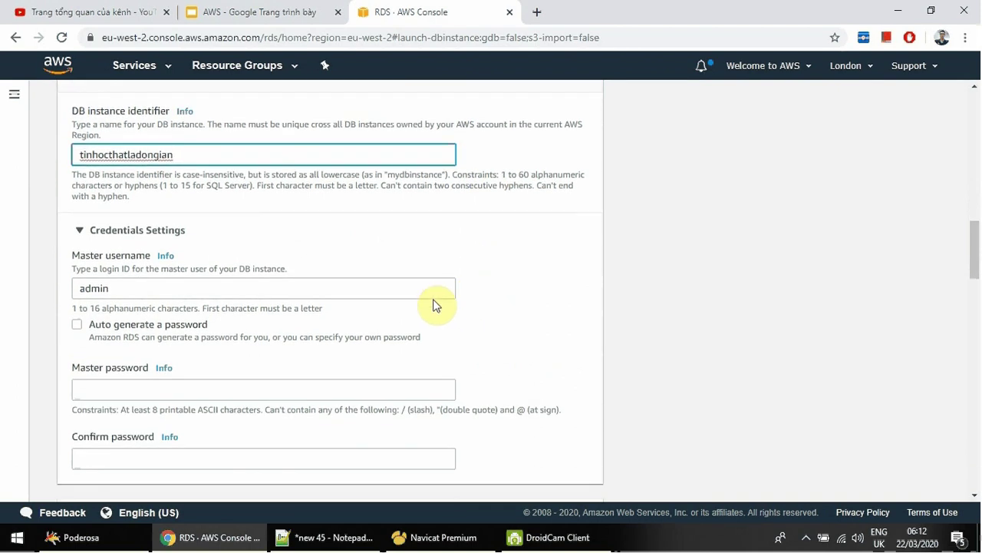
double_click(165, 290)
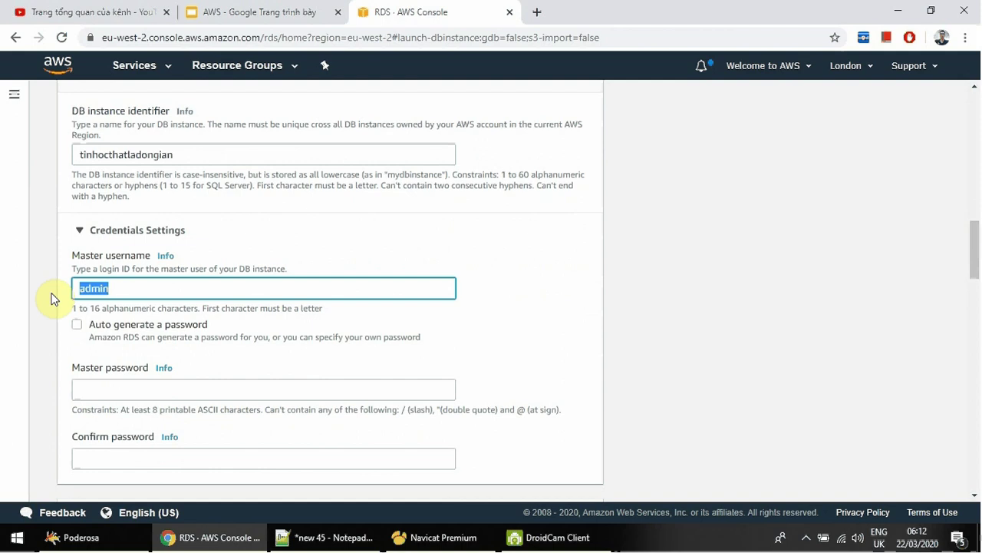
scroll(134, 254, up, 1)
double_click(140, 227)
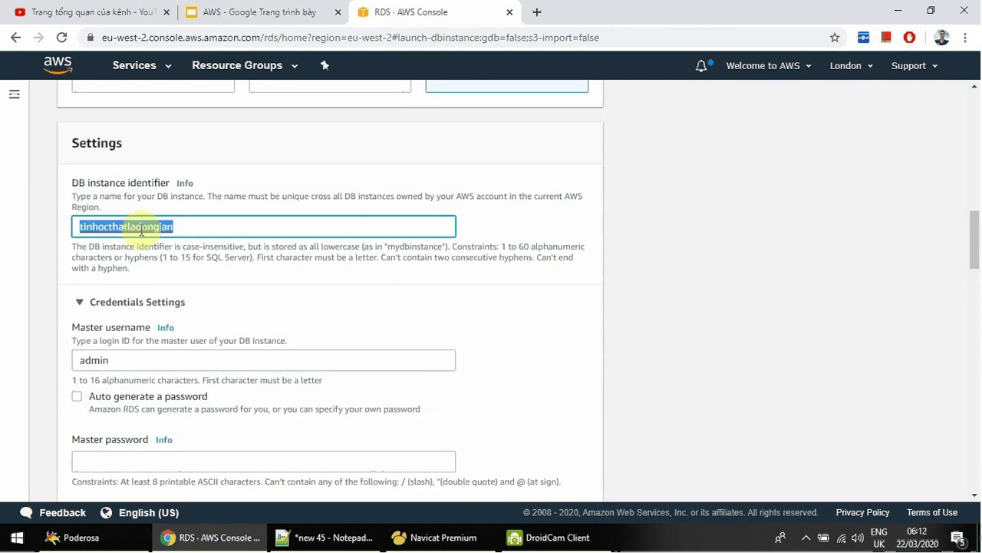
scroll(138, 269, down, 2)
Paste the same master password into both the Master password and Confirm password fields.
click(99, 319)
key(ctrl+v)
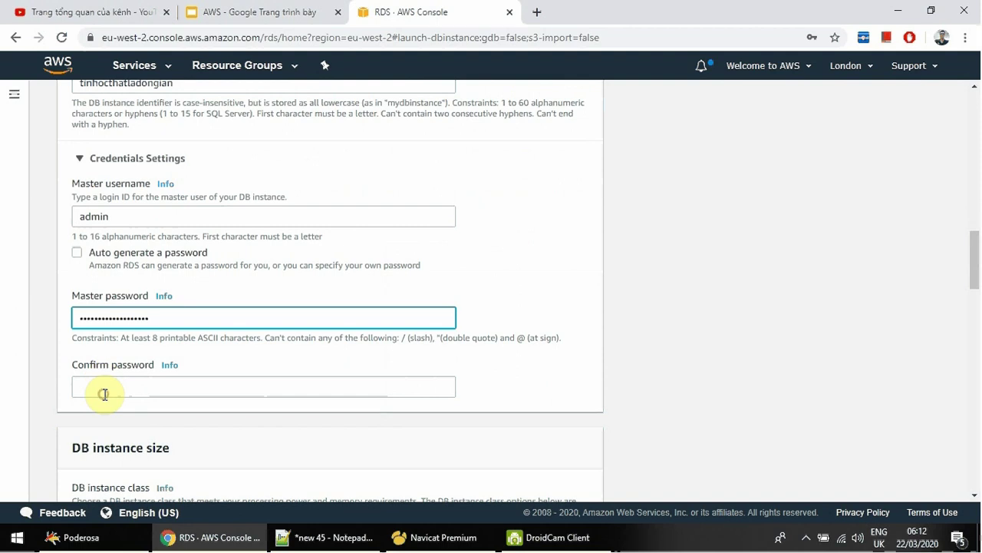
click(104, 393)
key(ctrl+v)
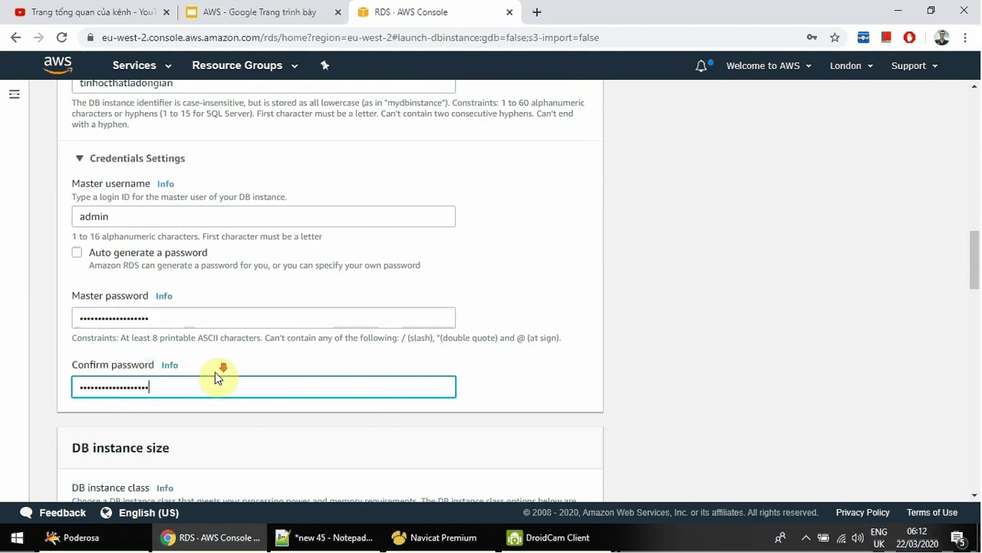
scroll(218, 378, down, 2)
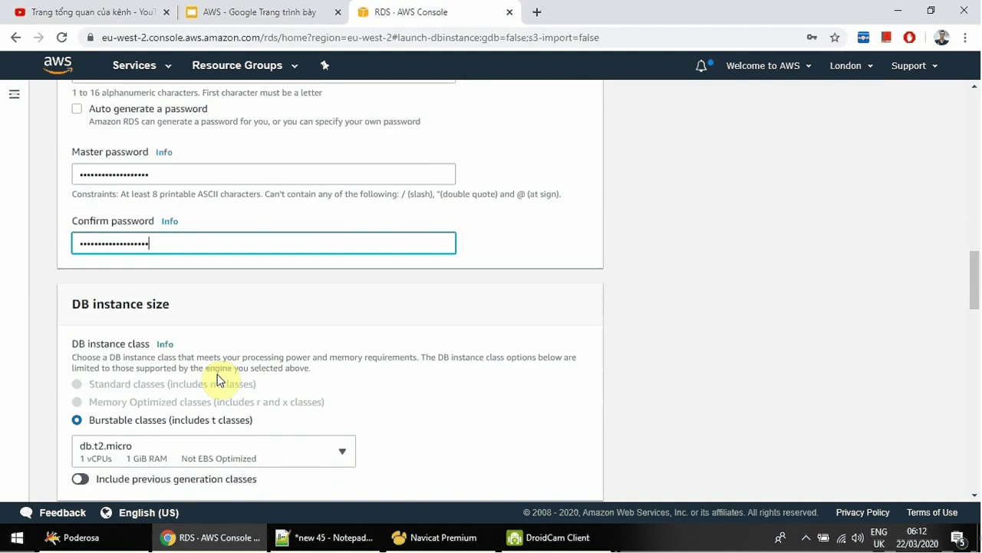
scroll(217, 377, down, 1)
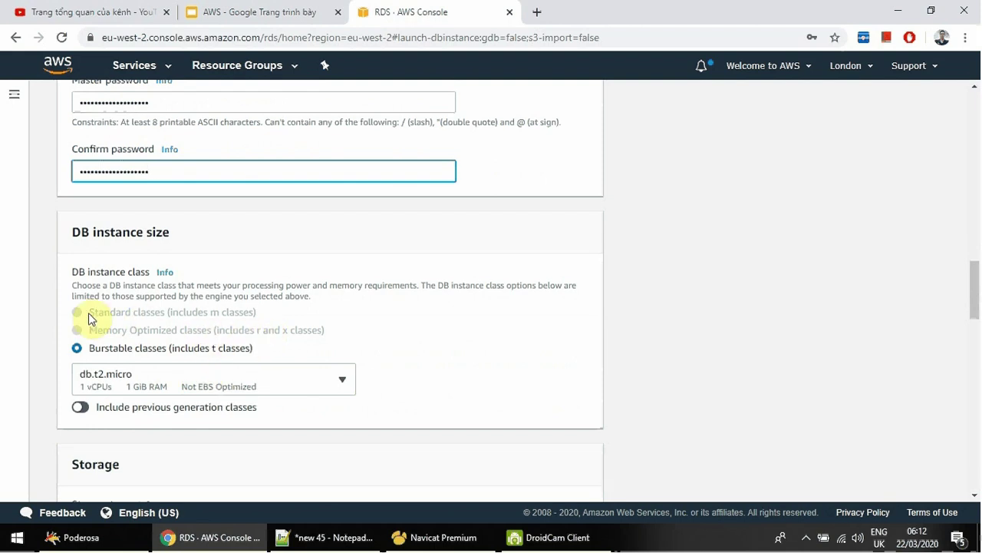
drag(94, 314, 218, 318)
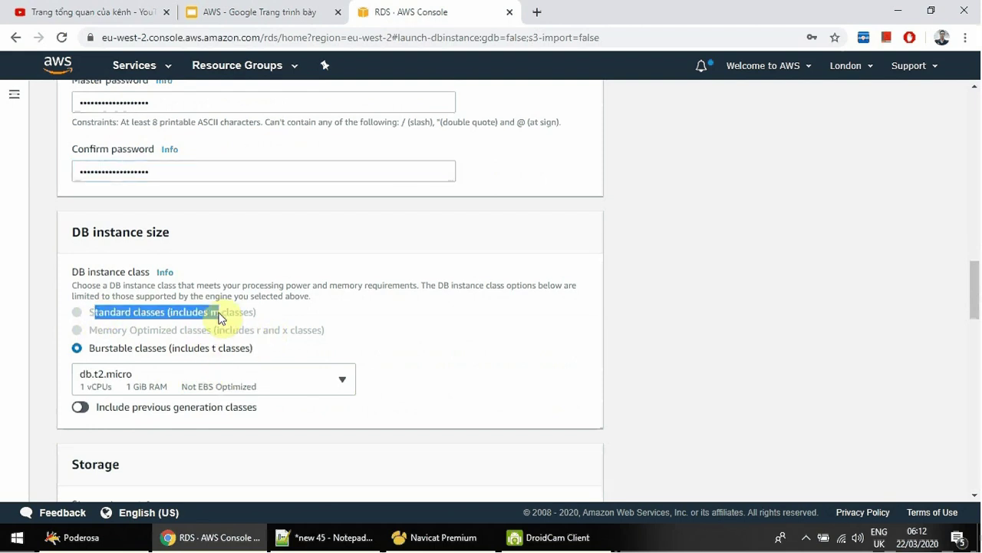
click(169, 317)
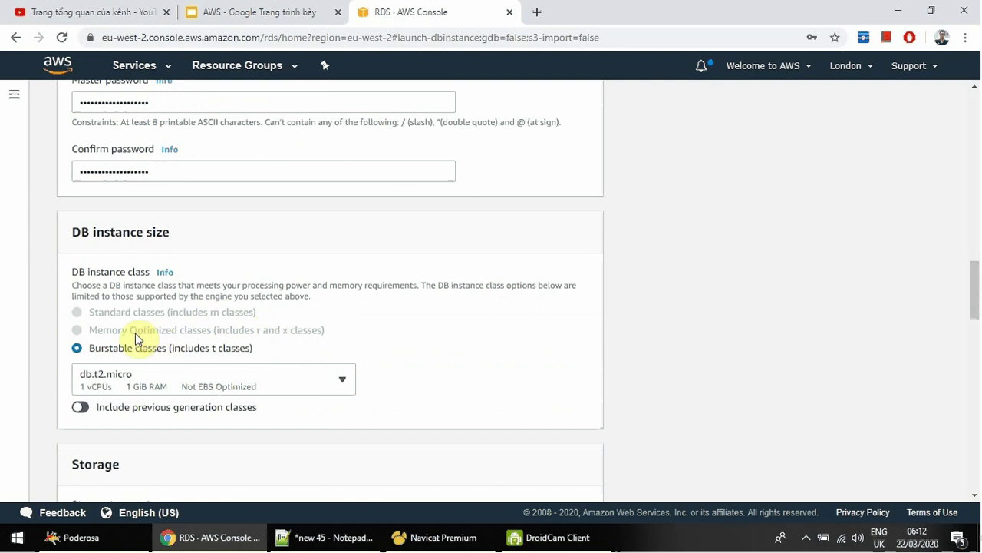
drag(96, 330, 268, 335)
scroll(290, 338, down, 1)
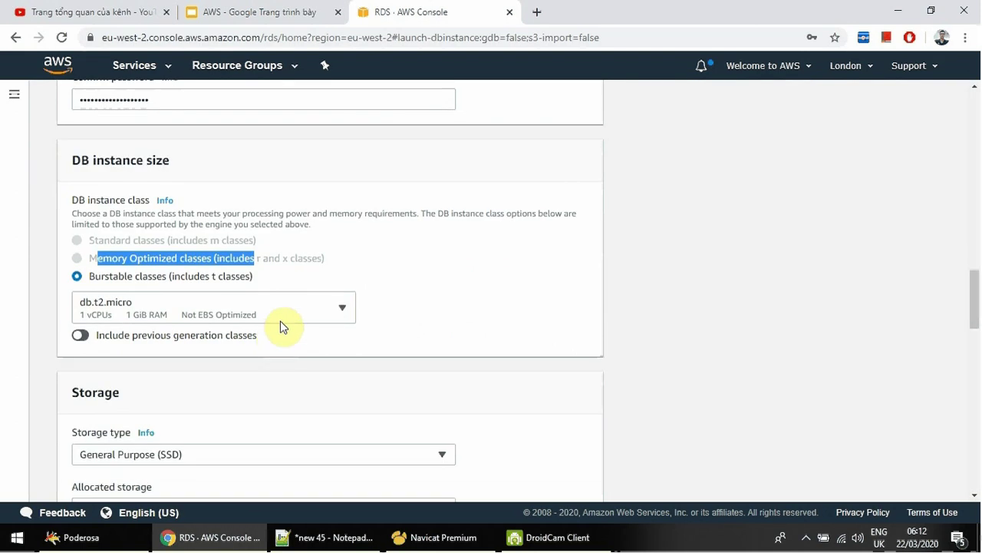
click(329, 310)
scroll(298, 246, down, 2)
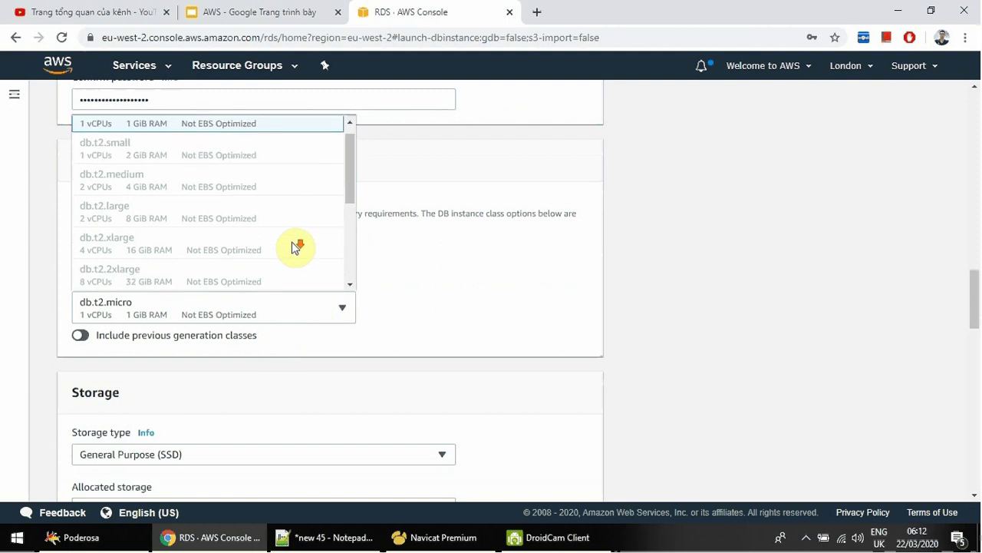
scroll(295, 244, up, 5)
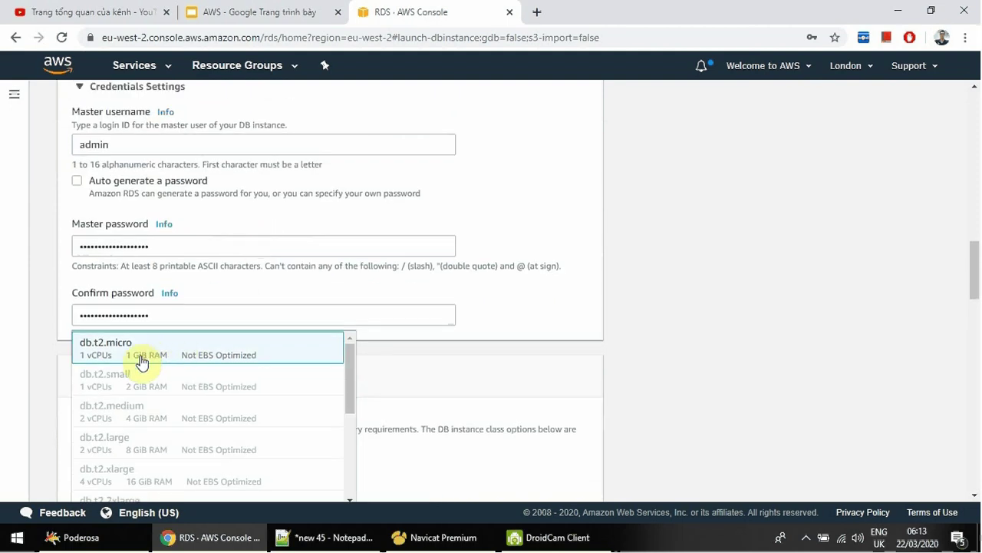
click(267, 361)
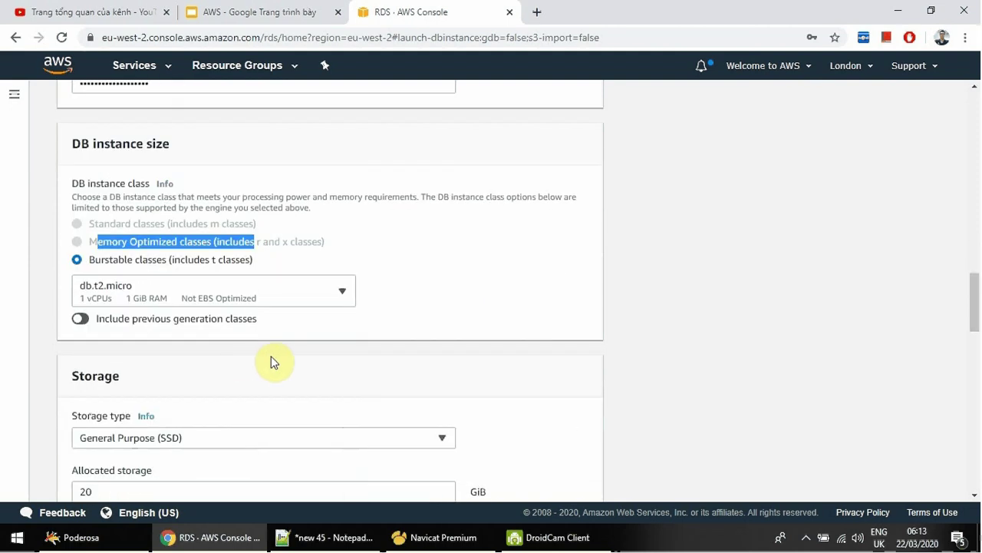
scroll(220, 322, down, 1)
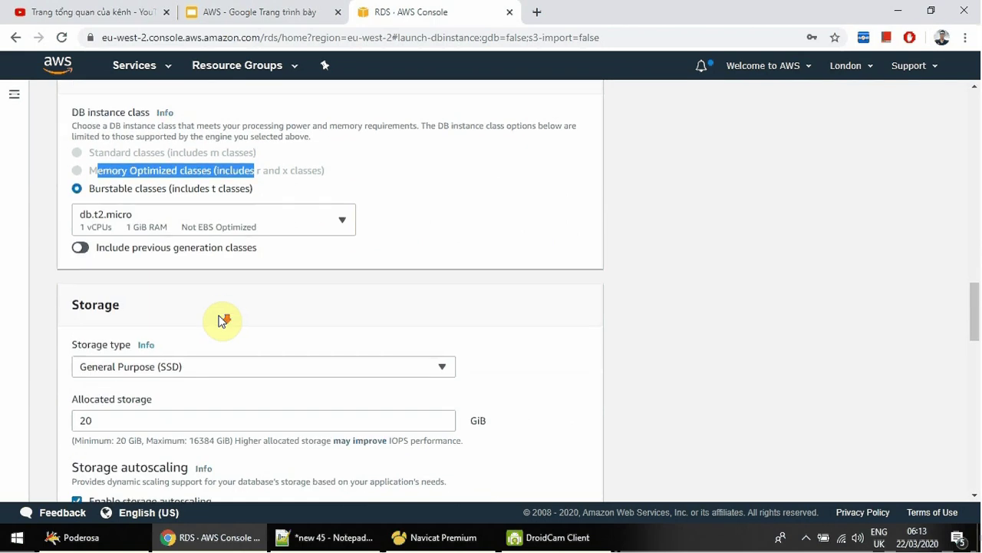
scroll(220, 320, down, 1)
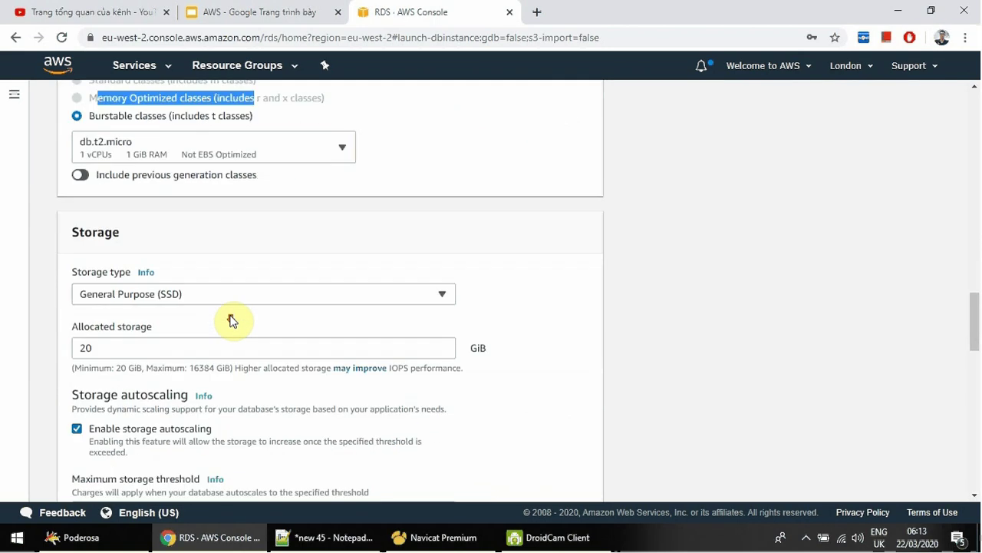
click(191, 297)
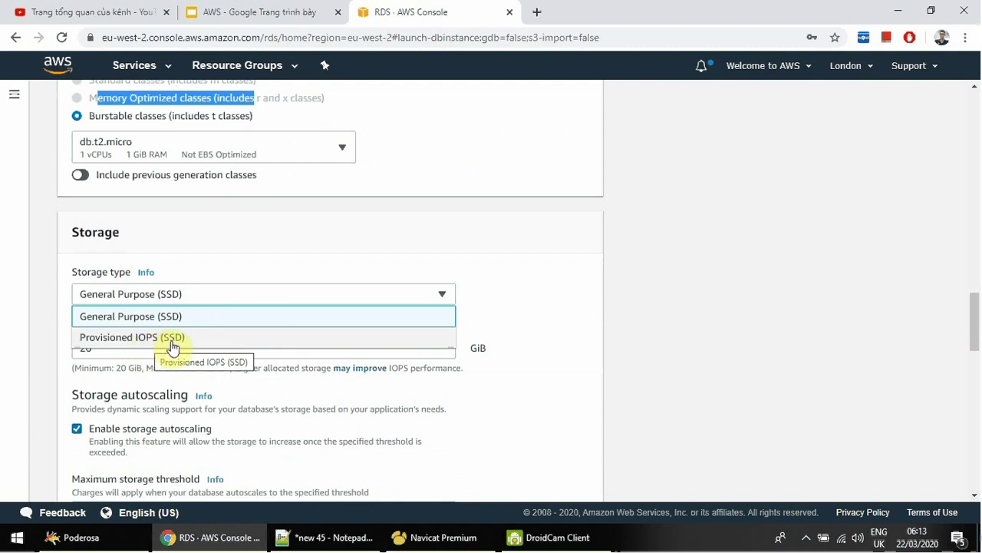
click(172, 343)
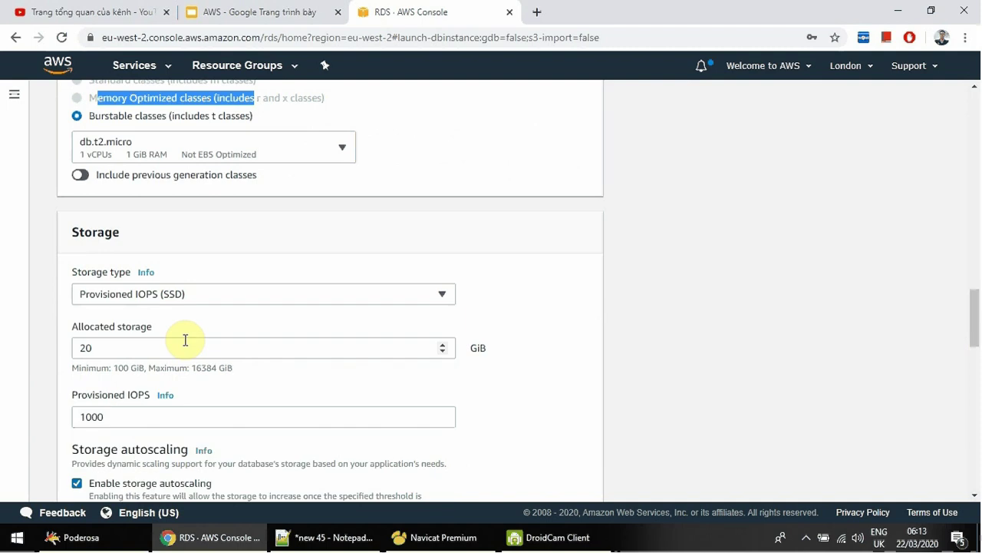
double_click(128, 417)
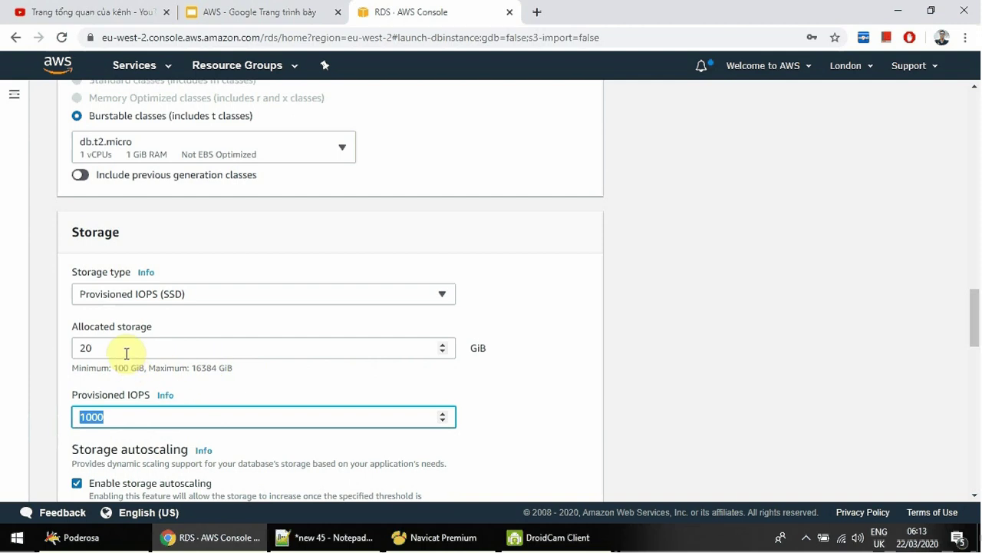
click(178, 297)
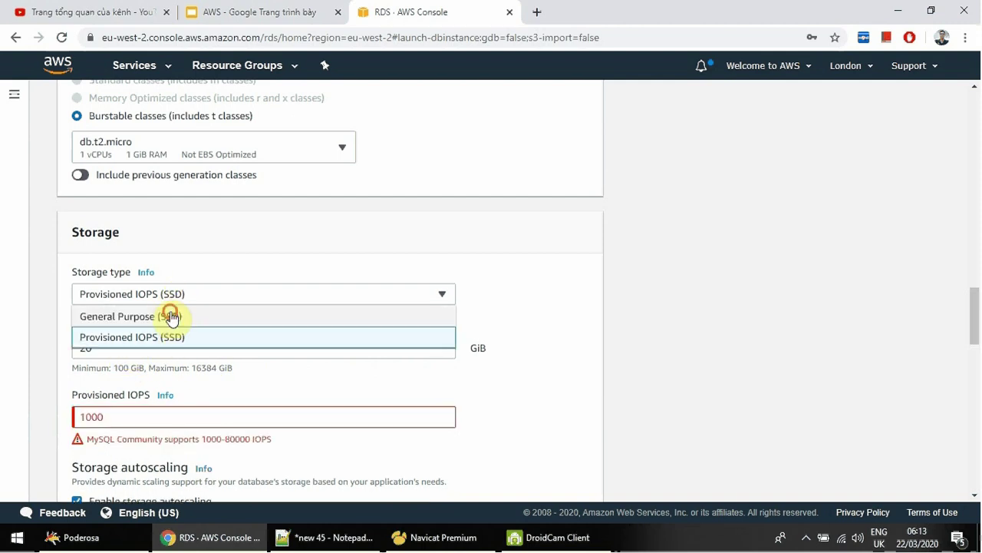
click(171, 318)
scroll(206, 344, down, 1)
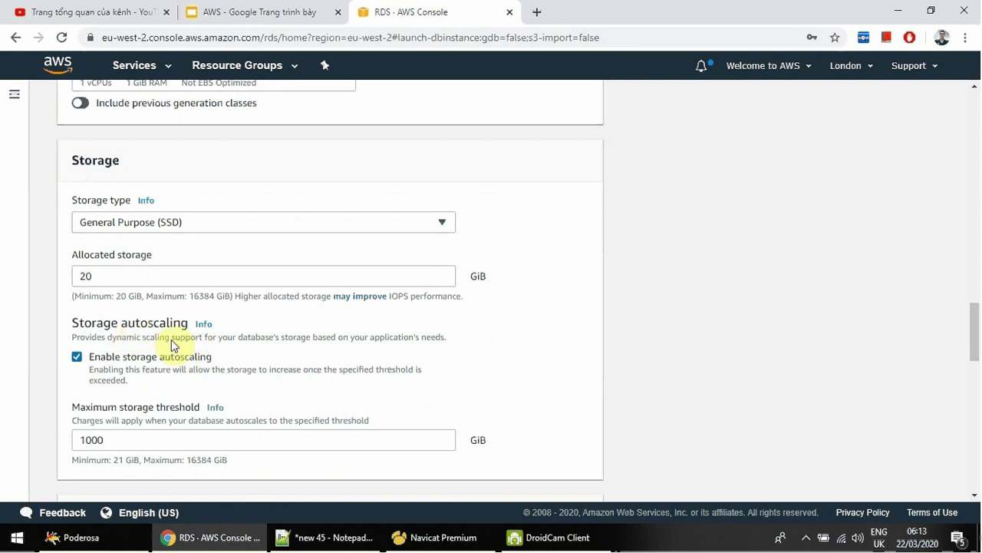
scroll(183, 338, down, 1)
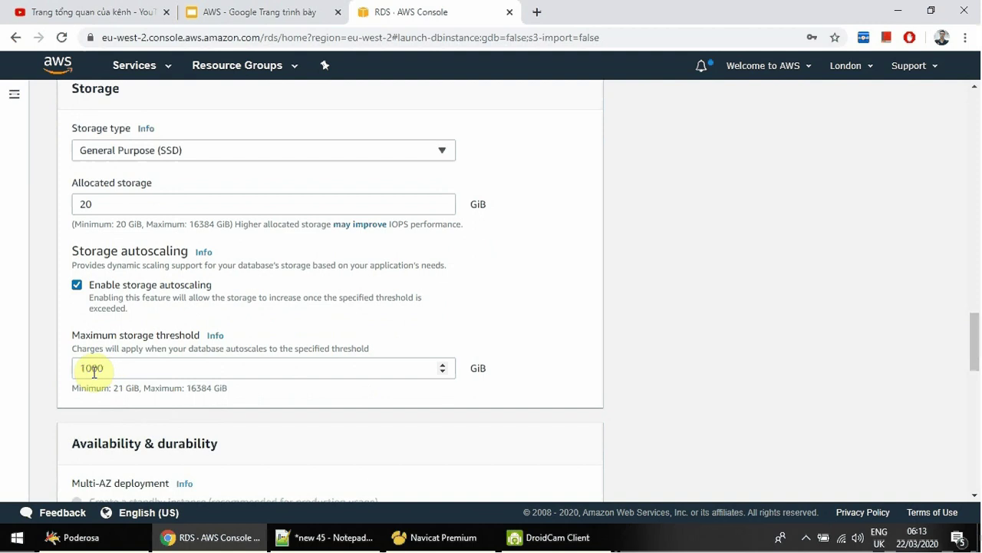
drag(101, 389, 236, 397)
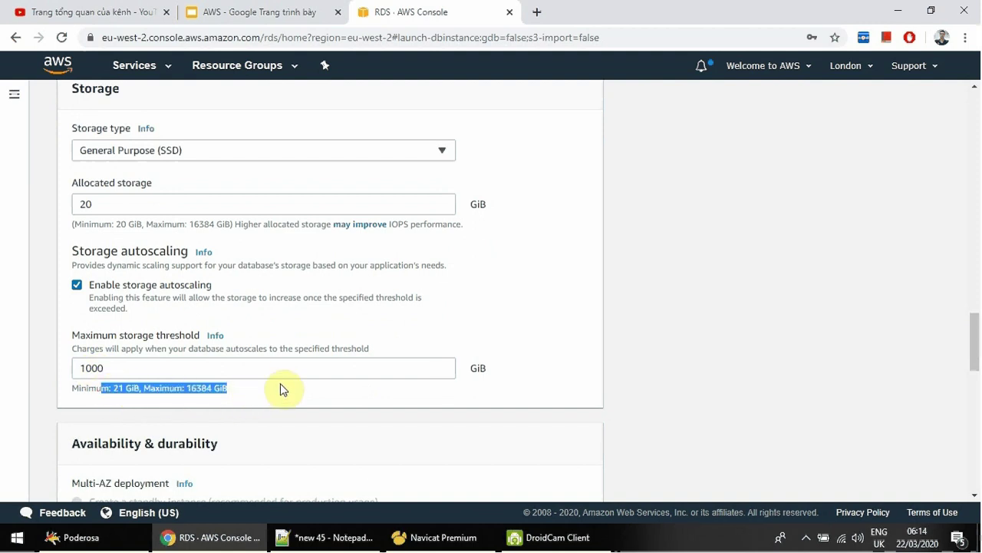
scroll(284, 380, down, 1)
scroll(290, 373, down, 2)
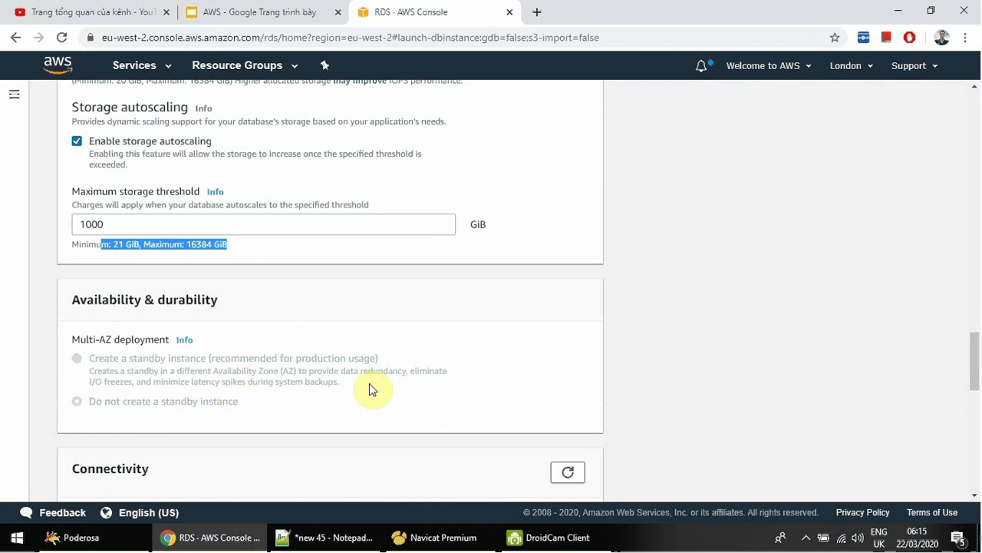
click(849, 66)
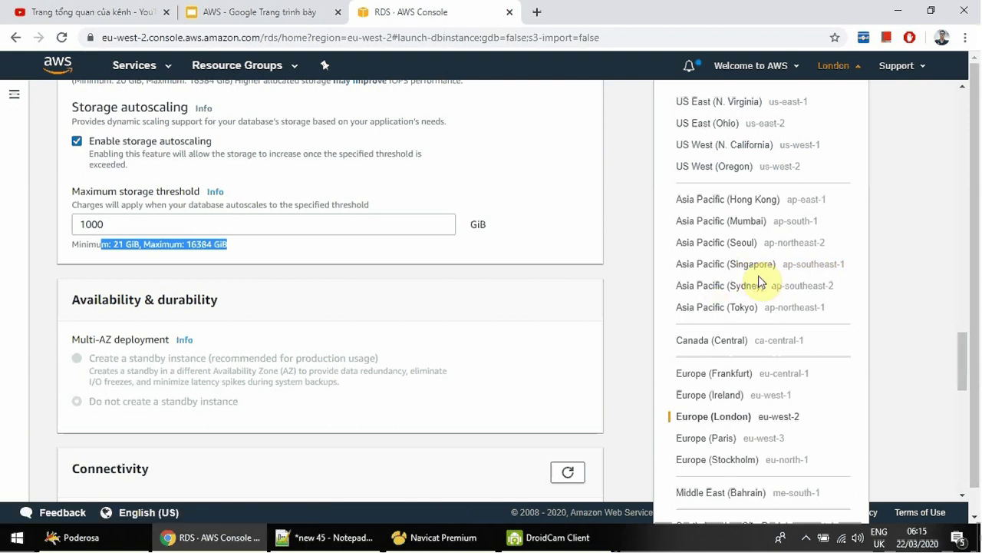
click(505, 307)
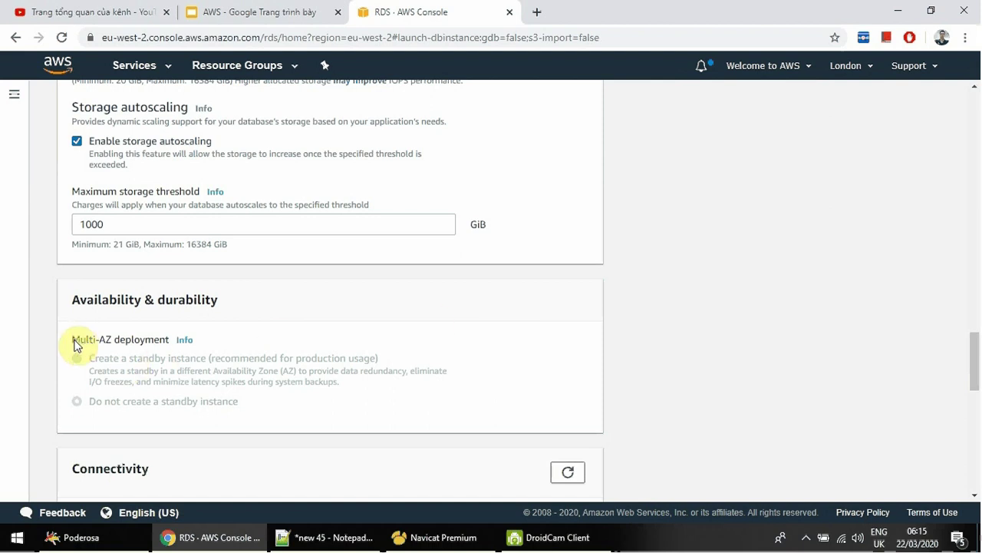
scroll(250, 351, up, 10)
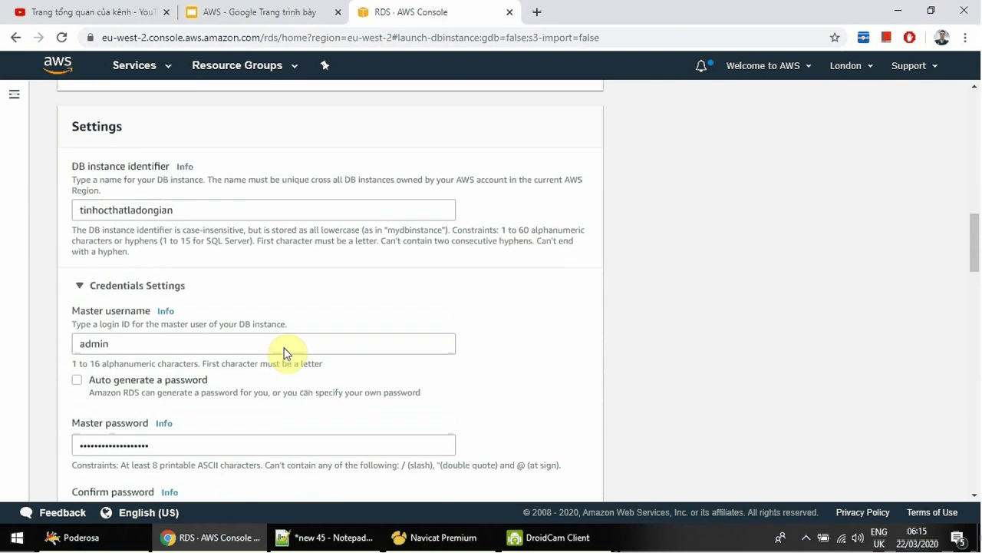
scroll(219, 318, up, 2)
scroll(272, 314, down, 10)
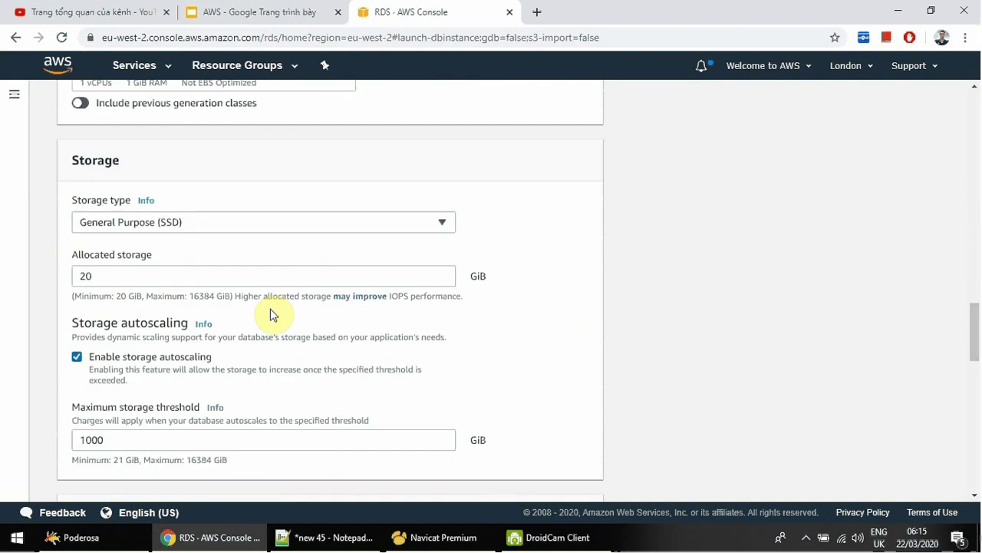
scroll(256, 317, down, 3)
scroll(142, 425, down, 4)
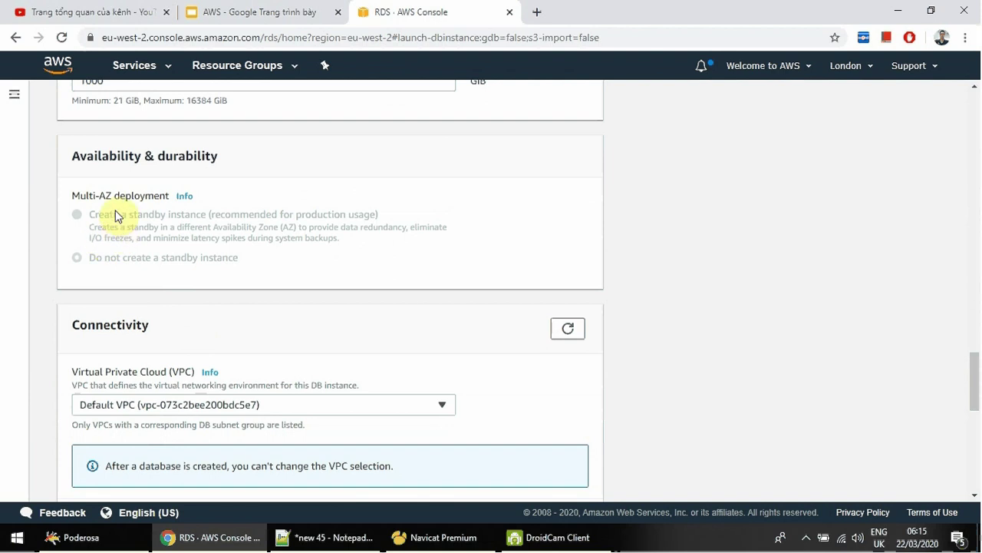
drag(67, 198, 279, 254)
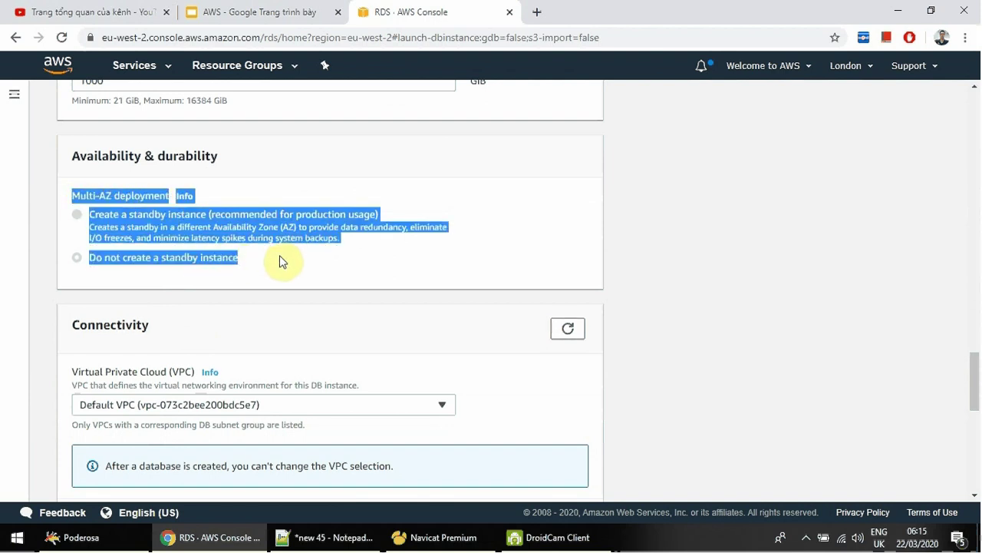
click(284, 261)
scroll(284, 261, down, 2)
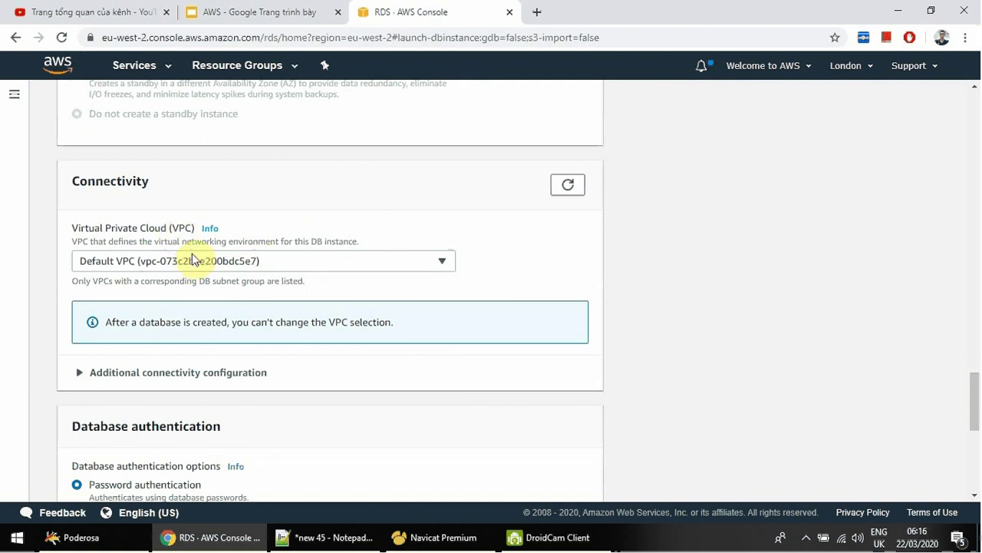
click(223, 260)
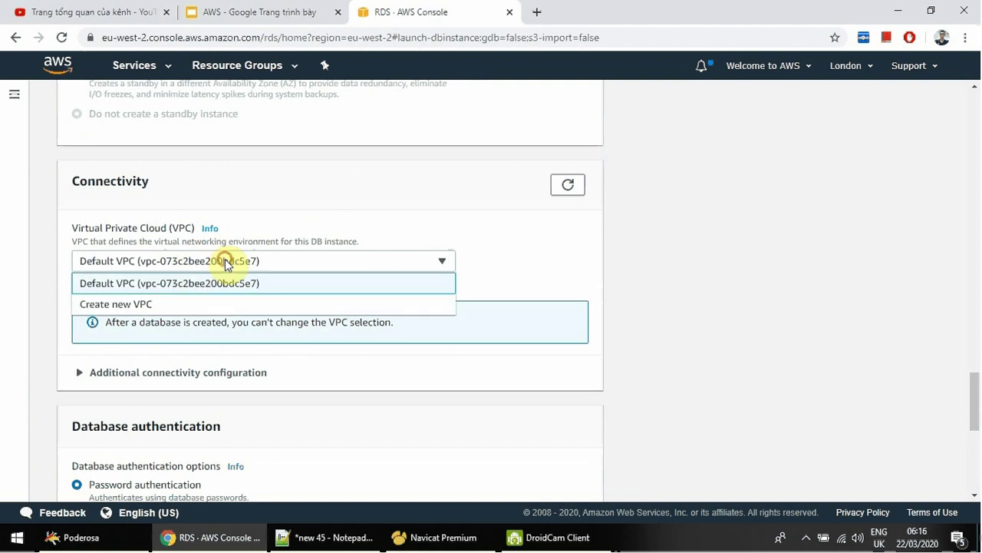
click(228, 262)
scroll(230, 261, down, 1)
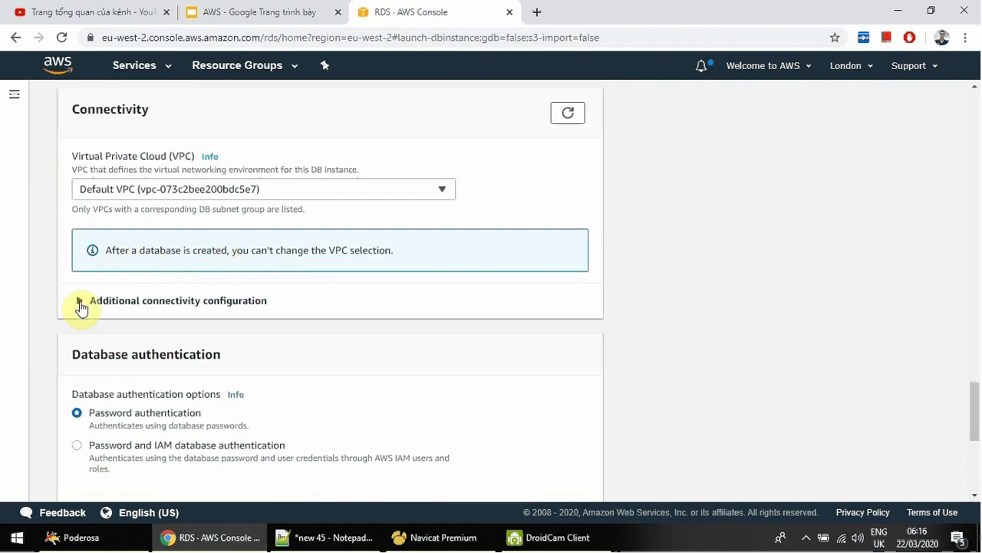
click(82, 302)
scroll(107, 311, down, 1)
scroll(112, 313, down, 1)
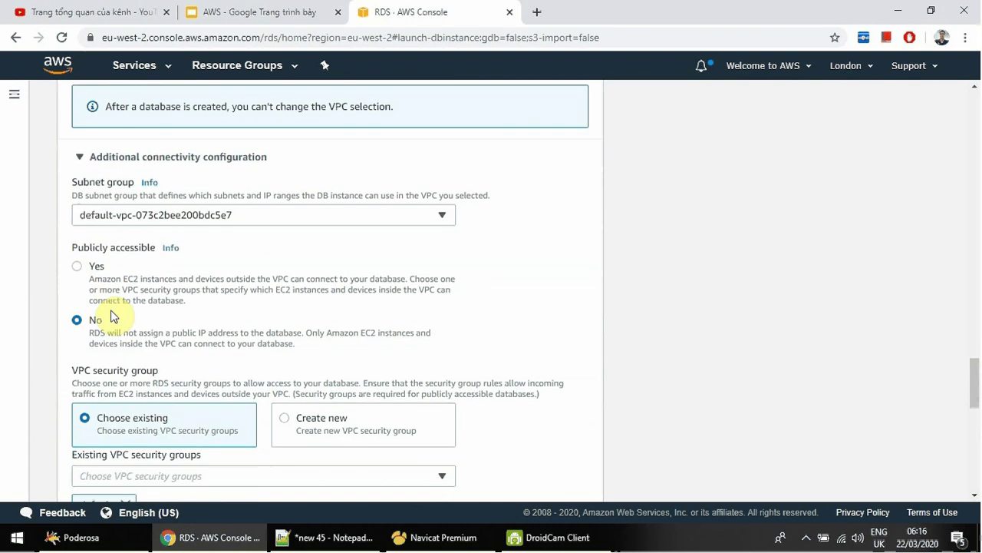
scroll(130, 309, up, 2)
click(300, 189)
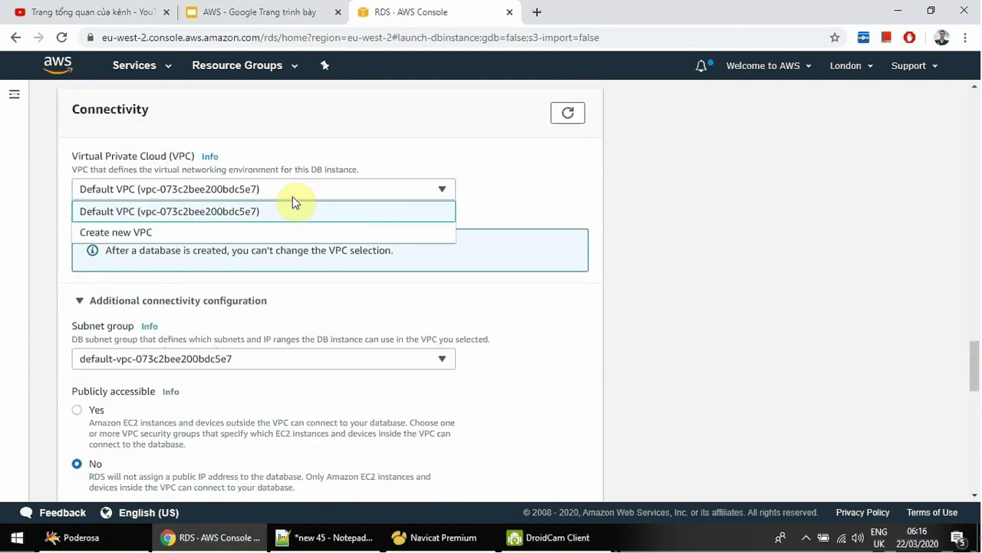
click(177, 233)
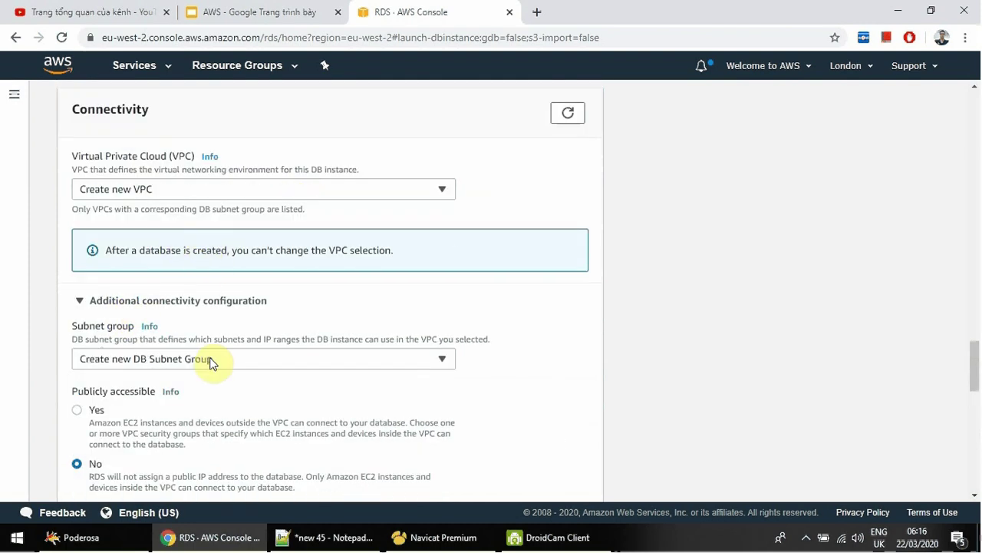
click(294, 363)
click(294, 363)
click(217, 191)
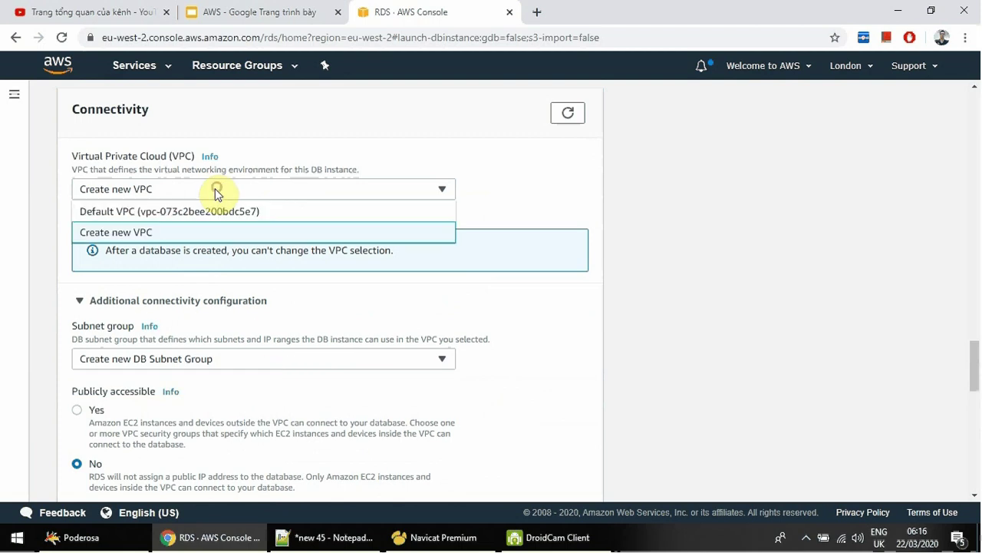
click(198, 212)
scroll(232, 242, down, 1)
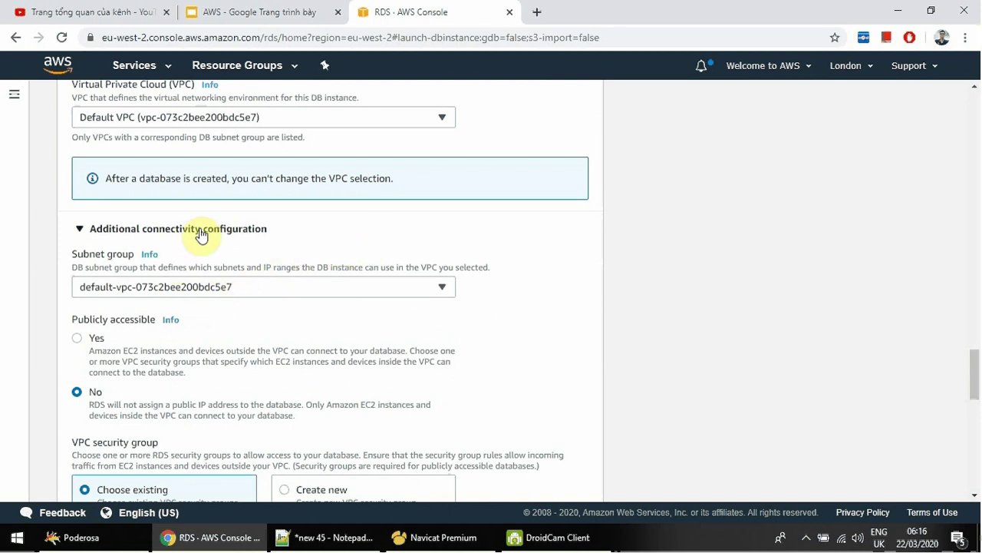
click(177, 287)
click(179, 289)
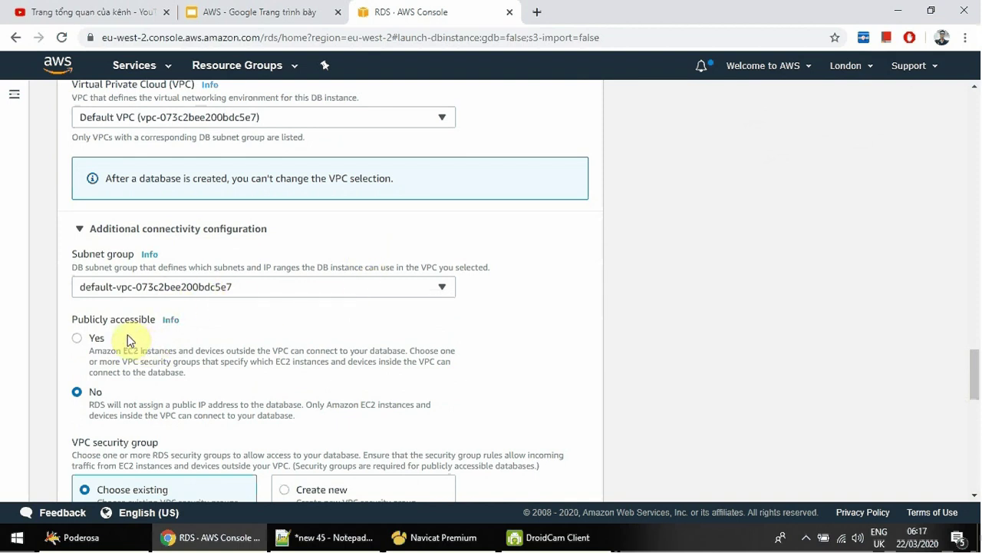
Choose Yes under Publicly accessible for the new database.
click(78, 339)
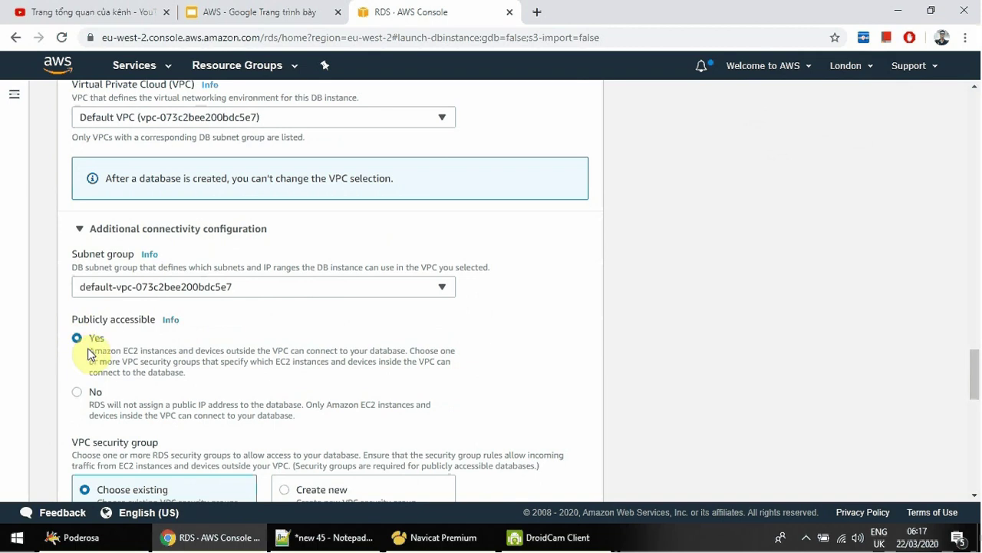
drag(110, 354, 301, 360)
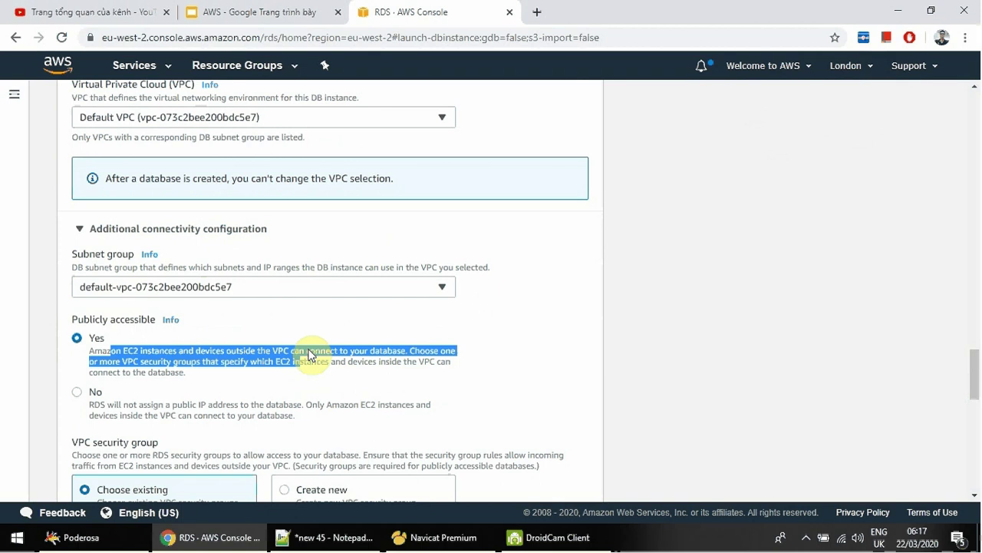
click(309, 354)
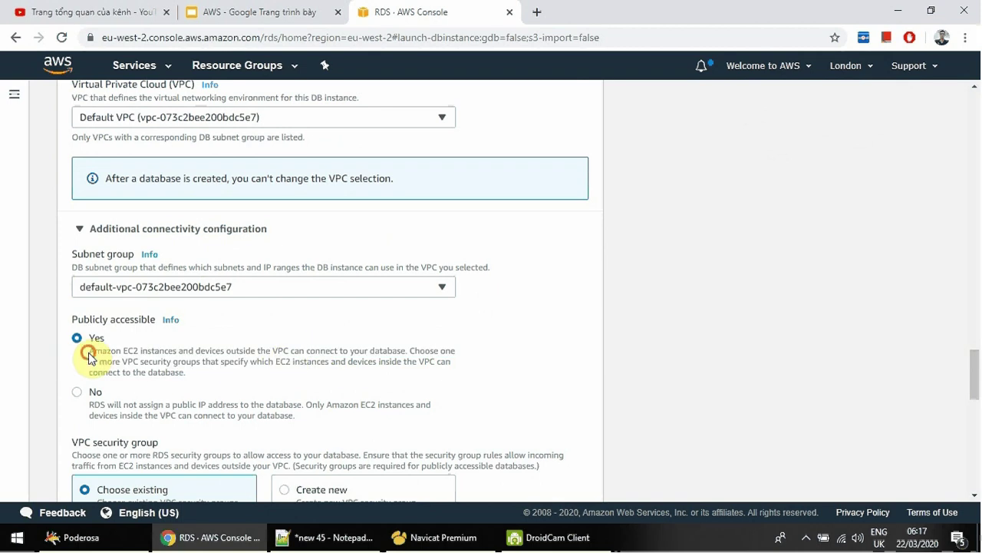
drag(89, 356, 457, 359)
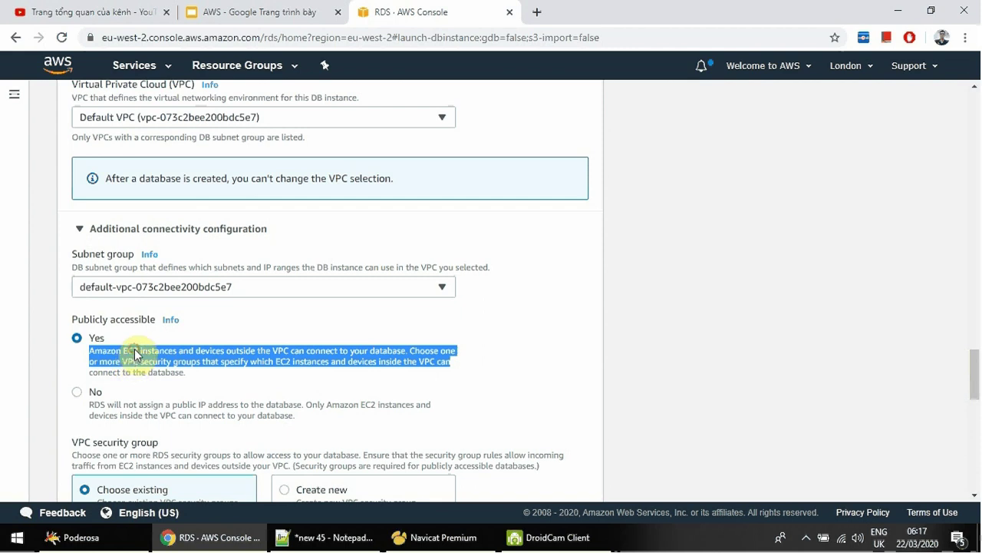
click(136, 355)
scroll(150, 349, down, 1)
scroll(152, 347, down, 2)
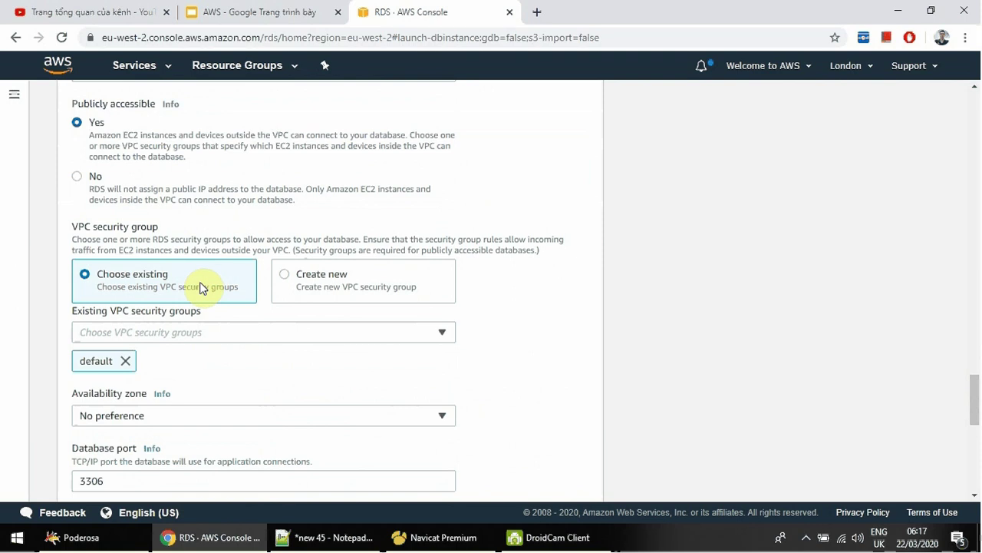
Create a new VPC security group named tinhocthatladongian-sg-rds, leaving Availability zone at No preference.
click(291, 274)
click(235, 336)
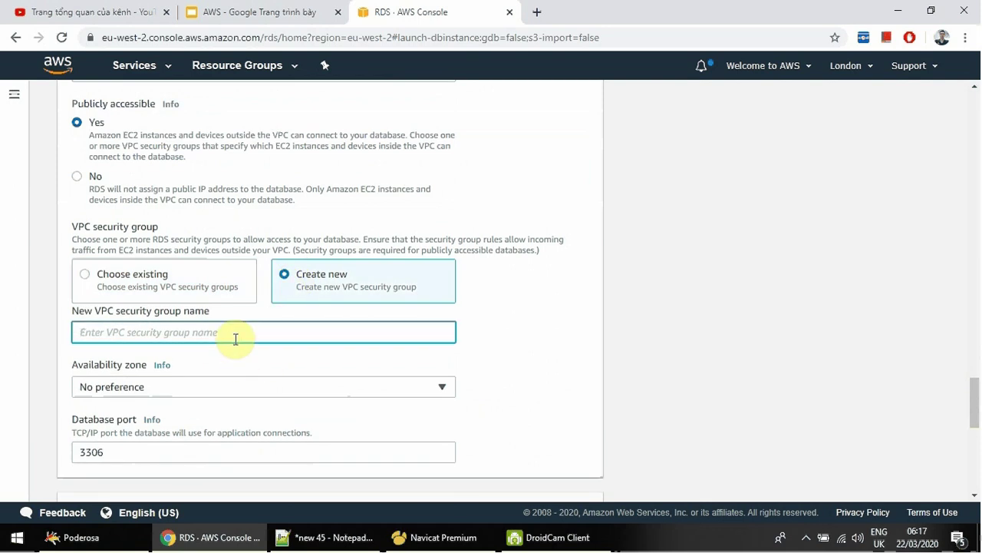
text(tinhoc)
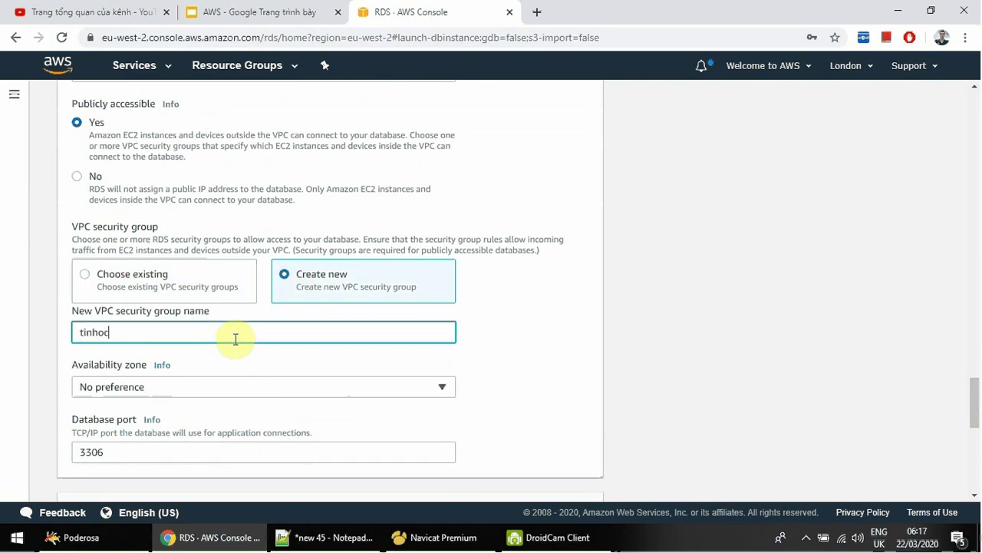
text(thatladongian-sg)
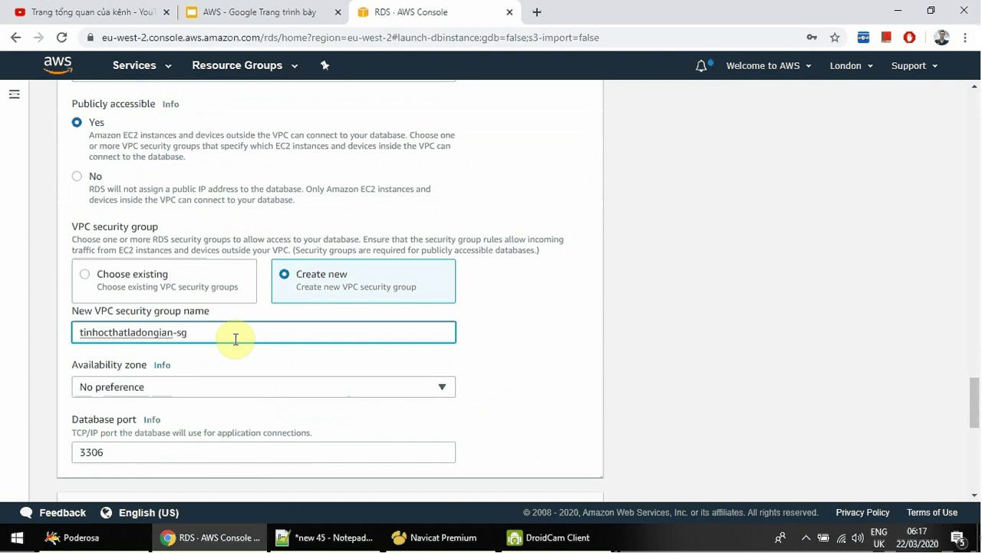
text(-rds)
click(207, 393)
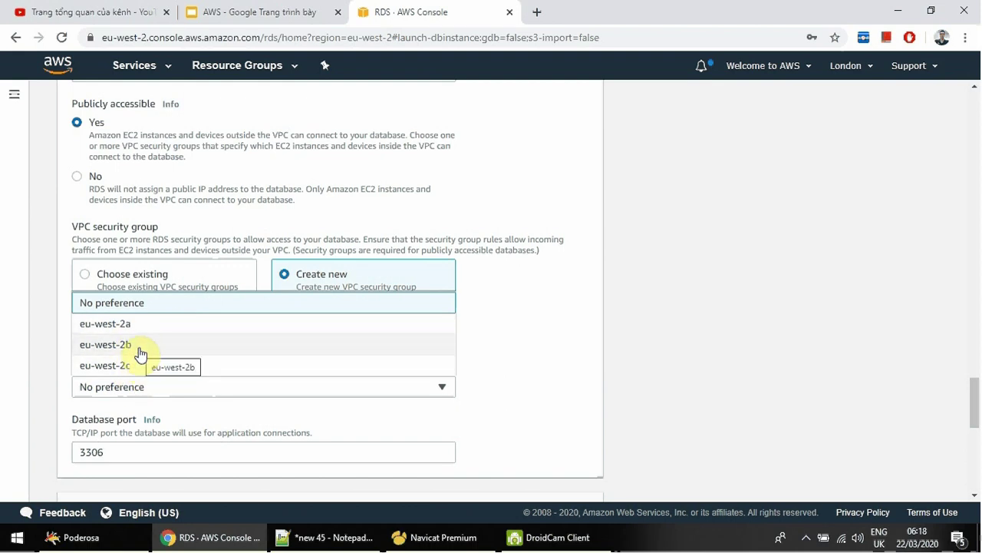
click(137, 307)
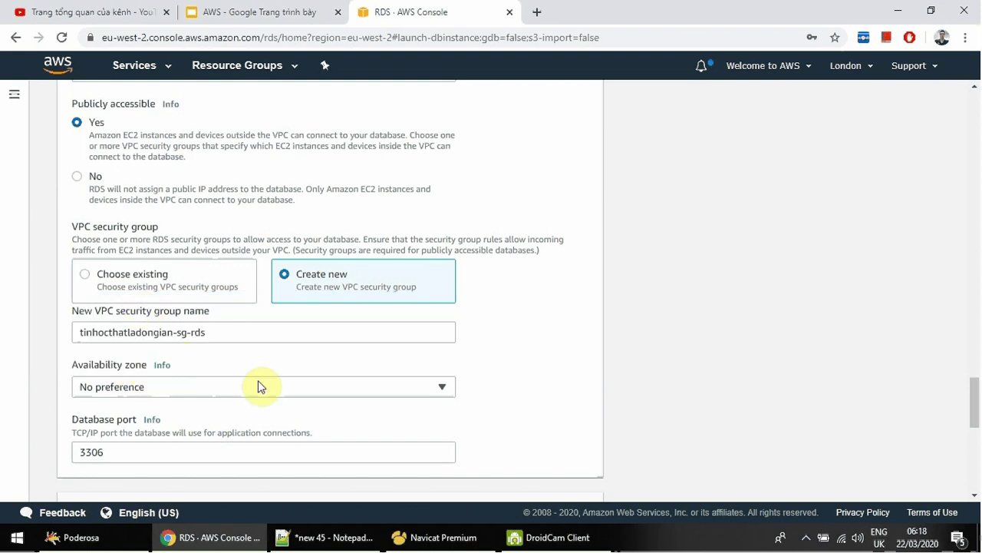
Expand the Additional configuration section at the bottom of the form.
scroll(503, 393, down, 1)
scroll(503, 393, down, 2)
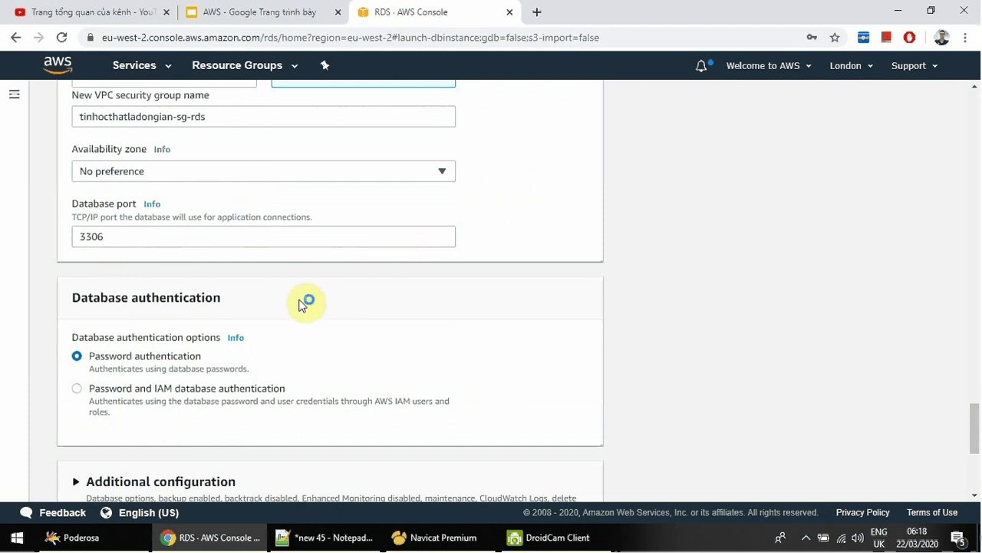
scroll(307, 326, down, 1)
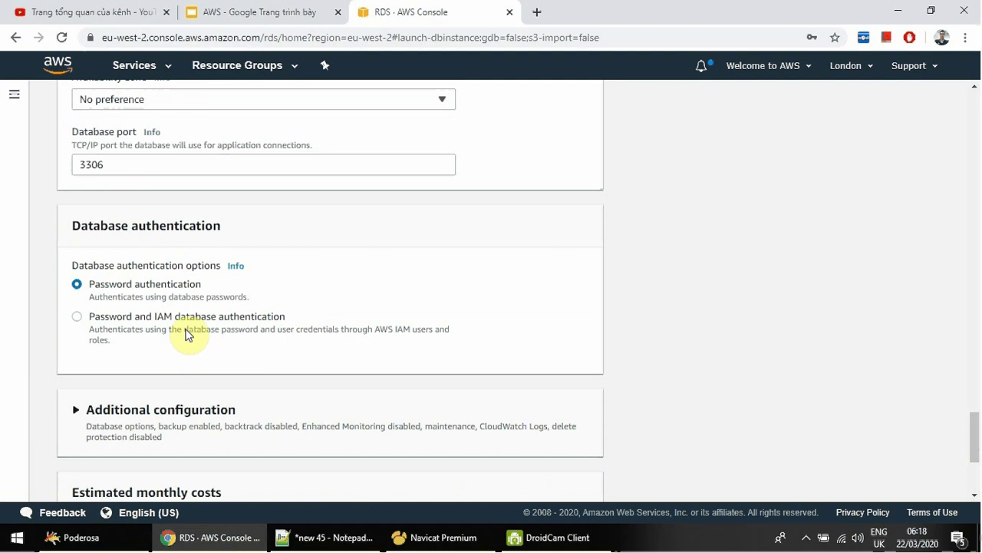
scroll(186, 334, down, 2)
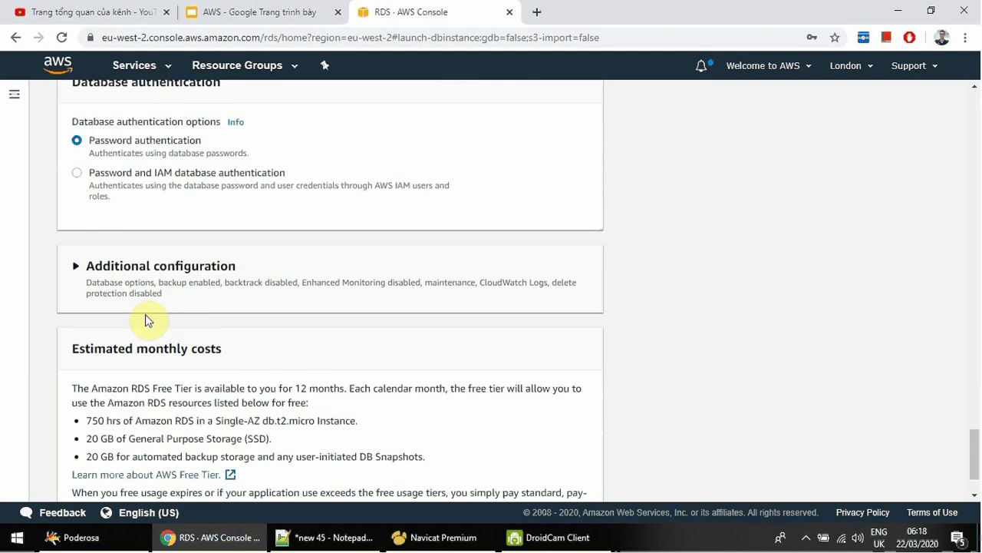
click(76, 268)
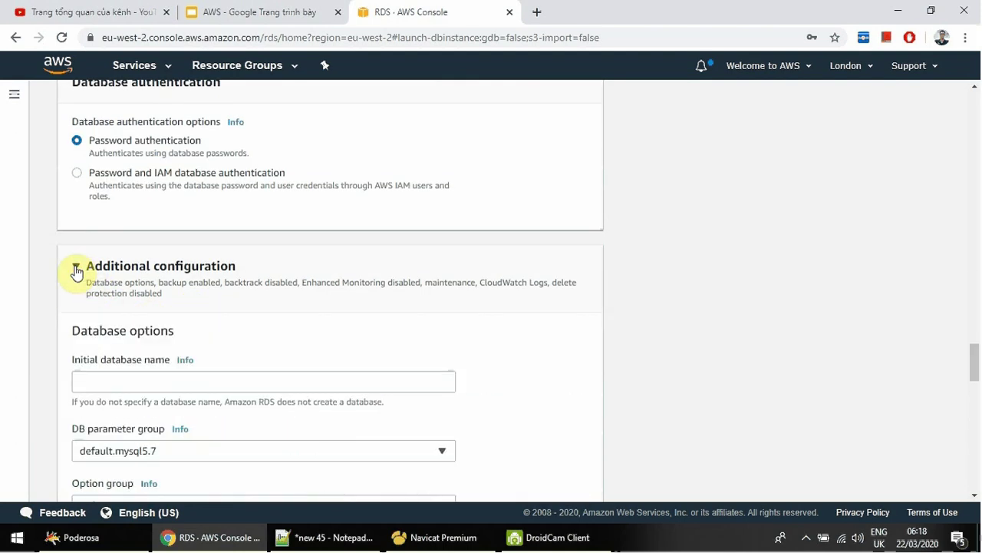
scroll(253, 290, down, 2)
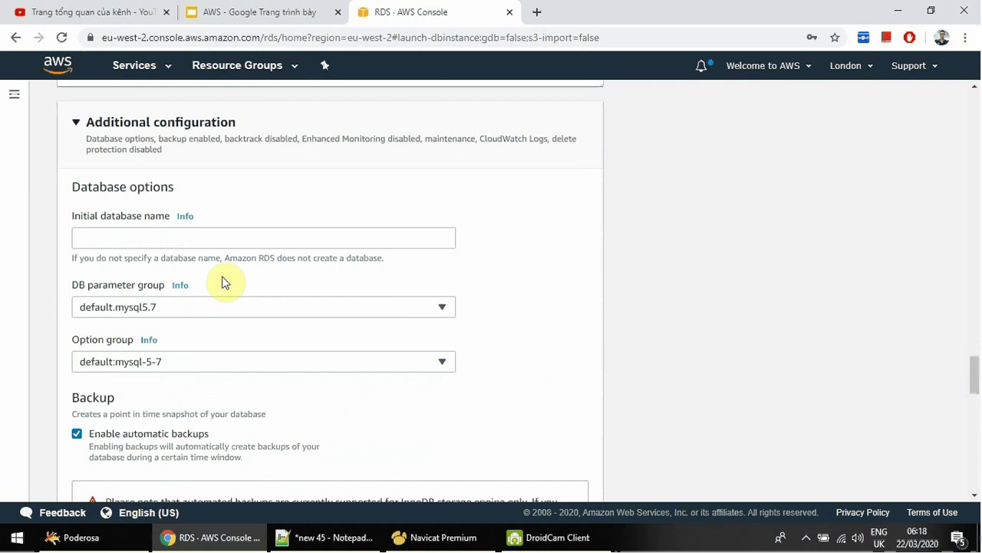
Name the initial database tinhocthatladongian and keep the default.mysql5.7 parameter group.
click(212, 239)
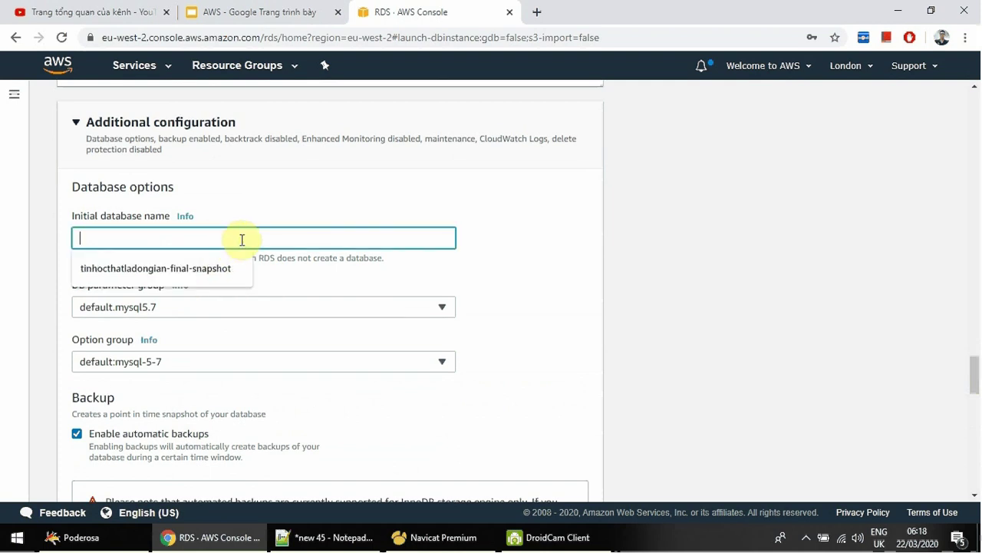
text(tinhocthatladongian)
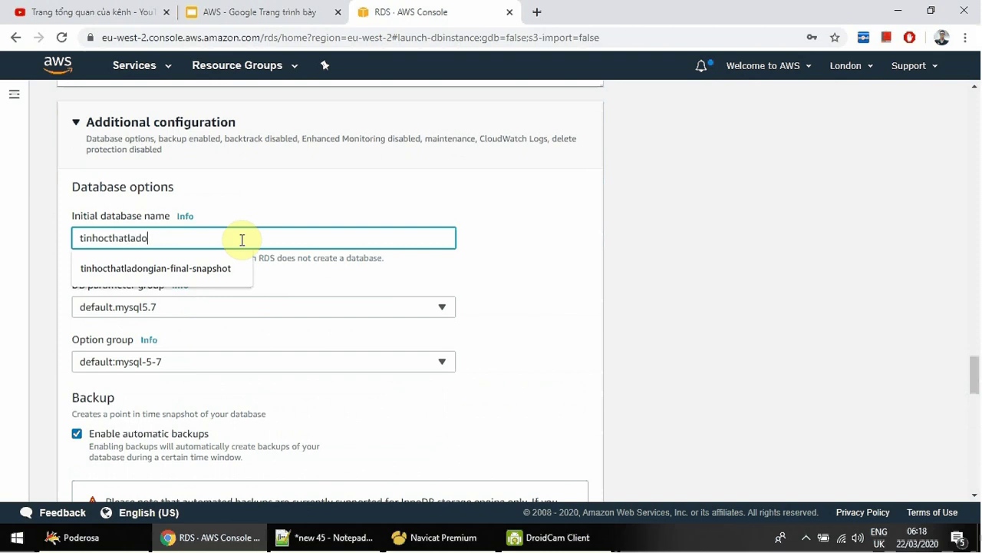
click(301, 214)
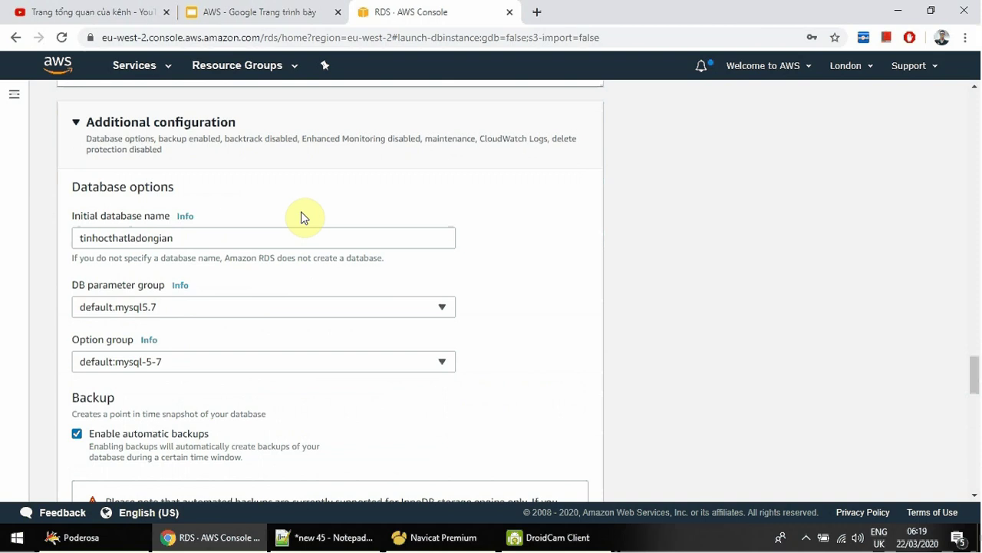
click(230, 305)
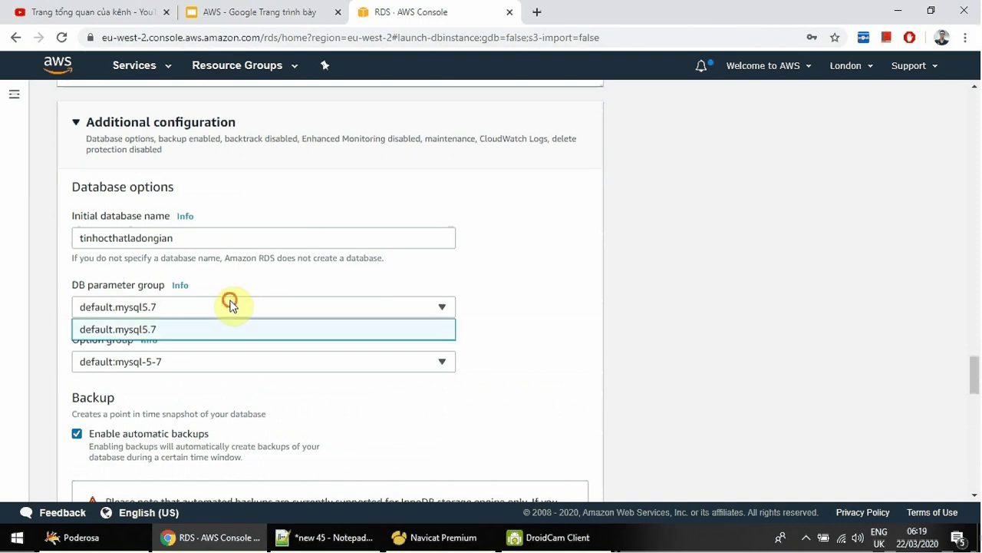
click(227, 305)
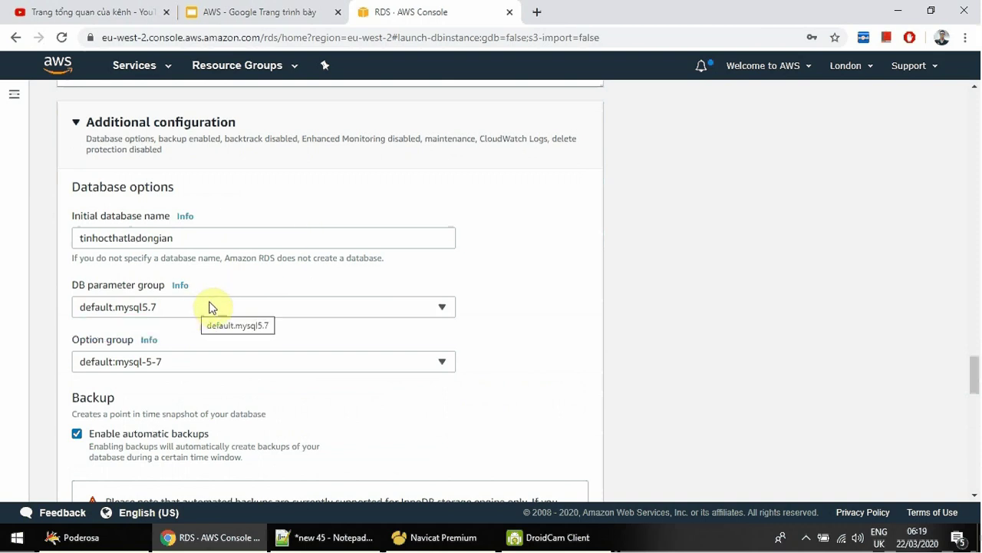
Set the backup retention period to 0 days.
scroll(213, 307, down, 1)
scroll(213, 307, up, 1)
scroll(212, 307, down, 1)
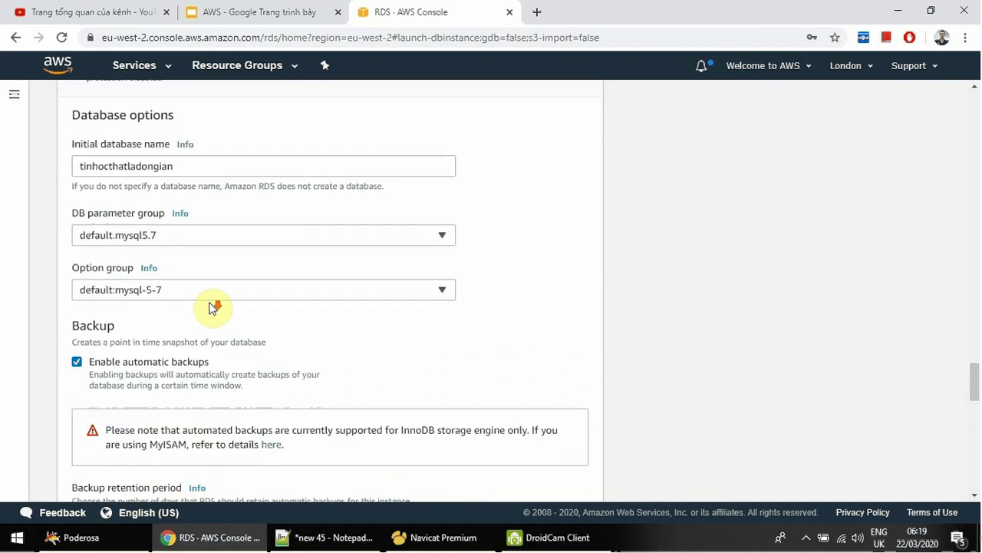
scroll(227, 320, down, 1)
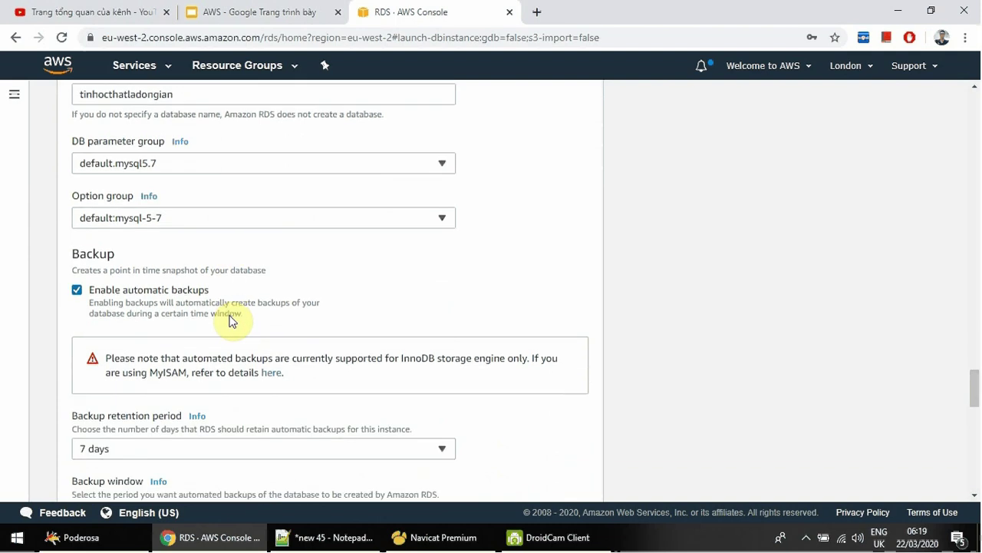
scroll(230, 321, down, 1)
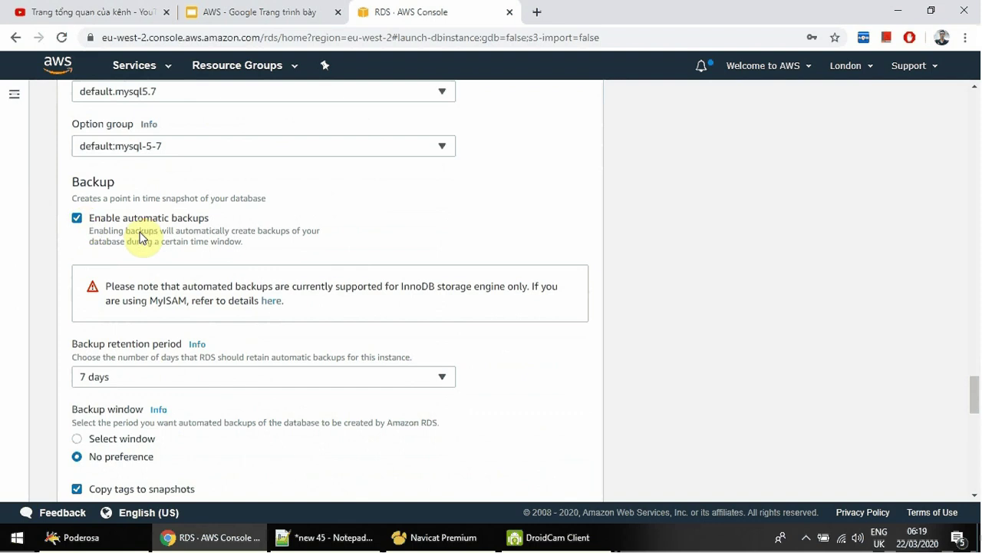
scroll(169, 240, down, 1)
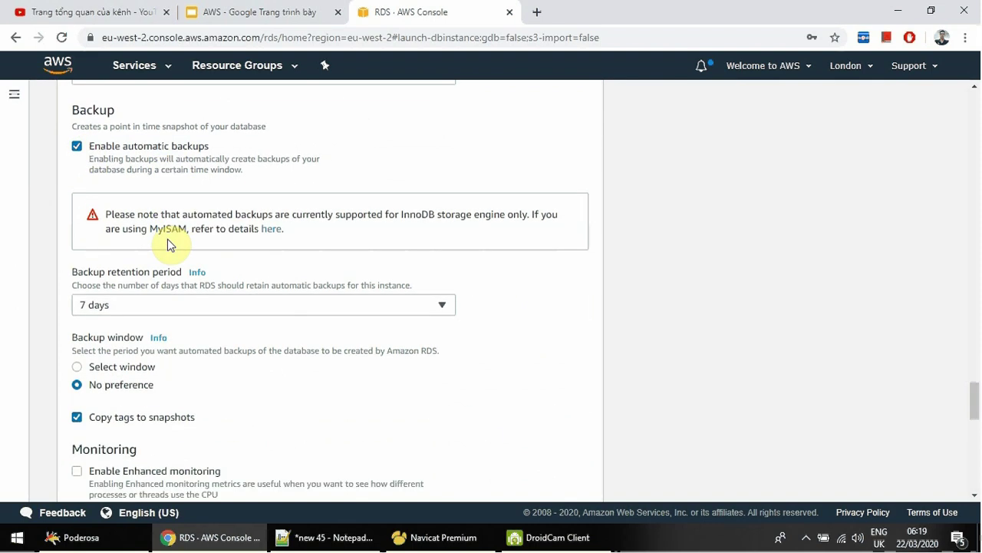
click(137, 305)
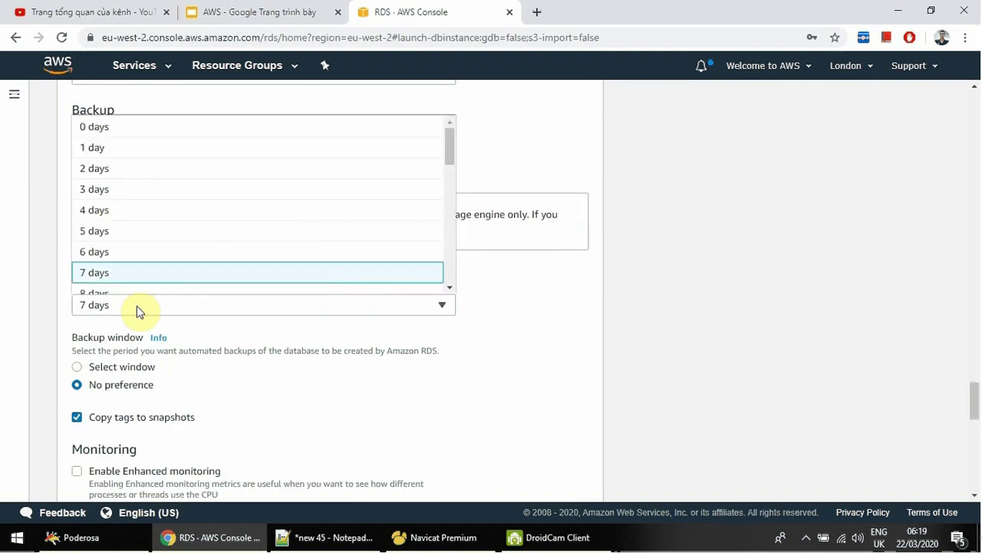
scroll(162, 239, down, 7)
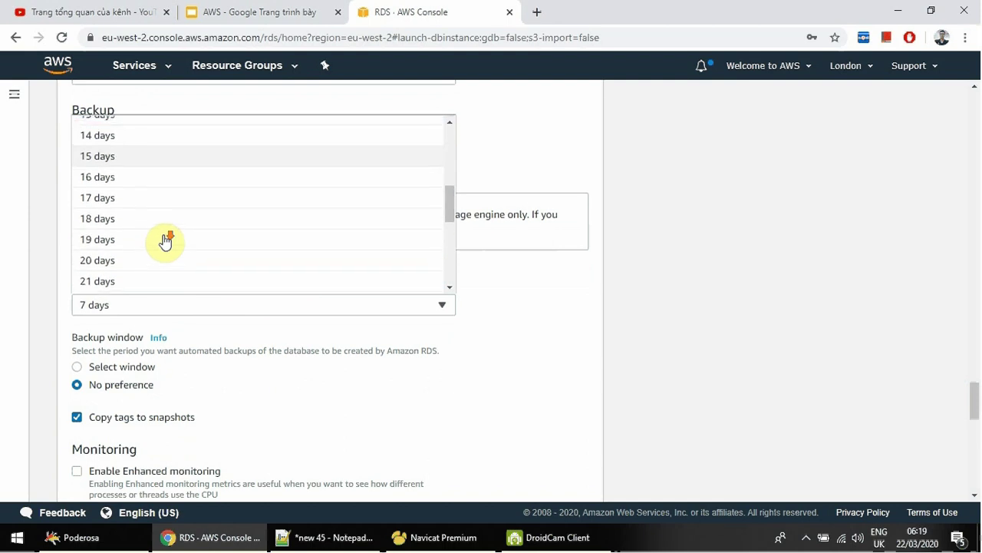
scroll(169, 241, up, 7)
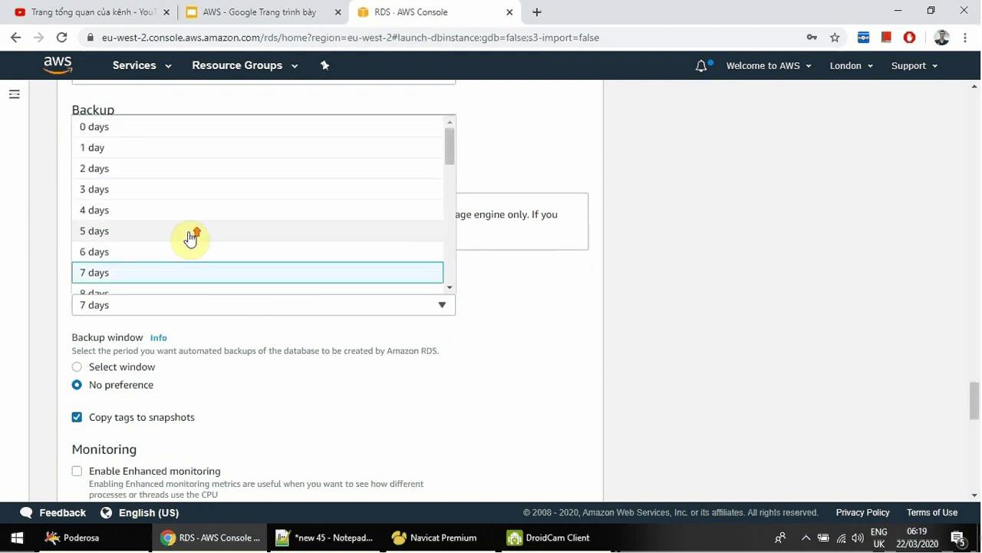
click(129, 128)
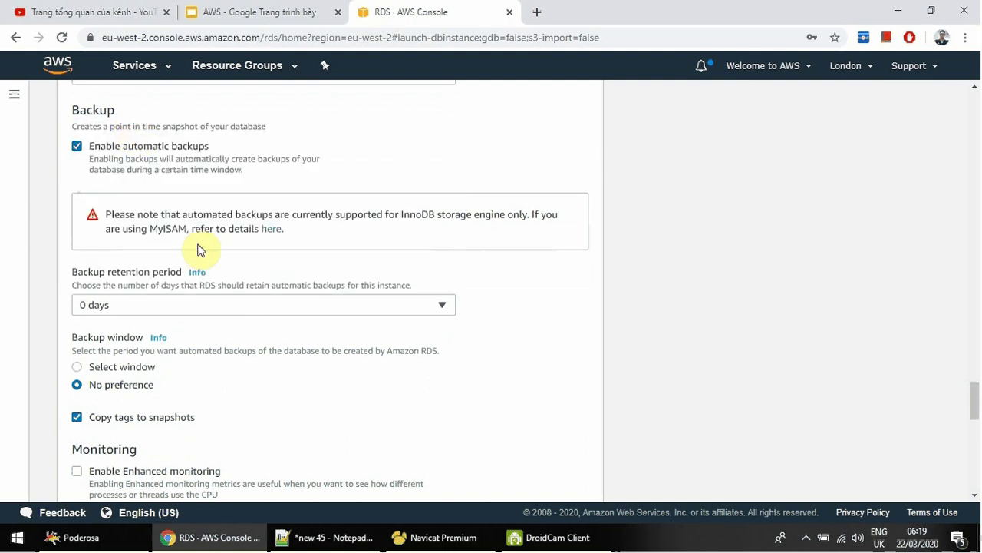
click(176, 304)
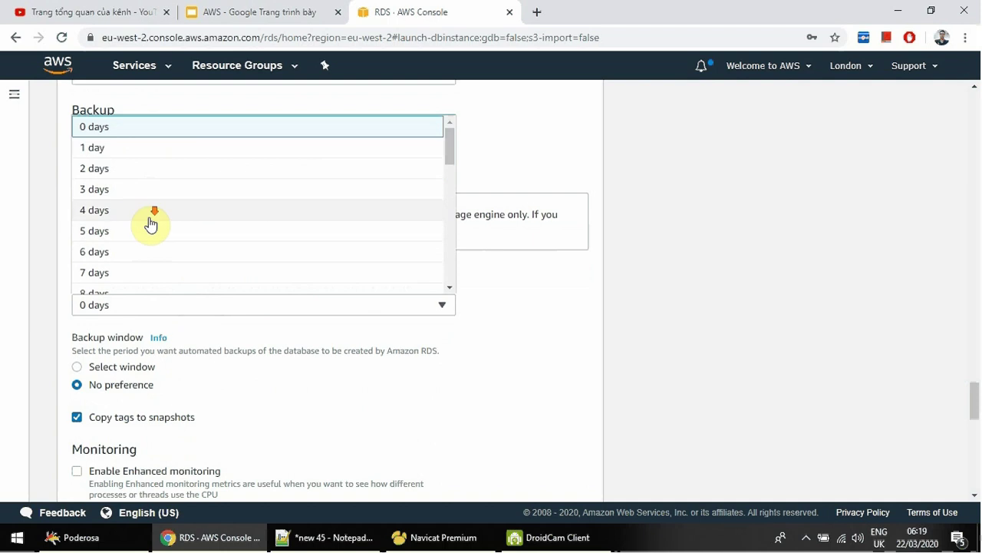
scroll(153, 223, down, 7)
click(273, 378)
Uncheck Enable automatic backups.
scroll(285, 366, down, 3)
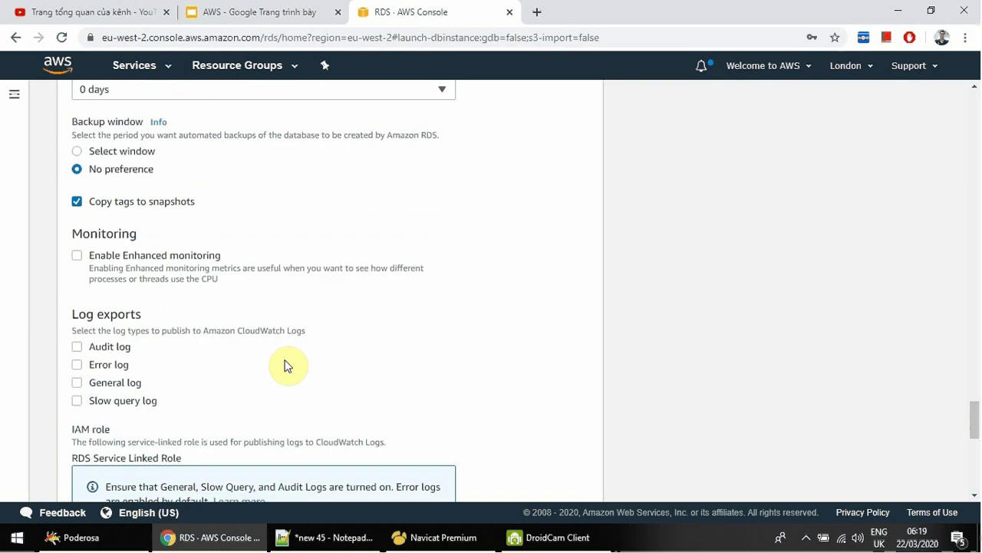
scroll(285, 366, up, 3)
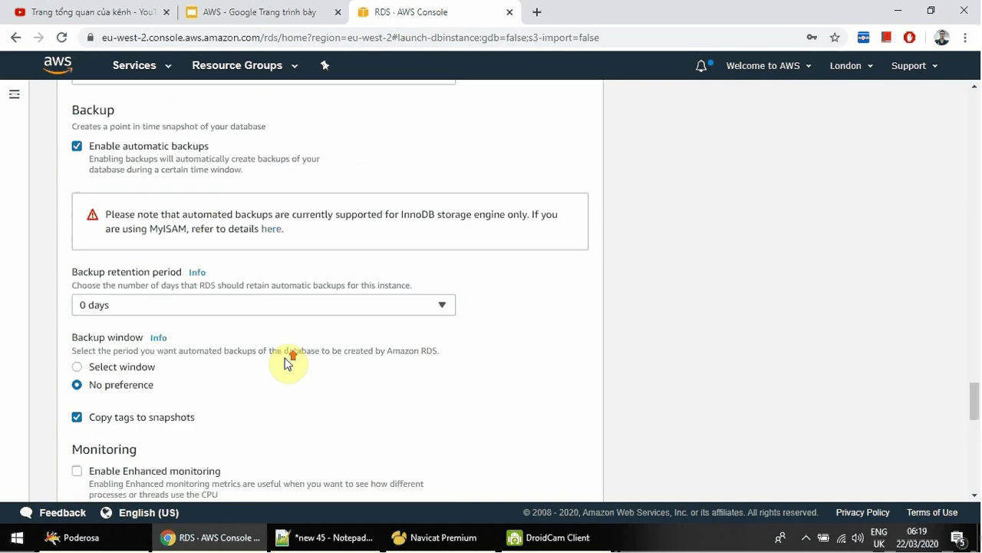
click(77, 147)
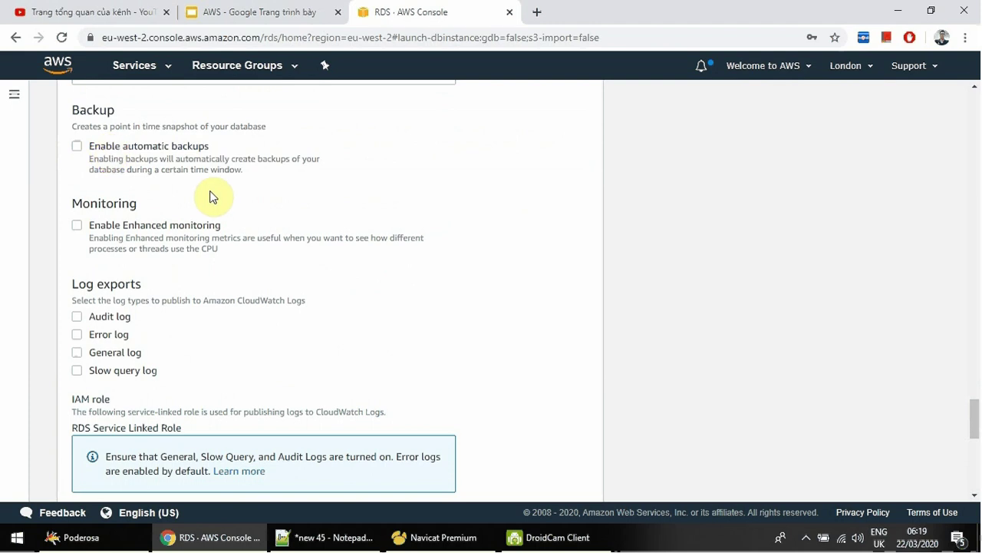
click(79, 229)
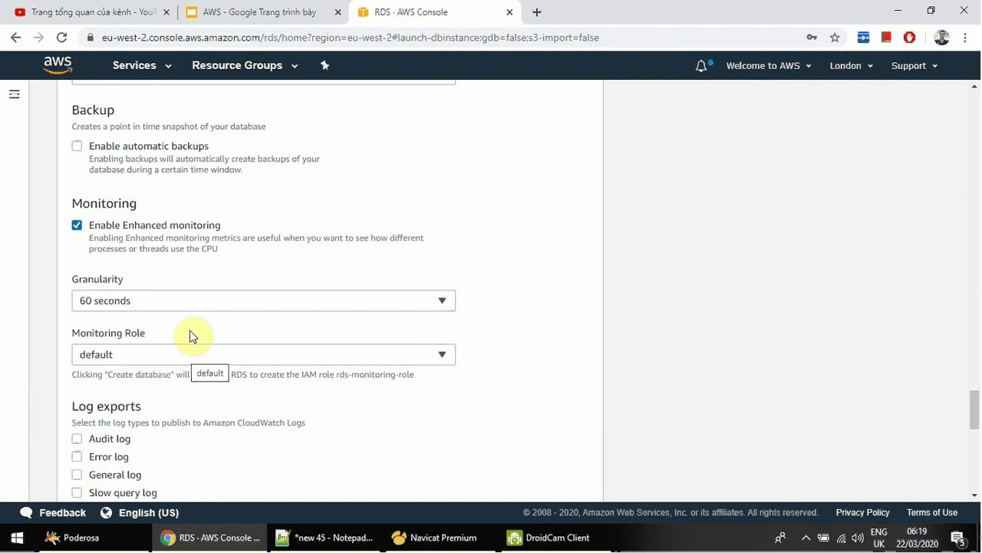
click(188, 303)
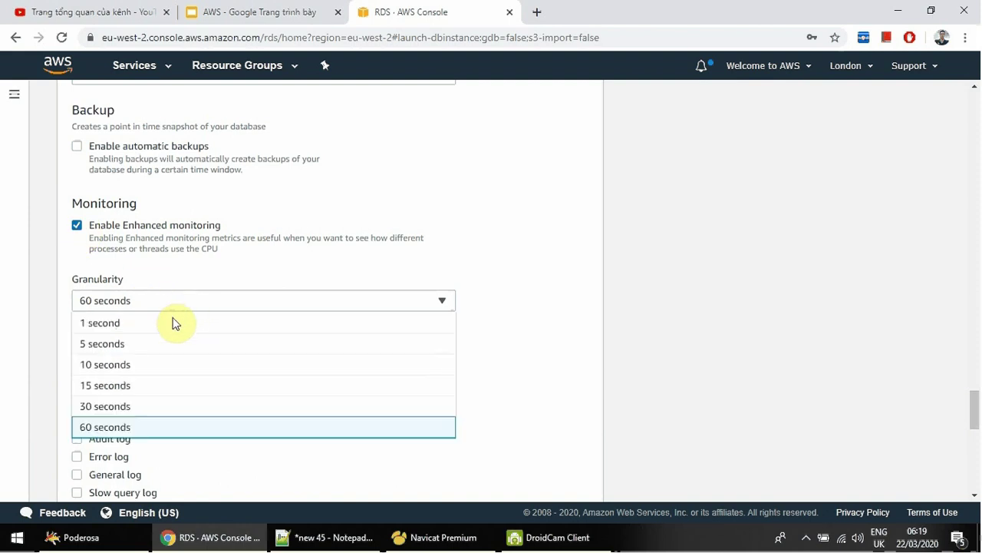
click(565, 318)
scroll(491, 321, down, 1)
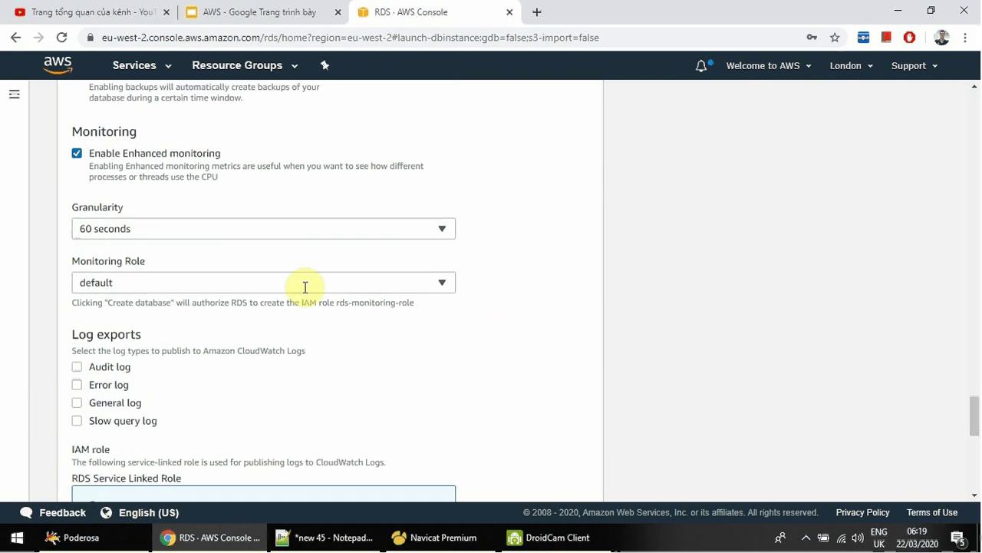
click(287, 281)
click(126, 179)
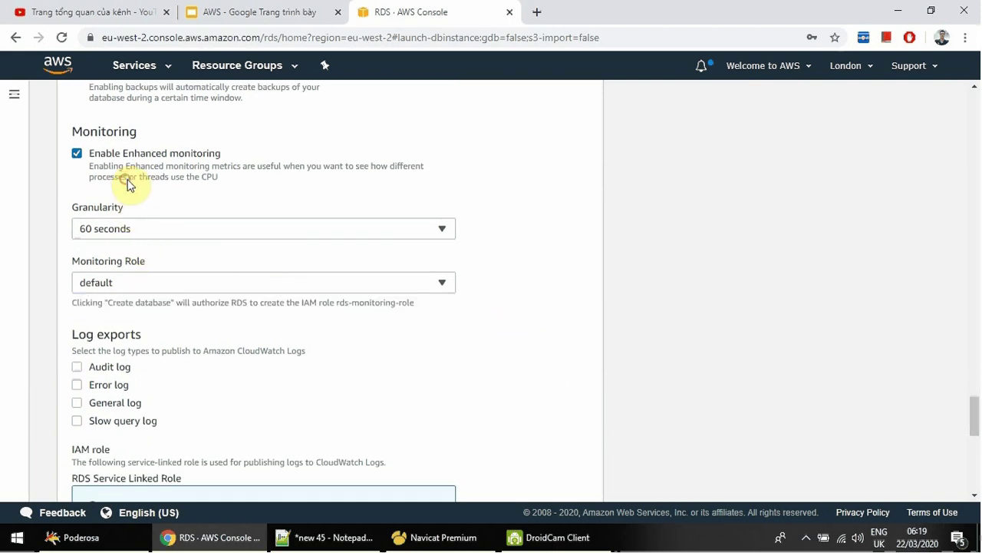
click(126, 179)
scroll(127, 184, up, 1)
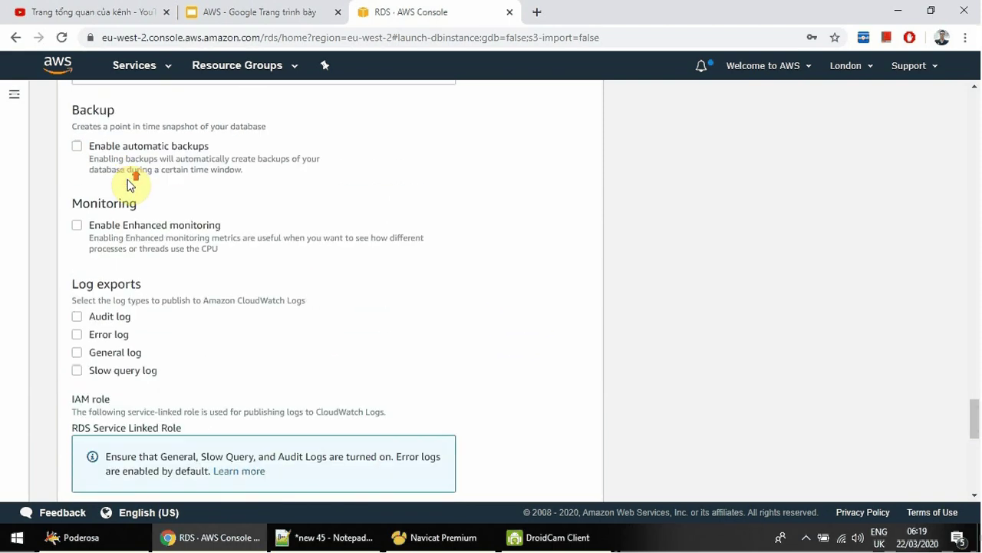
click(76, 225)
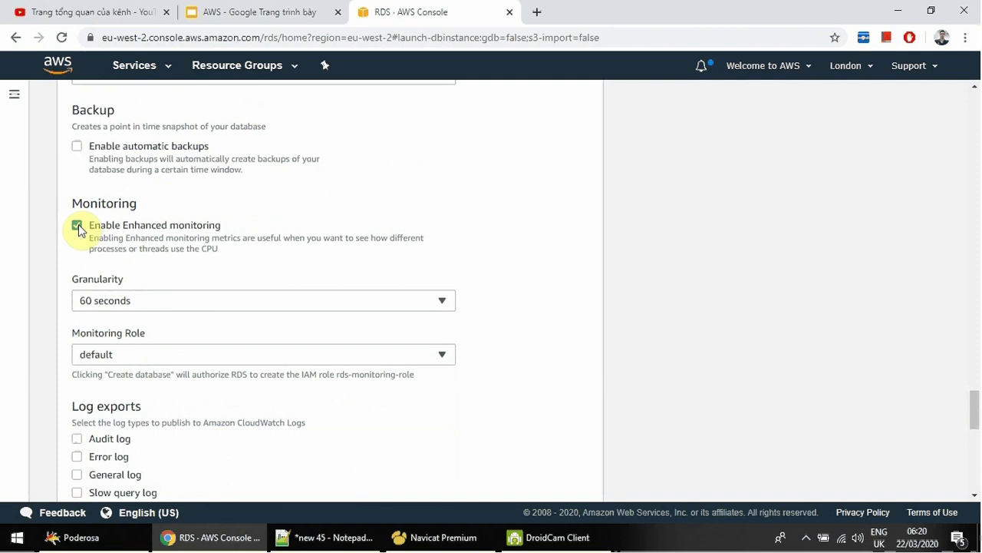
click(77, 226)
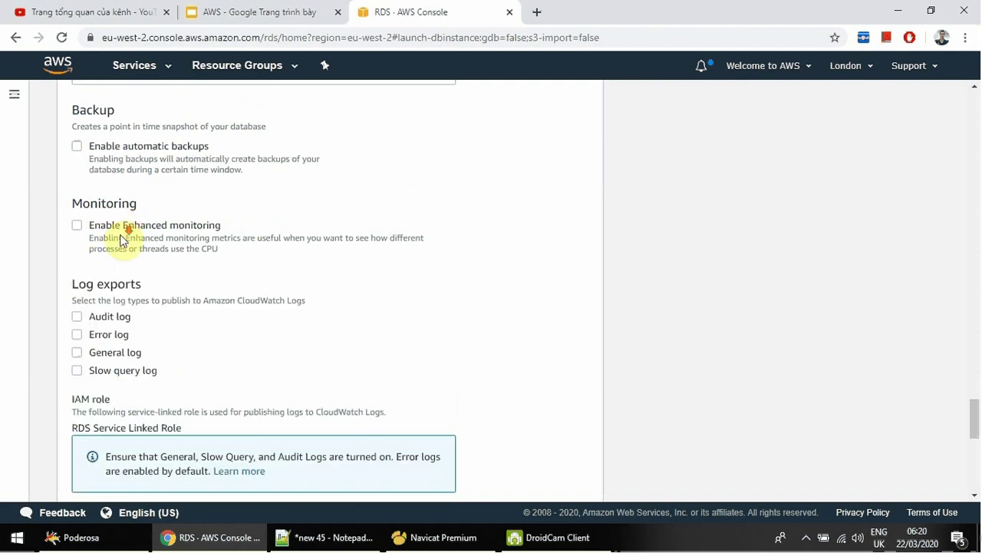
scroll(95, 245, down, 1)
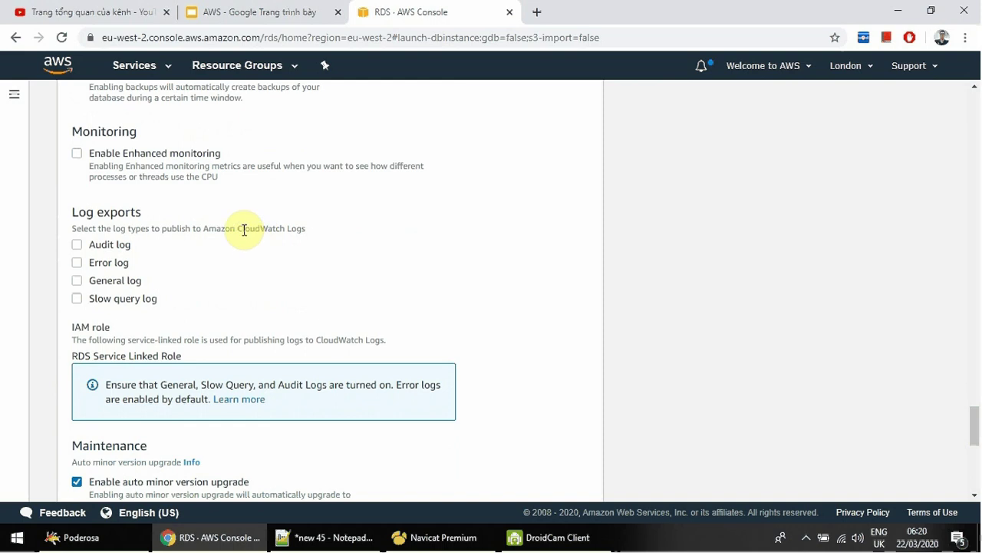
Tick then untick the audit, error, general and slow query log exports, leaving none exported.
drag(242, 228, 312, 225)
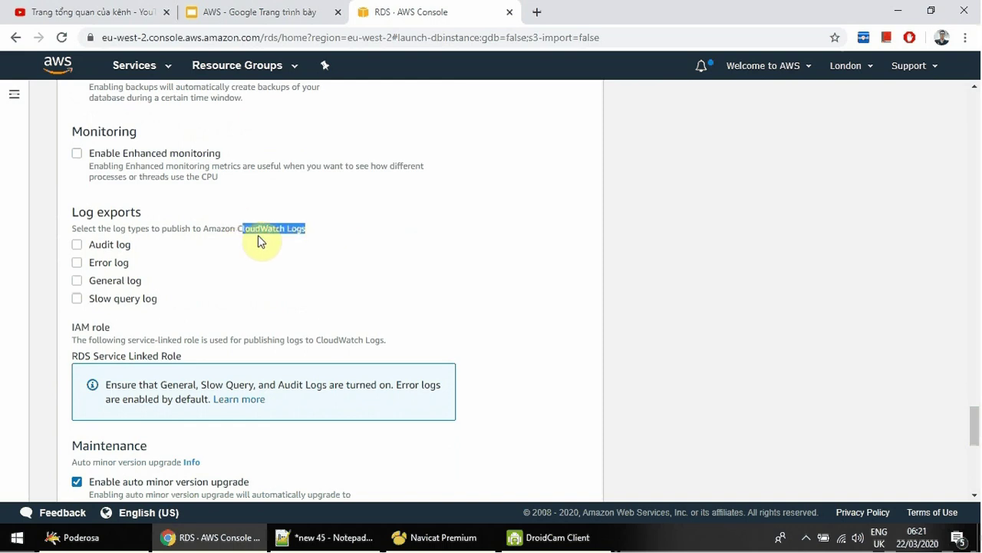
click(77, 244)
click(77, 263)
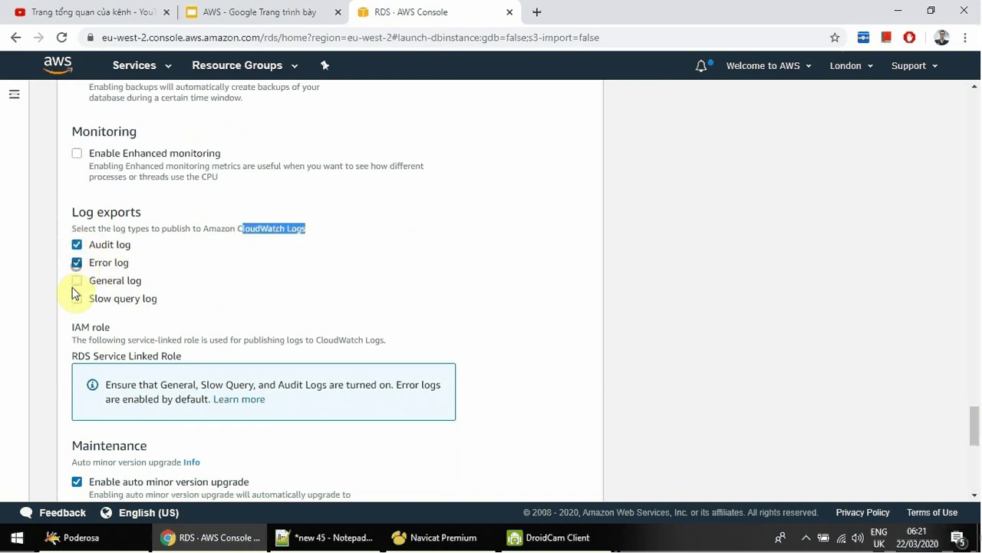
click(77, 281)
click(77, 299)
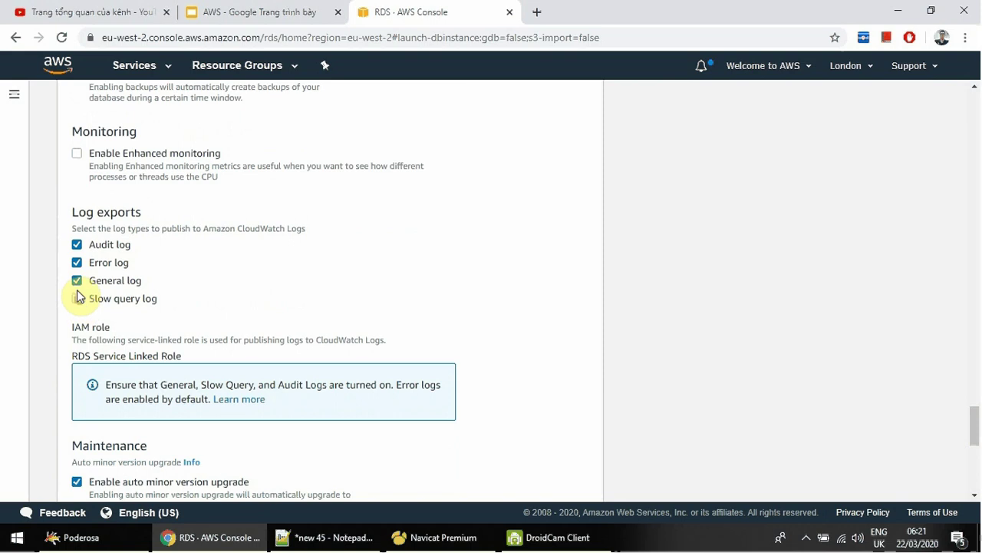
click(77, 280)
click(77, 263)
click(77, 245)
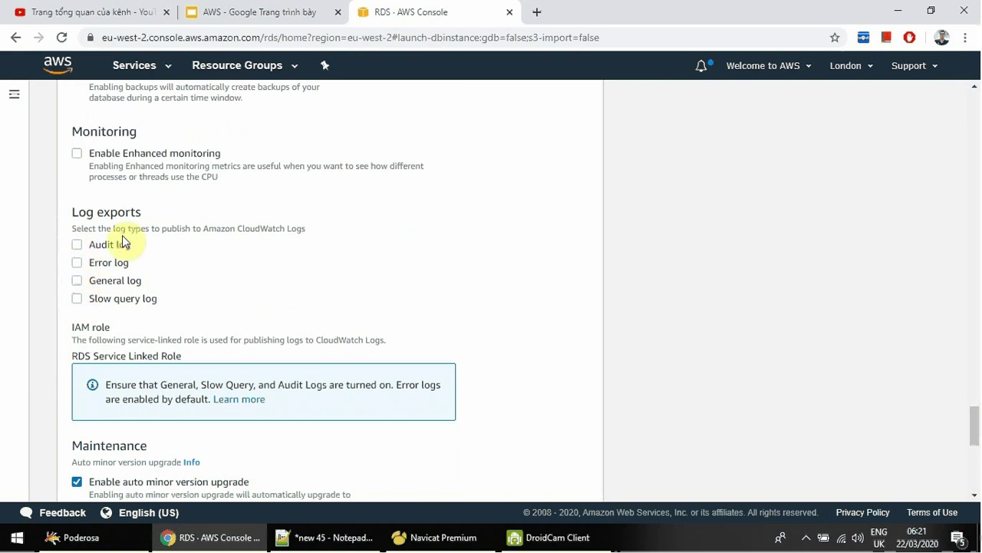
scroll(202, 246, down, 2)
scroll(224, 243, down, 2)
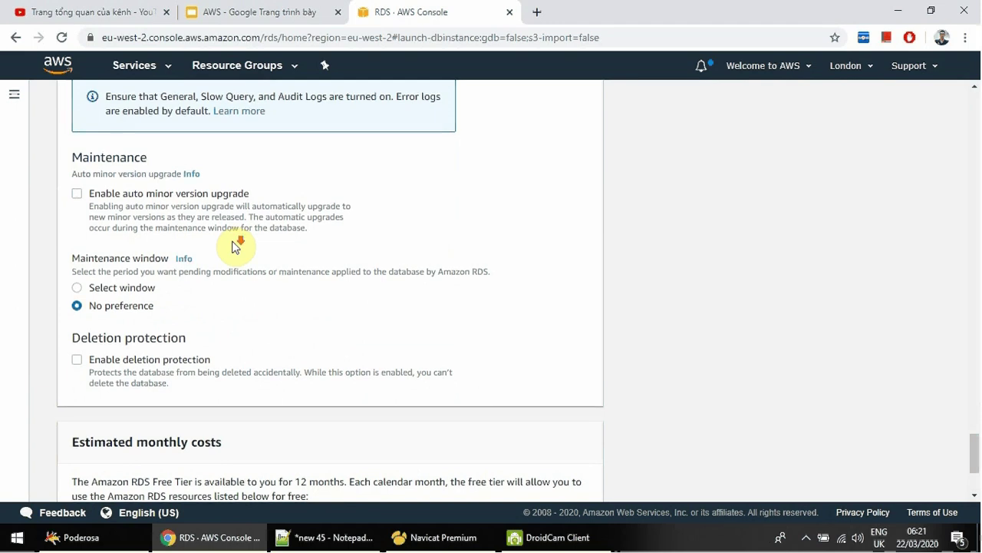
scroll(230, 249, down, 1)
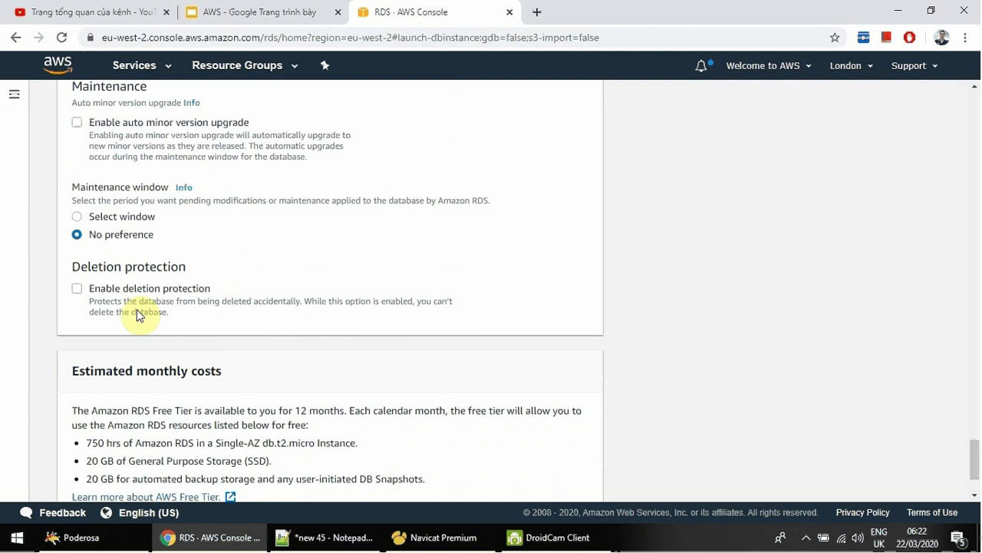
click(80, 293)
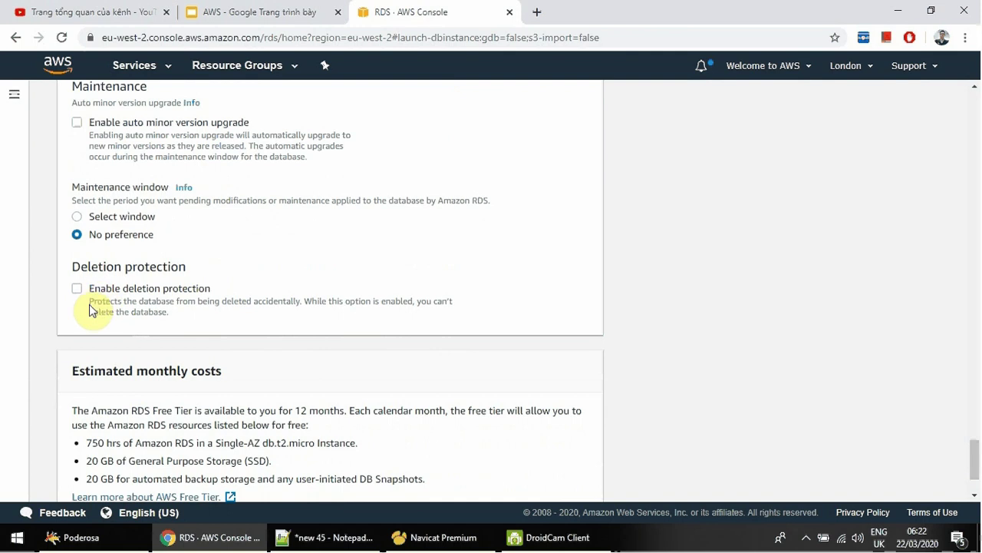
click(77, 290)
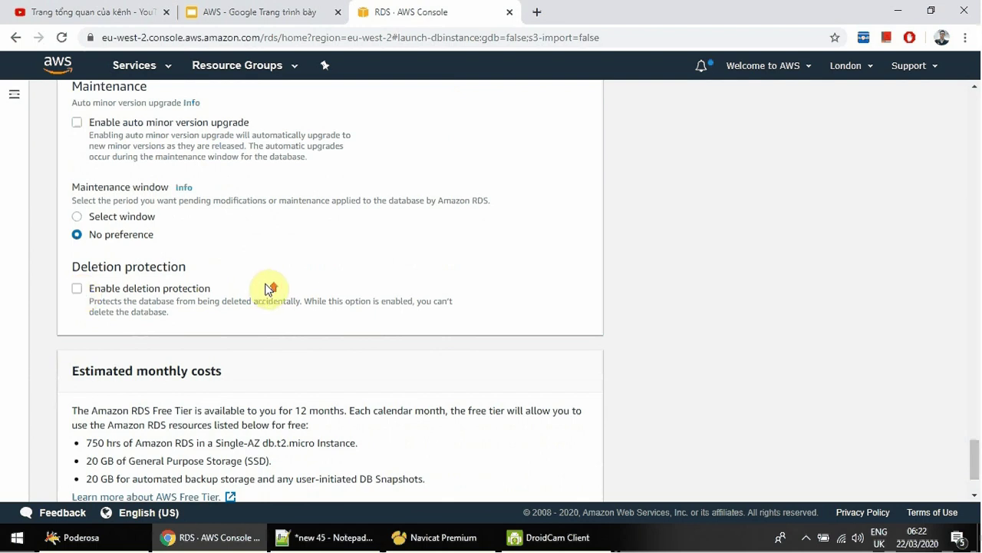
scroll(259, 285, up, 5)
scroll(260, 285, down, 6)
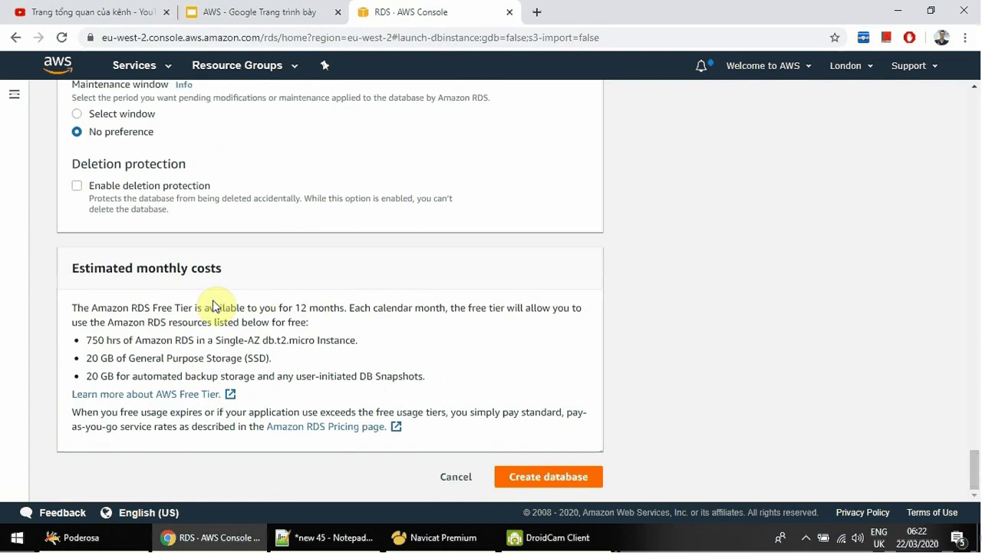
drag(70, 284, 318, 351)
click(333, 345)
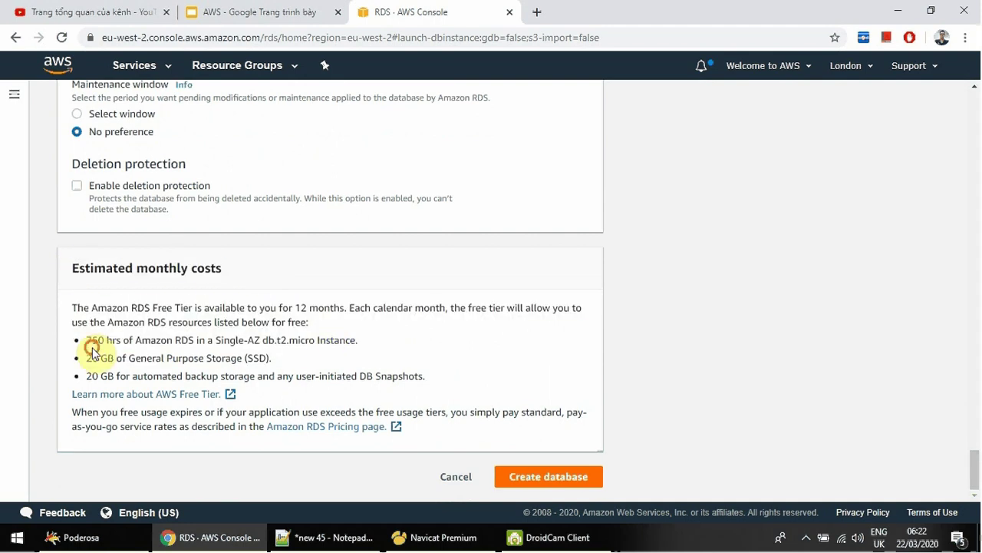
drag(318, 307, 518, 311)
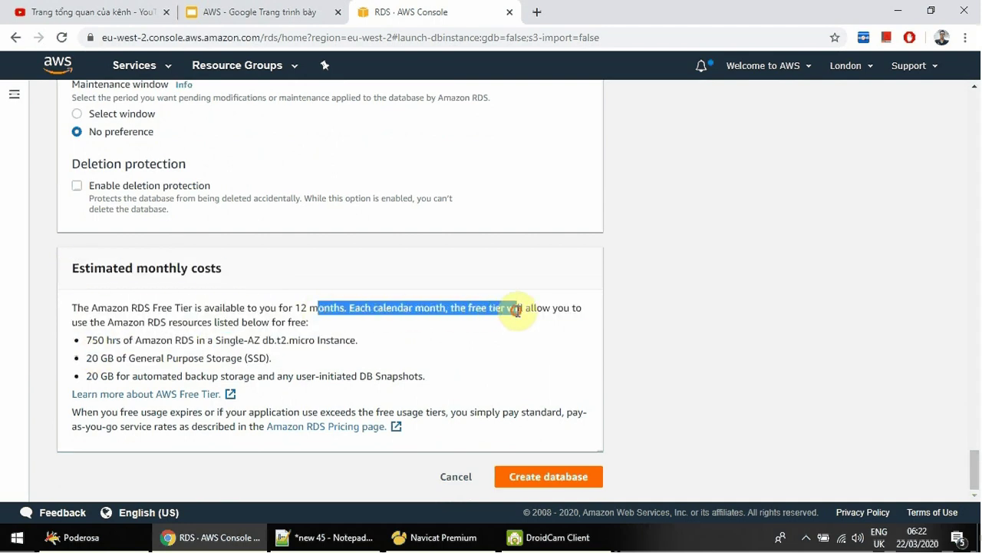
click(107, 346)
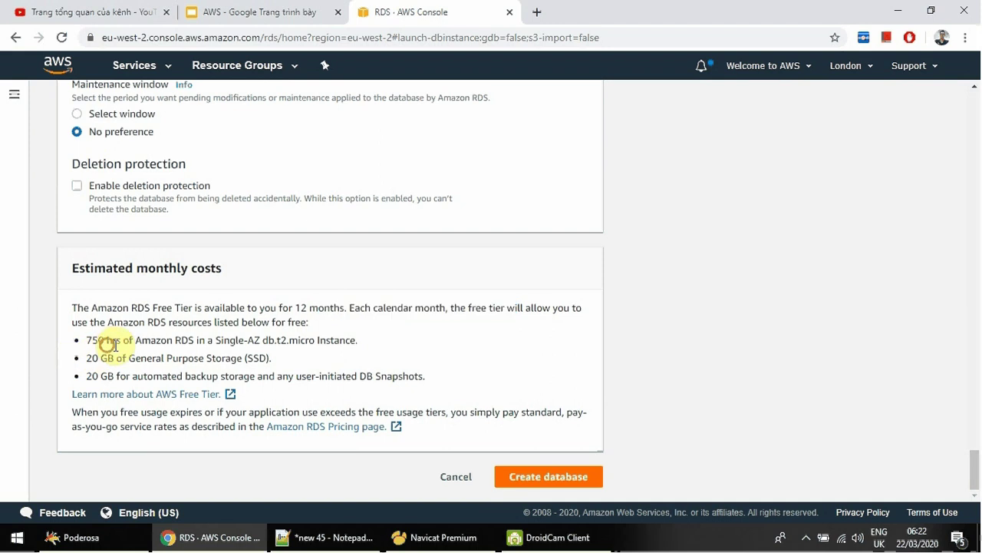
drag(108, 345, 325, 343)
drag(82, 358, 252, 358)
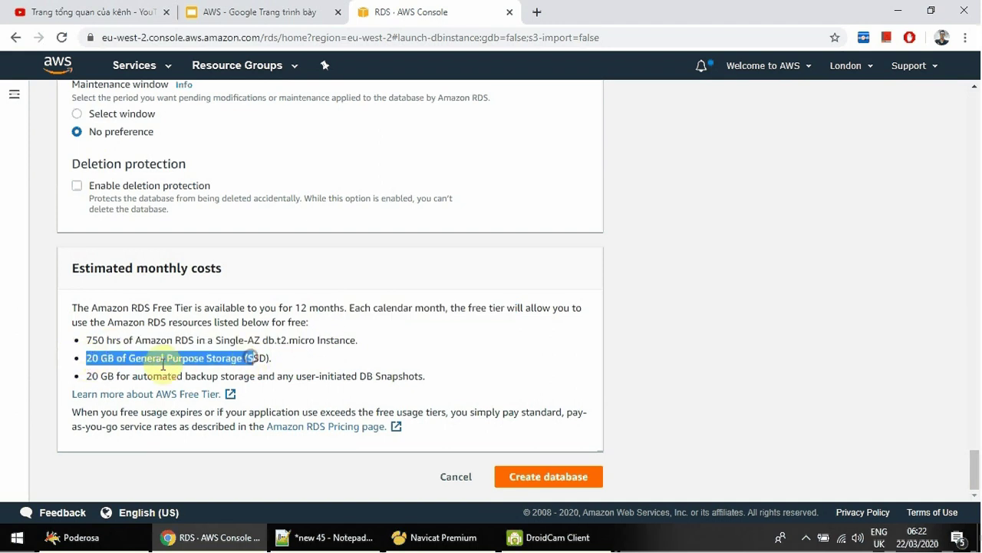
drag(119, 376, 272, 375)
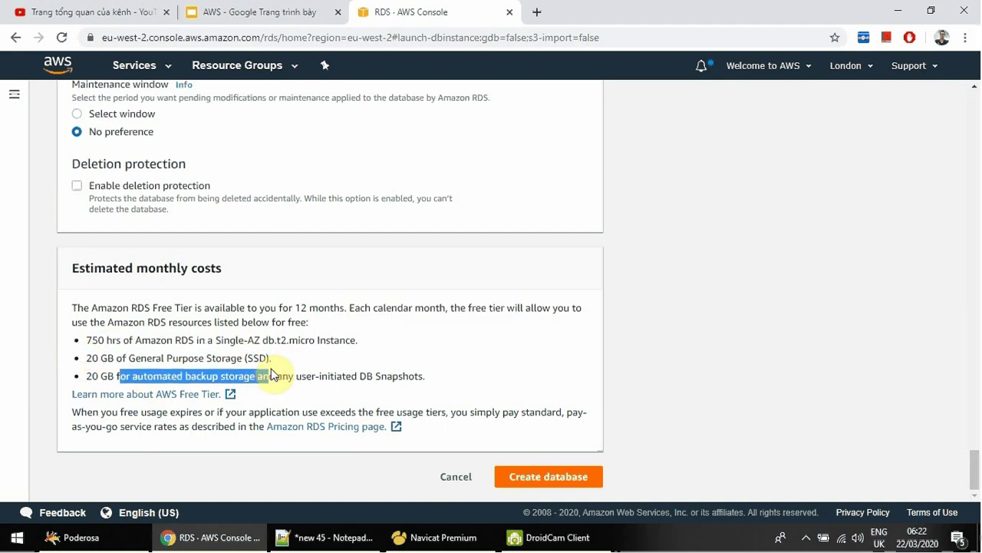
click(415, 315)
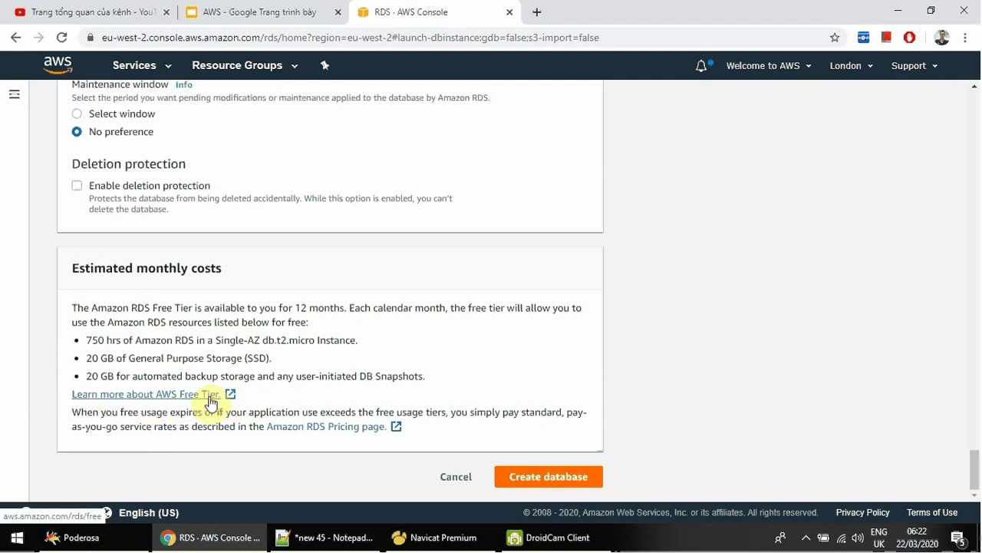
Launch creation of the tinhocthatladongian MySQL database and briefly check the lesson slides.
click(542, 478)
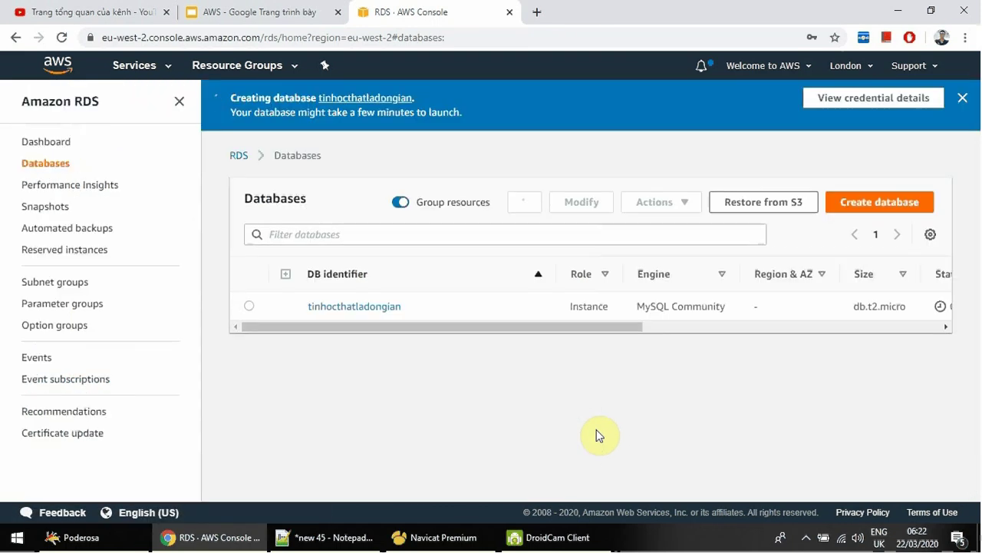
drag(499, 331, 476, 337)
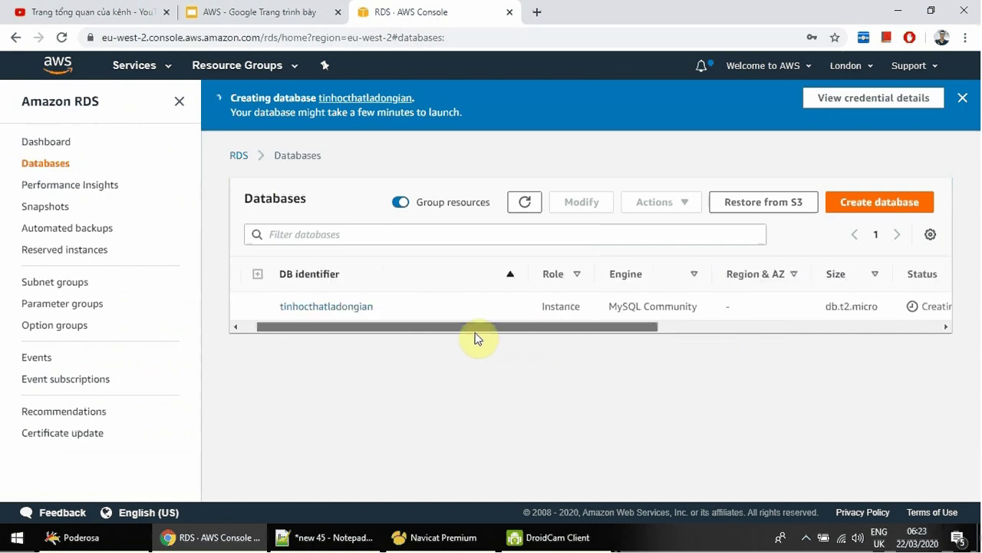
right_click(64, 67)
click(248, 12)
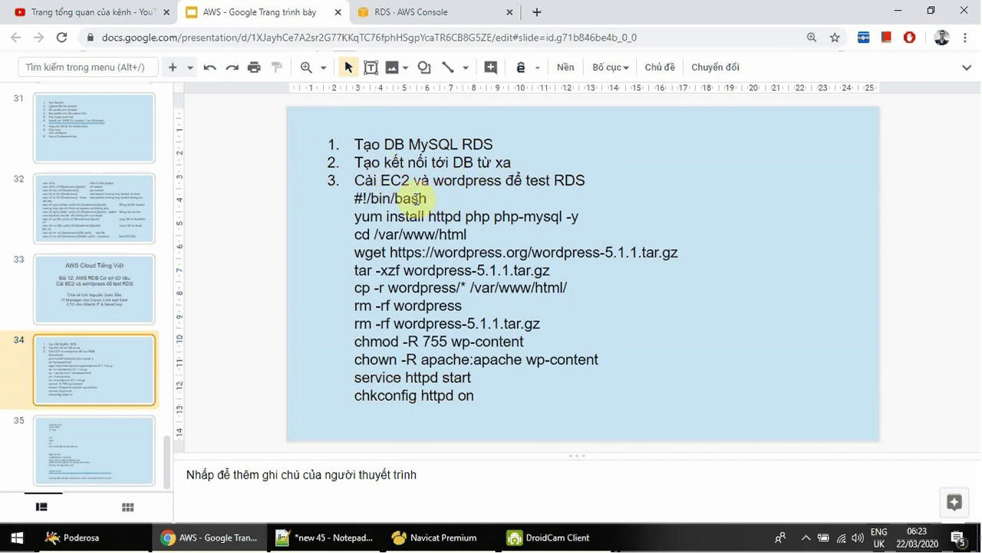
click(431, 14)
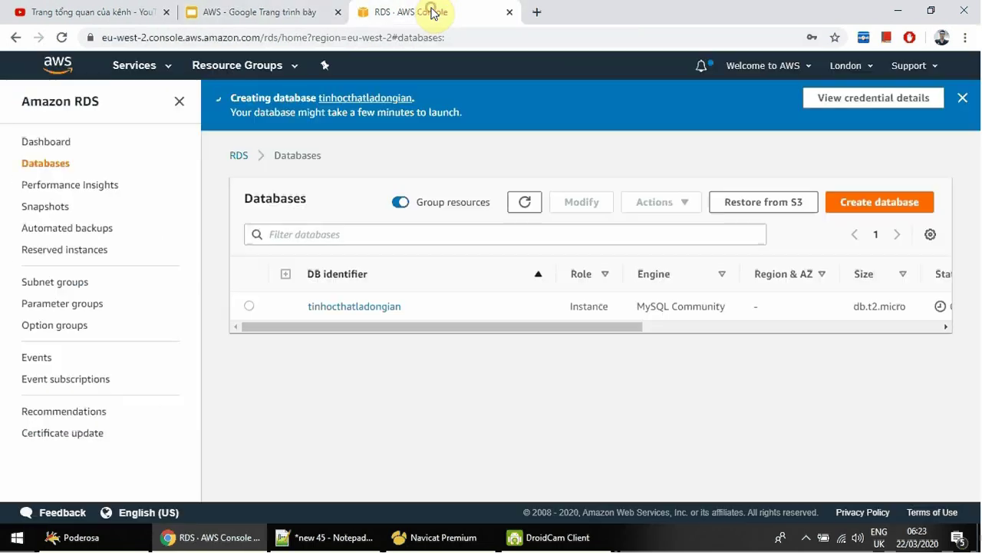
Open the AWS console home page in a new tab and switch to it.
right_click(62, 63)
click(105, 70)
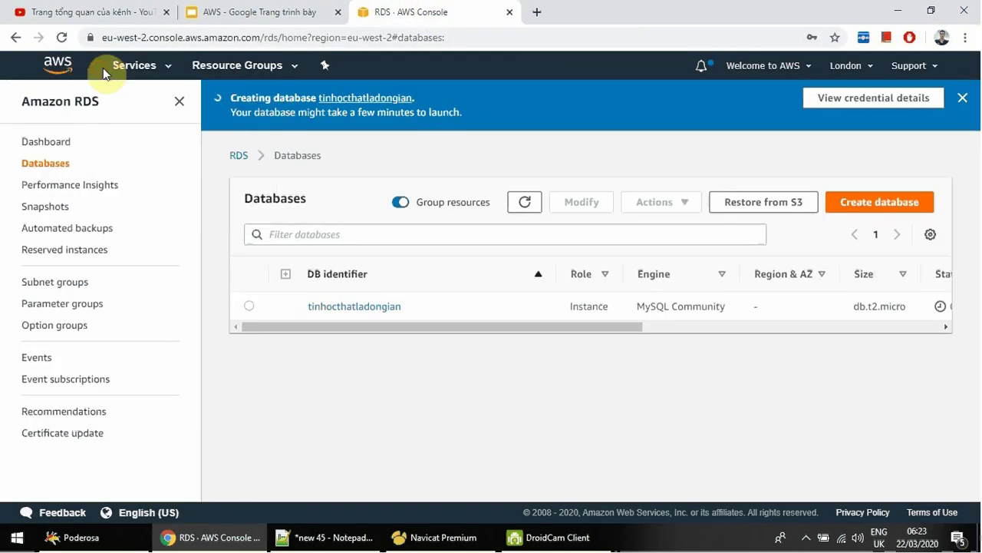
click(542, 15)
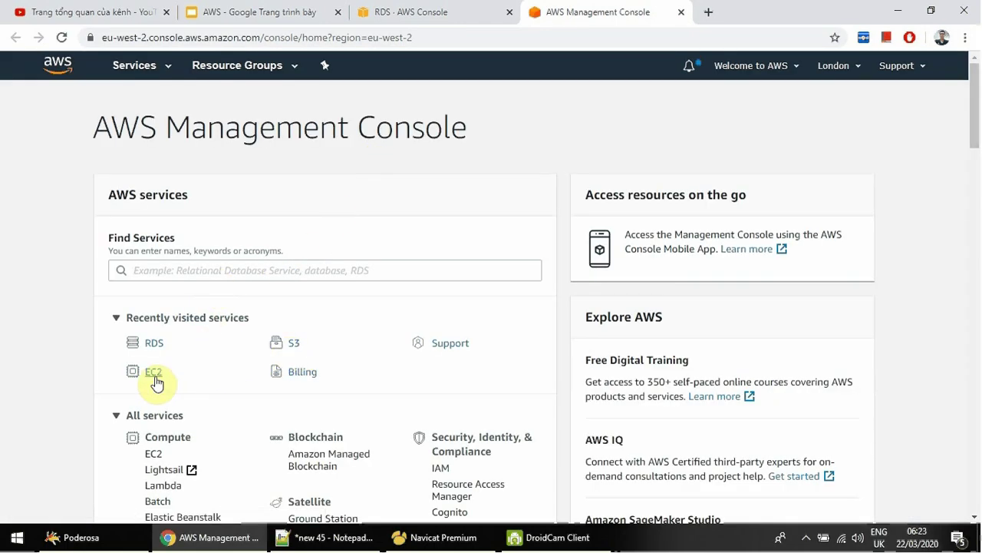
Go to EC2 Instances and start launching a new instance.
click(155, 373)
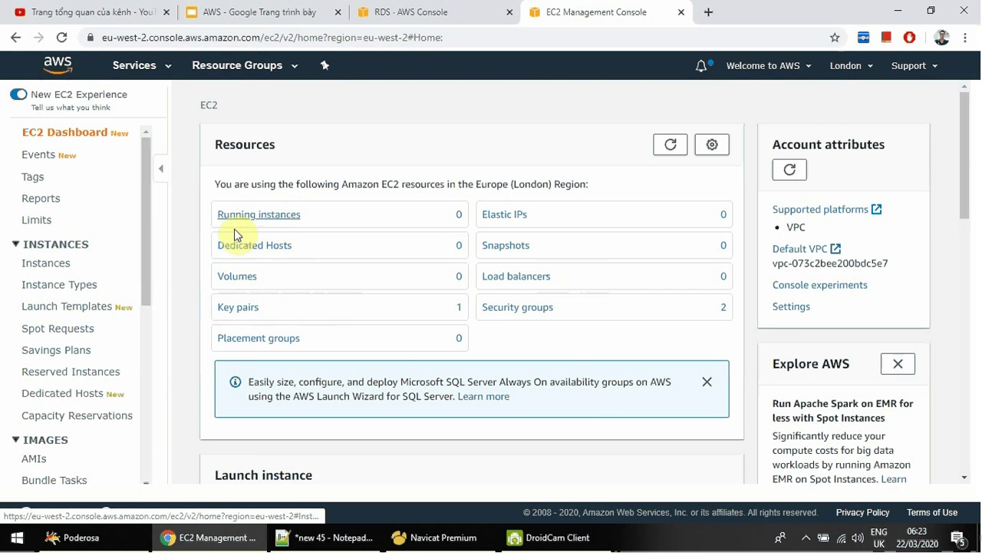
click(69, 264)
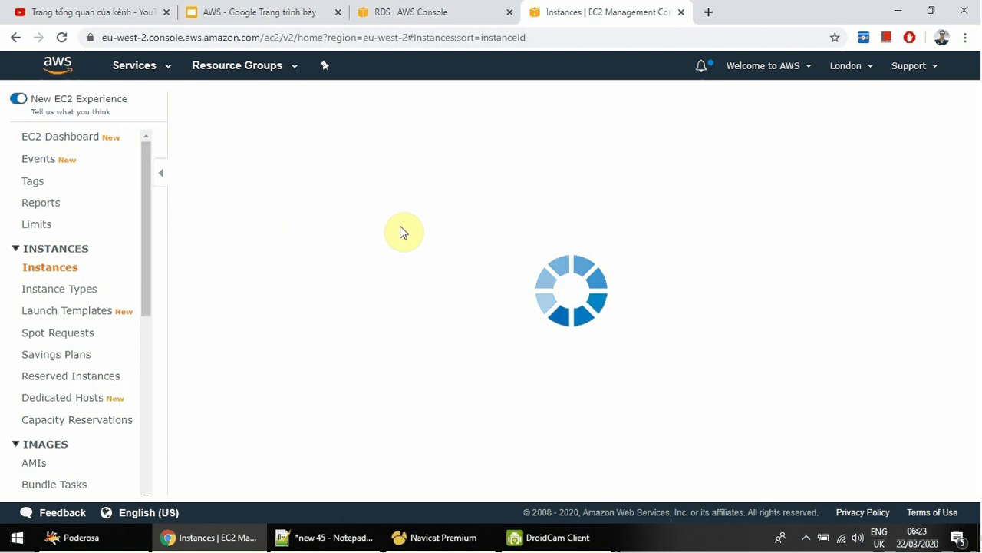
click(185, 192)
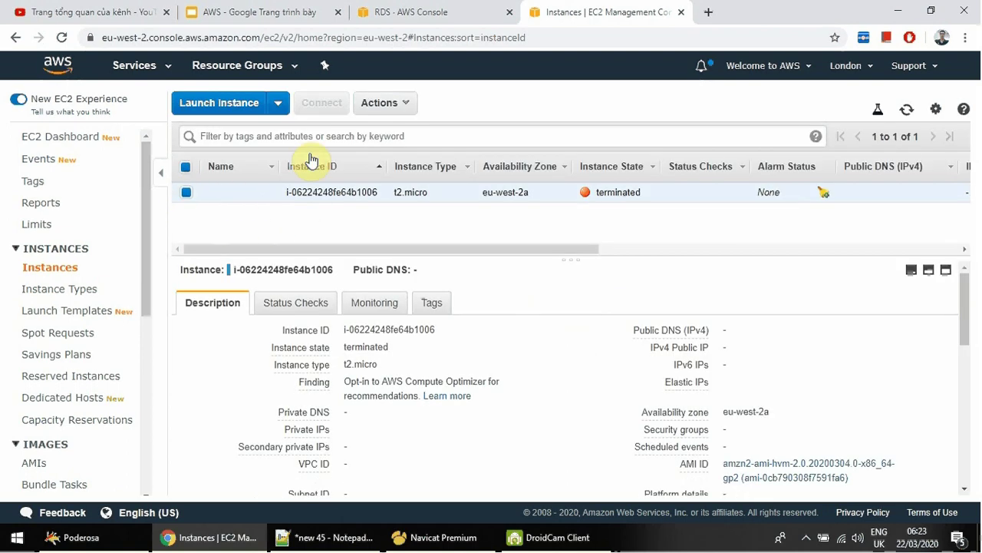
click(220, 103)
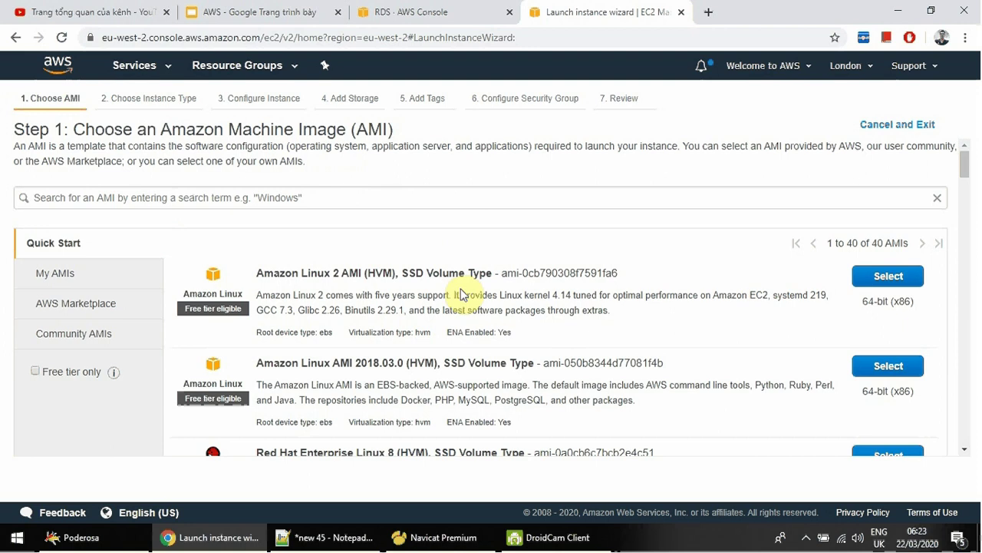
Pick the Amazon Linux 2 AMI on t2.micro and reach the User data field.
click(889, 278)
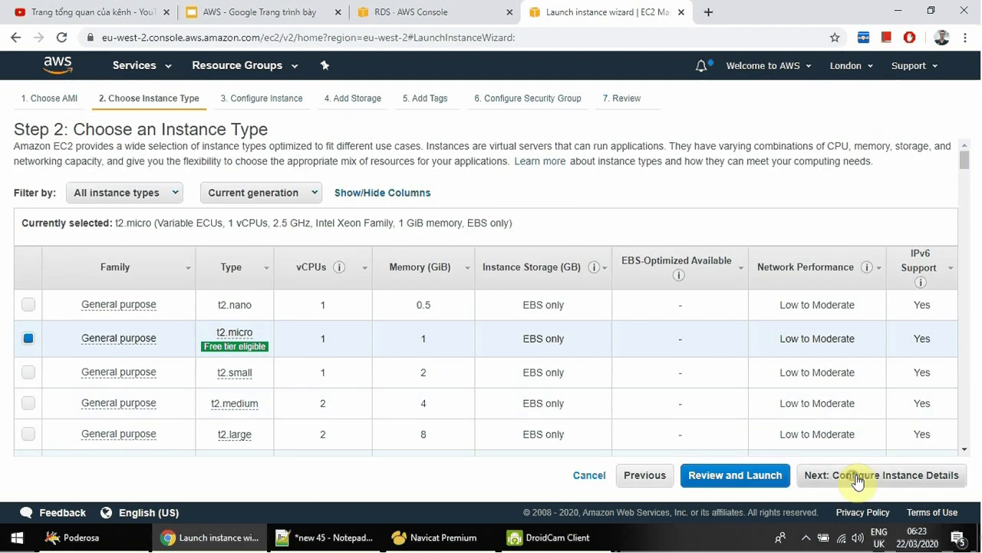
click(858, 474)
scroll(502, 279, down, 5)
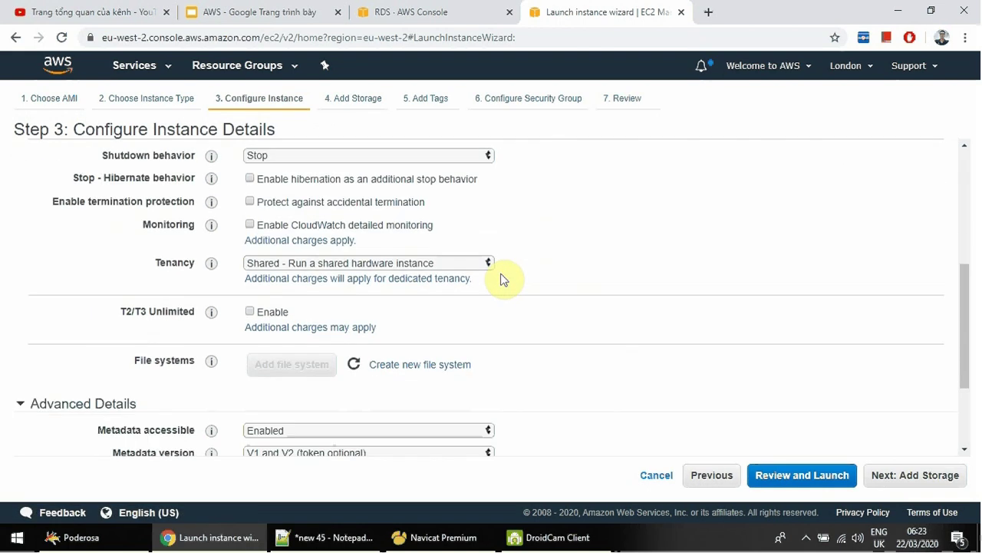
scroll(529, 281, up, 5)
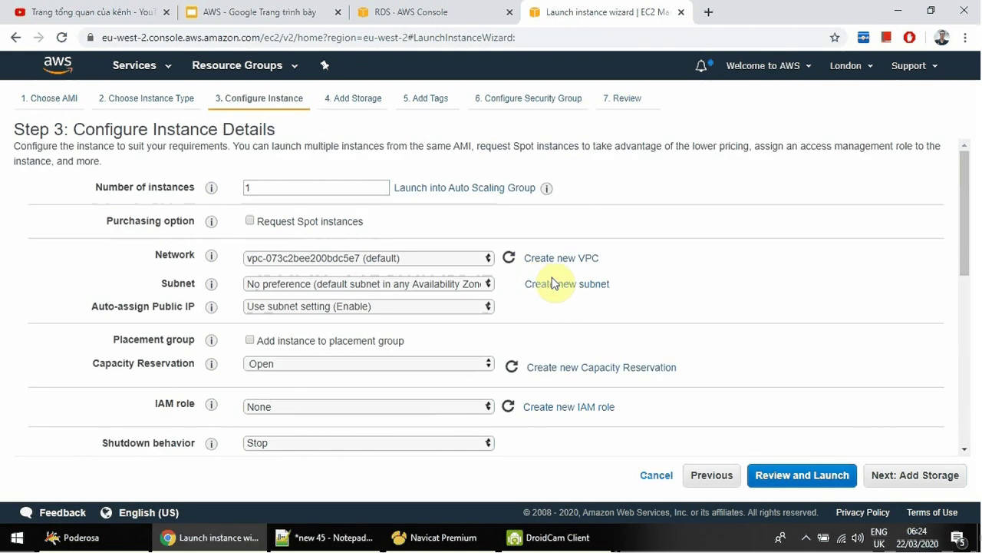
scroll(583, 298, down, 5)
click(917, 484)
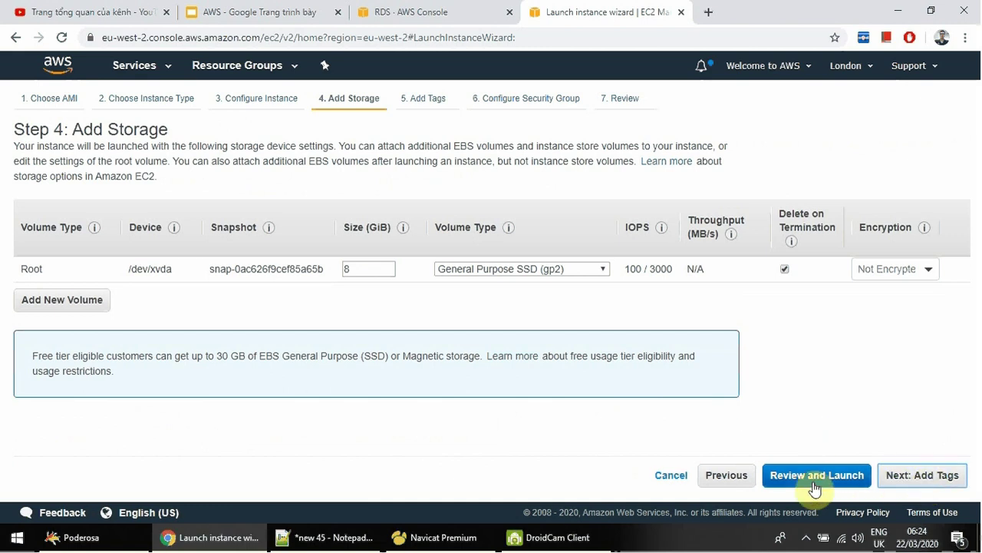
click(739, 481)
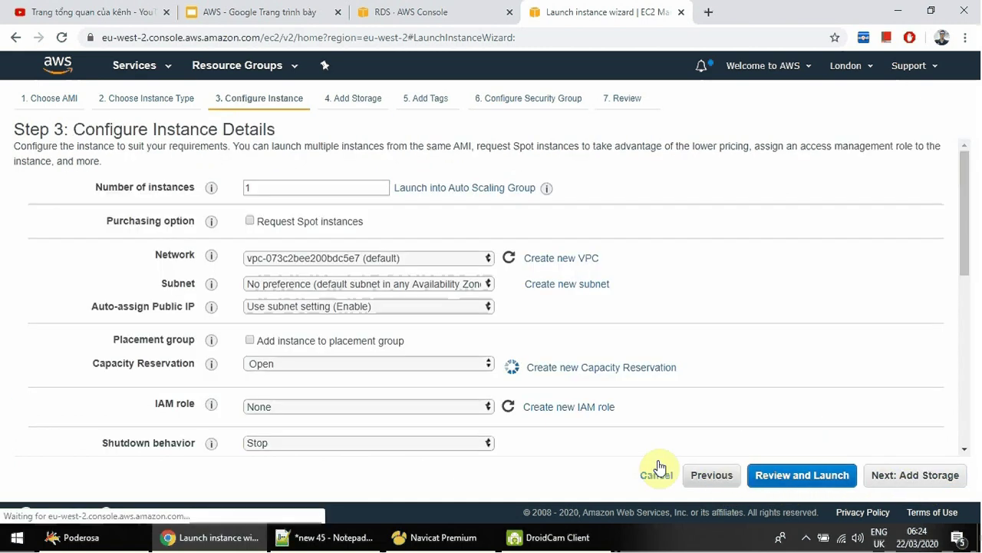
scroll(527, 384, down, 6)
click(327, 398)
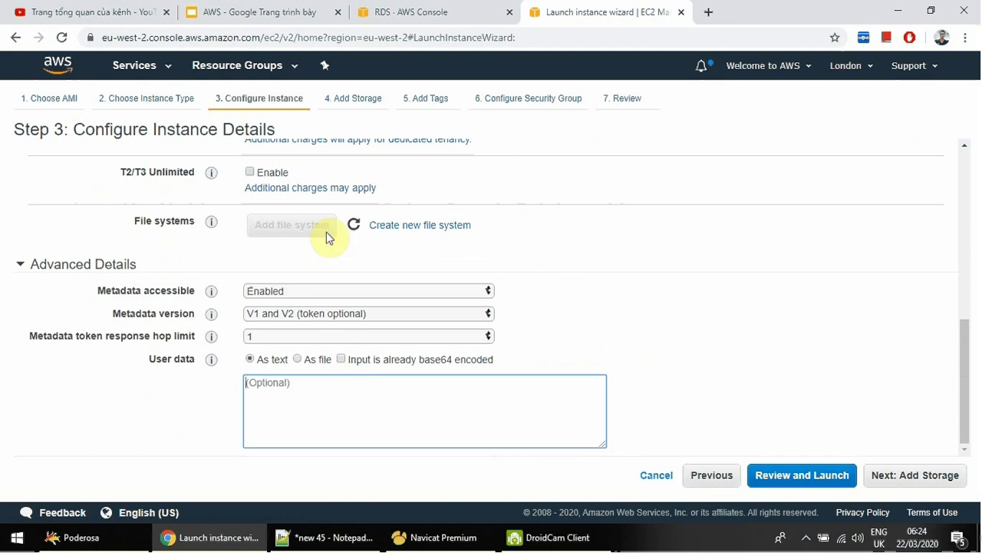
Select the slide's bash setup script through 'chkconfig httpd on' for copying.
click(403, 11)
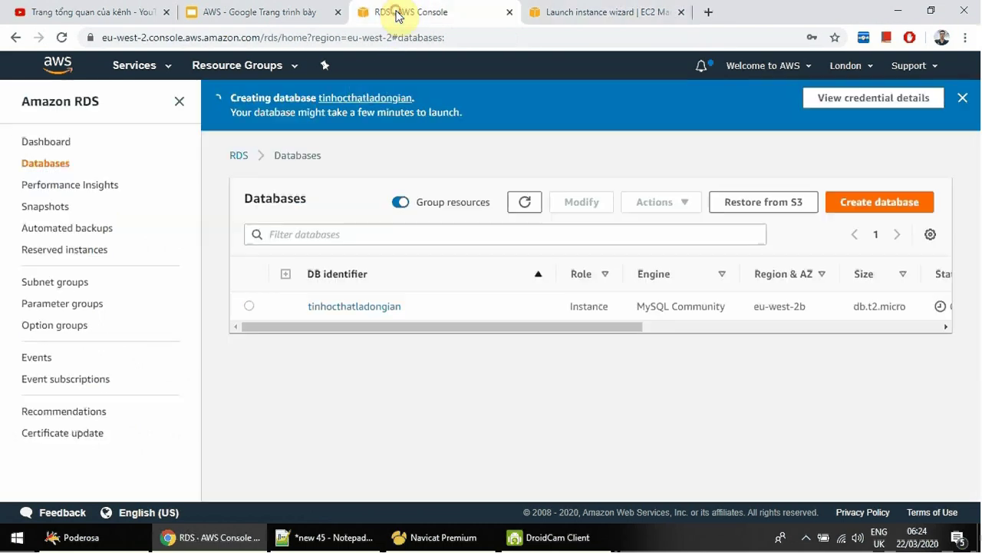
click(258, 15)
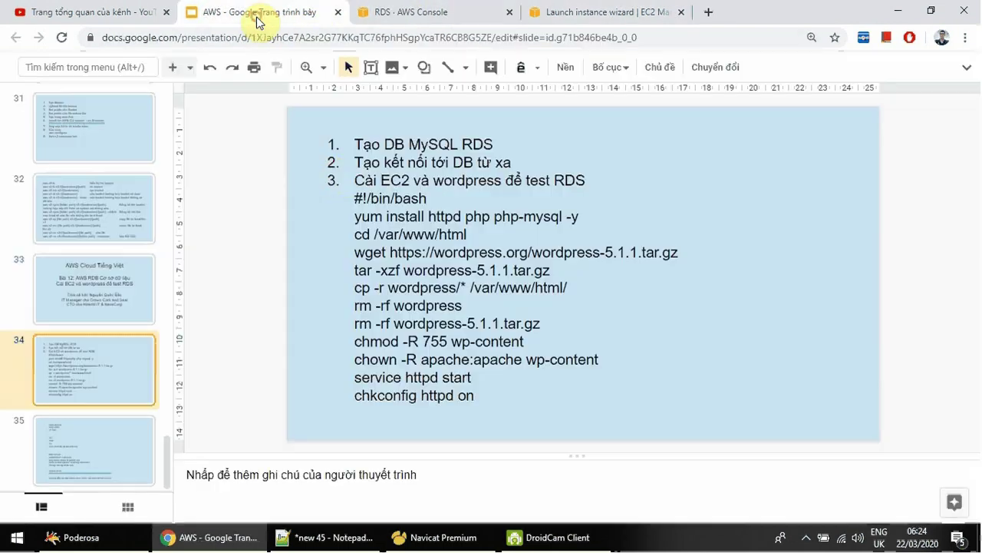
click(357, 199)
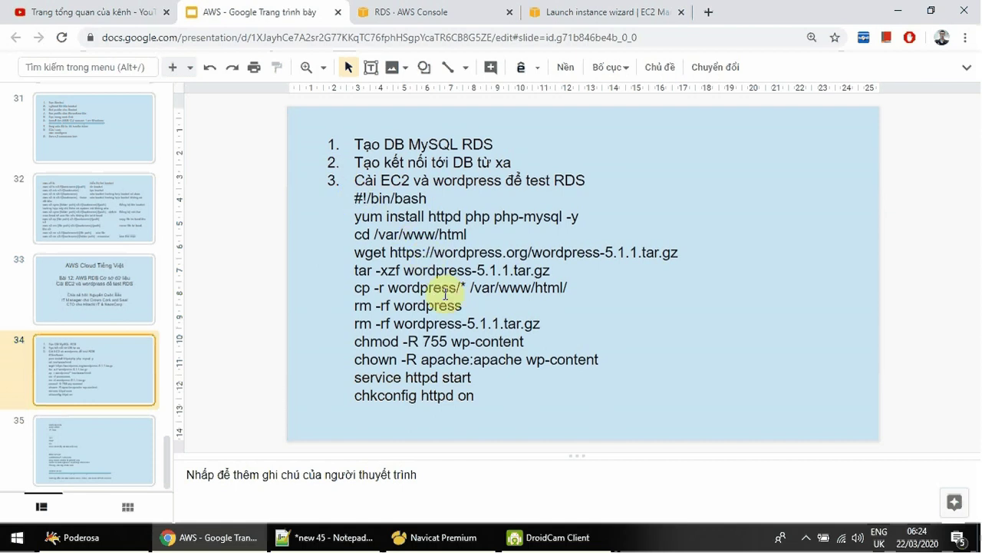
shift+click(476, 394)
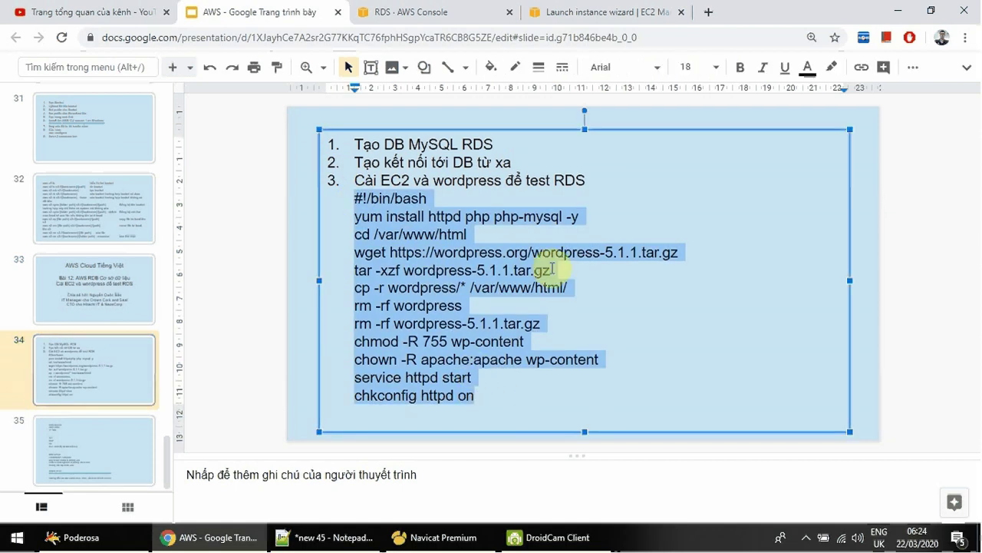
Paste the copied setup script into the instance's User data box.
click(614, 13)
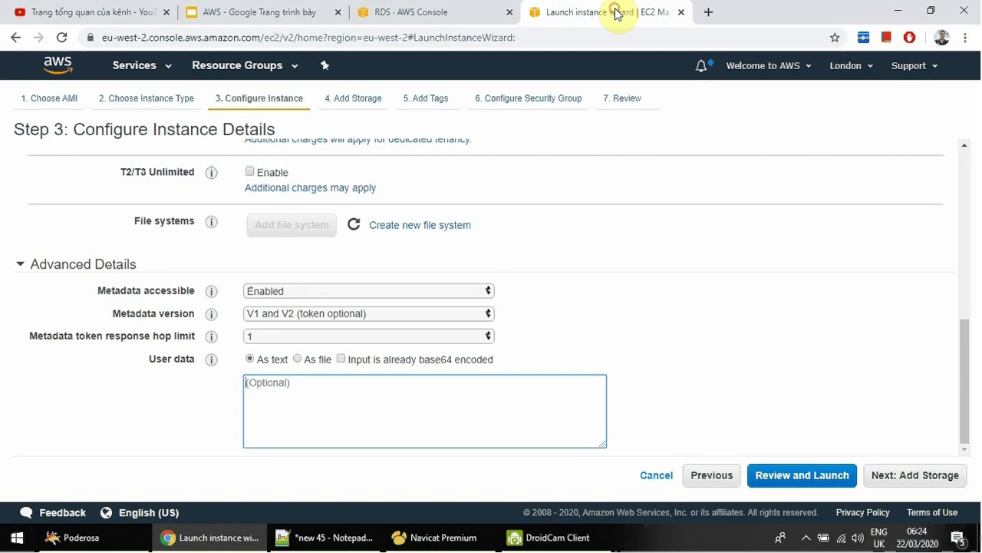
click(368, 393)
text(#!/bin/bash yum install httpd php php-mysql -y cd /var/www/html wget https://wordpress.org/wordpress-5.1.1.tar.gz tar -xzf wordpress-5.1.1.tar.gz cp -r wordpress/* /var/www/html/ rm -rf wordpress rm -rf wordpress-5.1.1.tar.gz chmod -R 755 wp-content chown -R apache:apache wp-content service httpd start chkconfig httpd on)
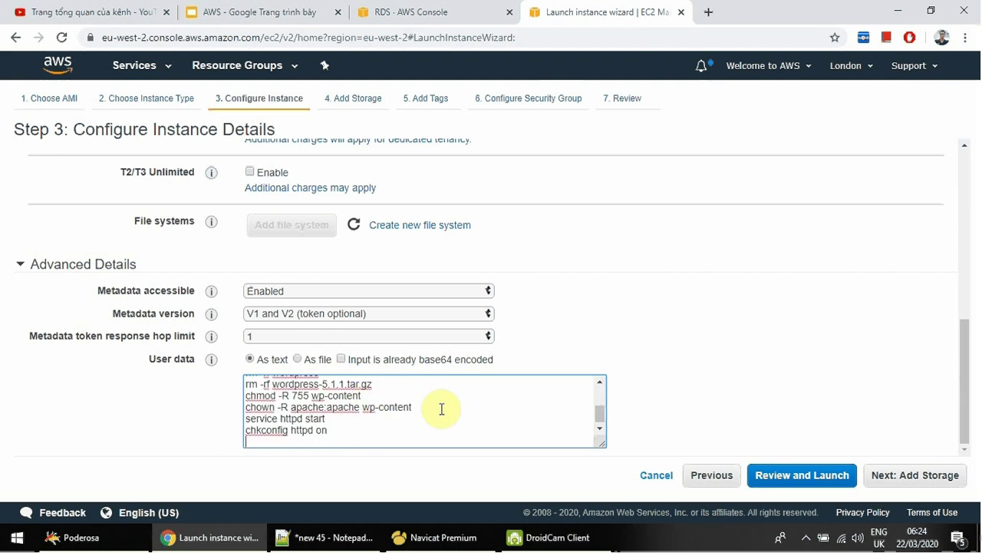
scroll(441, 409, down, 1)
scroll(437, 411, up, 2)
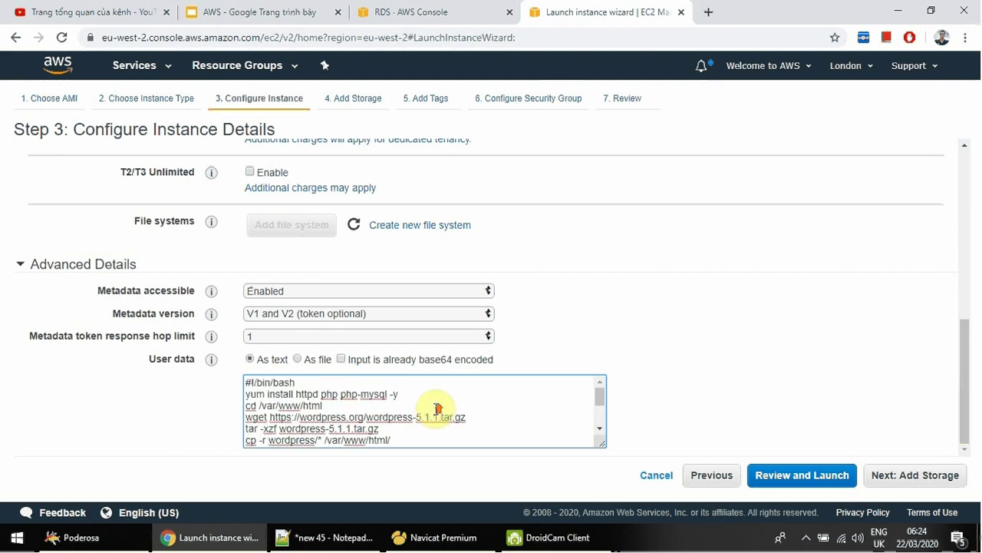
scroll(431, 410, down, 2)
scroll(429, 407, up, 2)
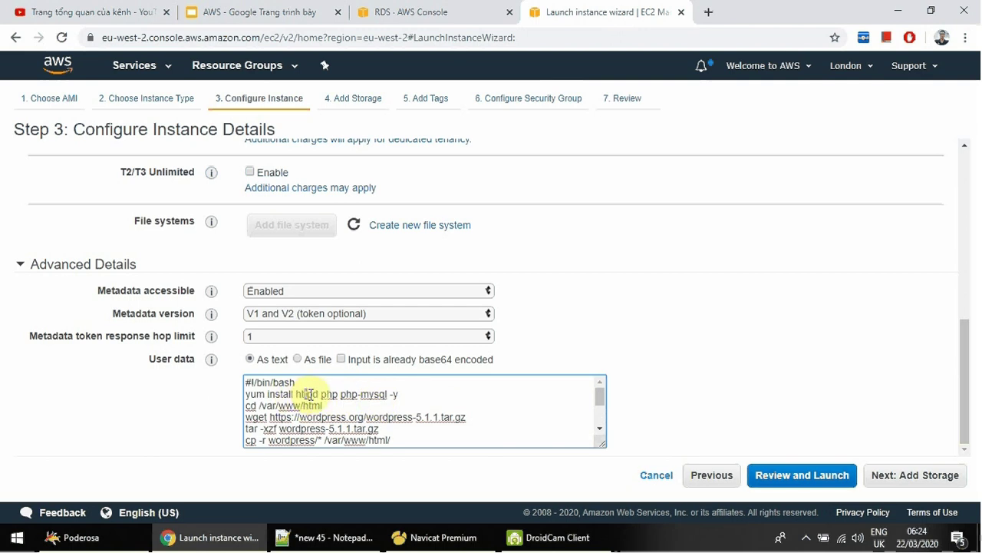
Review the script's yum package list, web folder cd path and copy-to-web-root line.
drag(296, 393, 361, 392)
click(329, 395)
click(302, 407)
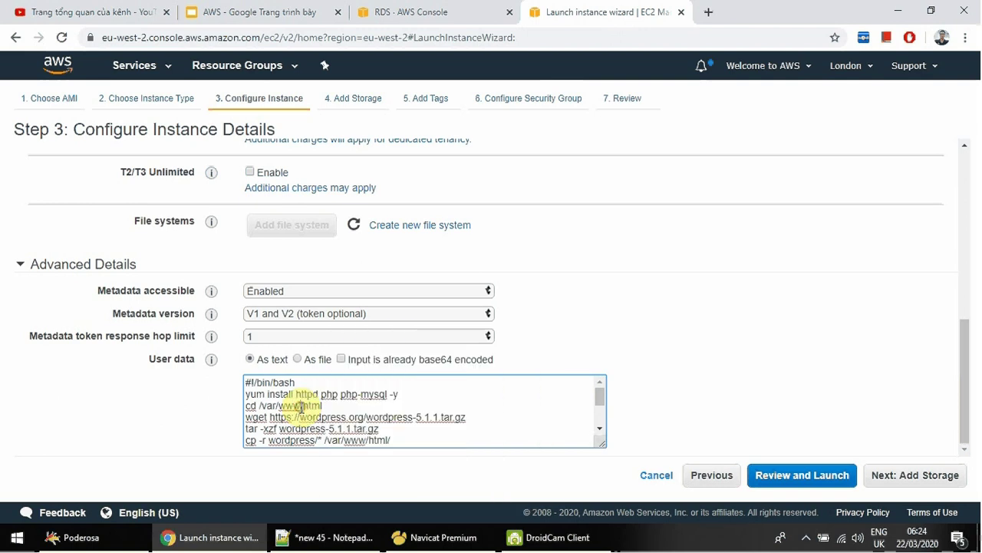
drag(251, 406, 300, 406)
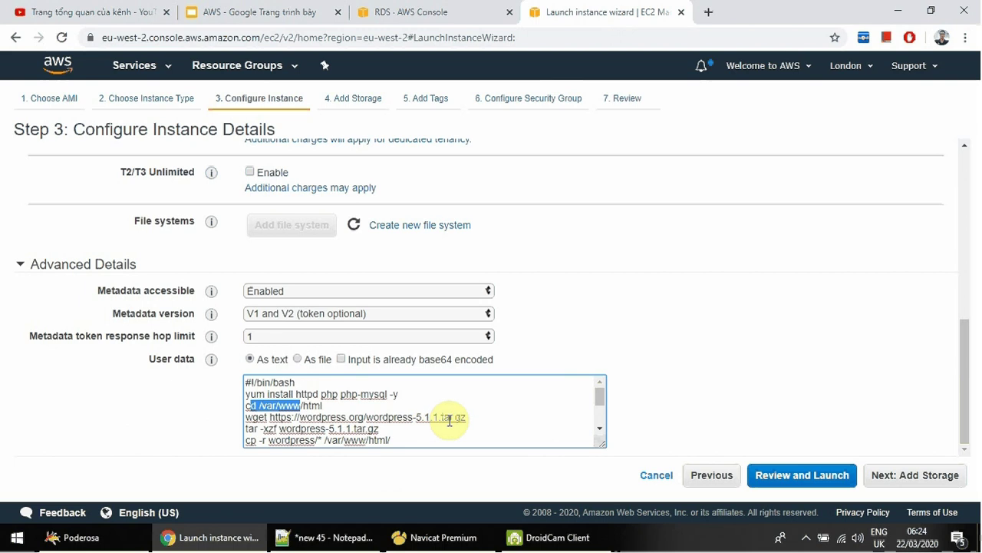
scroll(454, 418, down, 3)
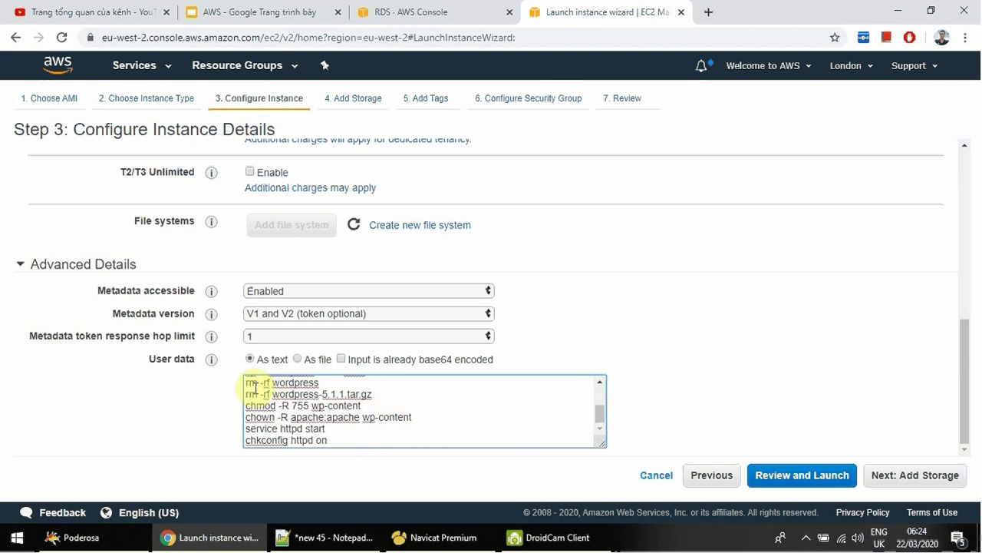
drag(245, 382, 285, 383)
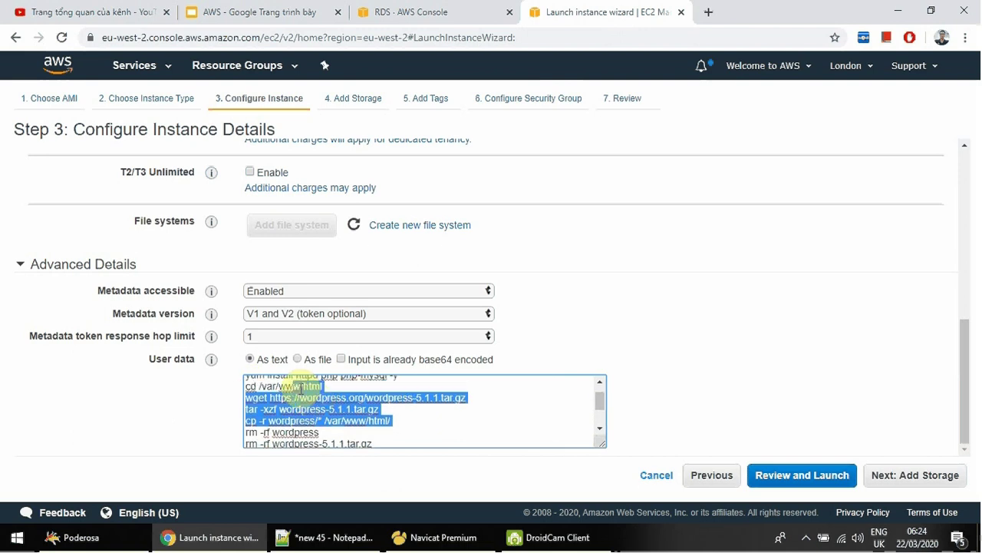
click(322, 426)
drag(279, 425, 383, 426)
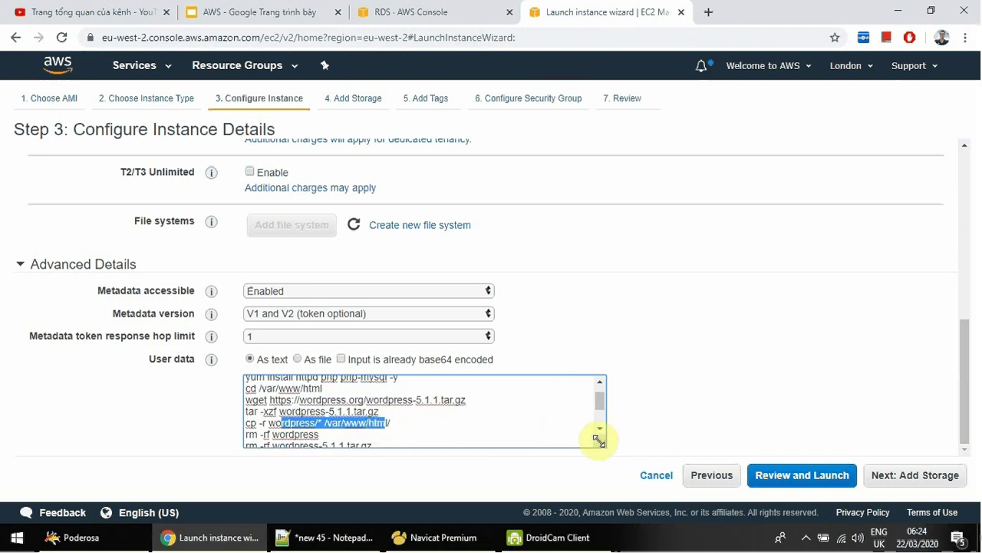
Check the closing 'service httpd start' and 'chkconfig httpd on' lines, then proceed to Add Storage.
scroll(597, 432, down, 3)
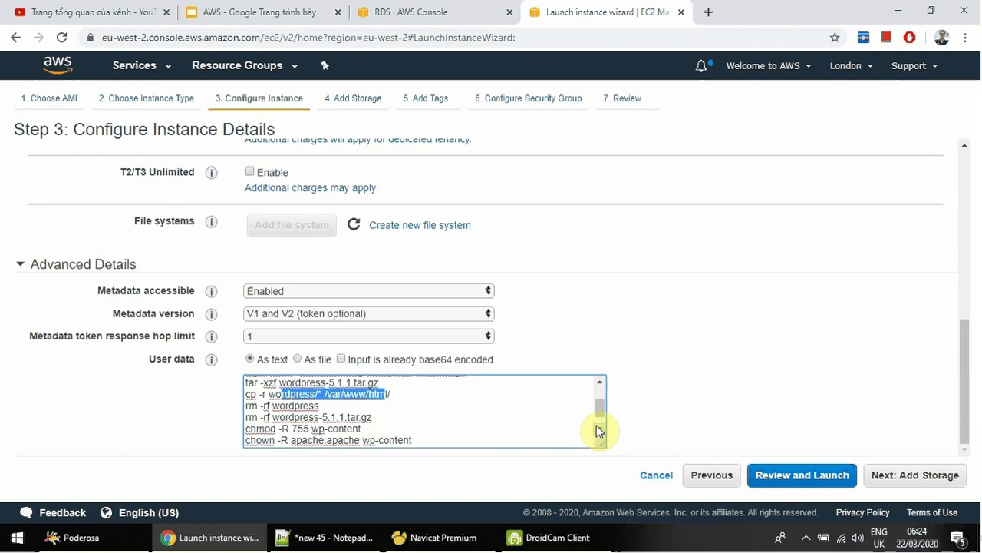
drag(335, 392, 241, 387)
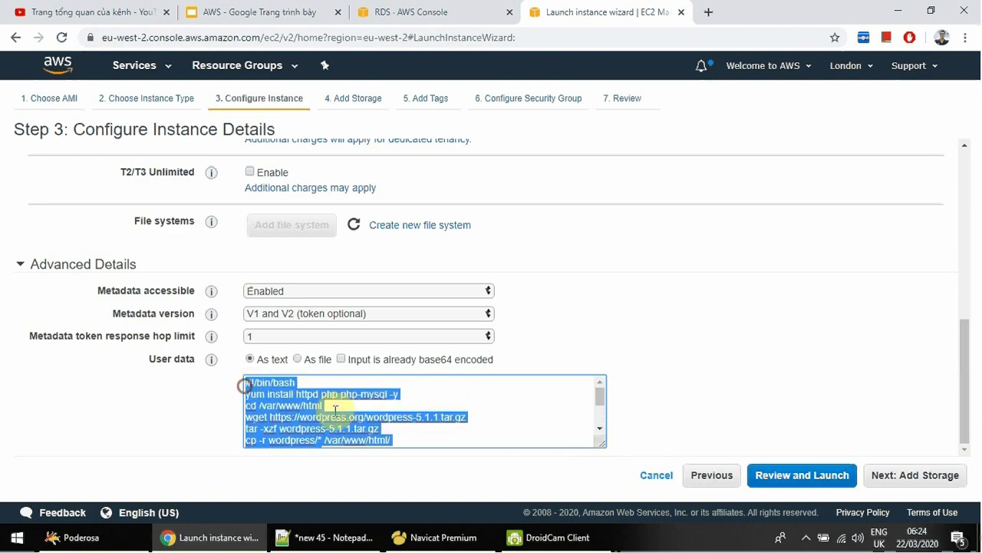
click(600, 432)
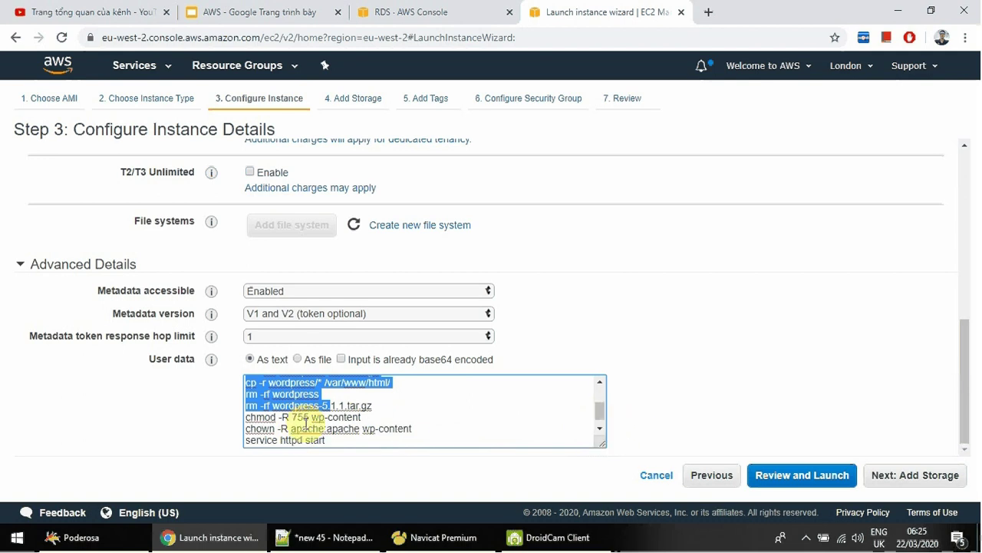
click(602, 428)
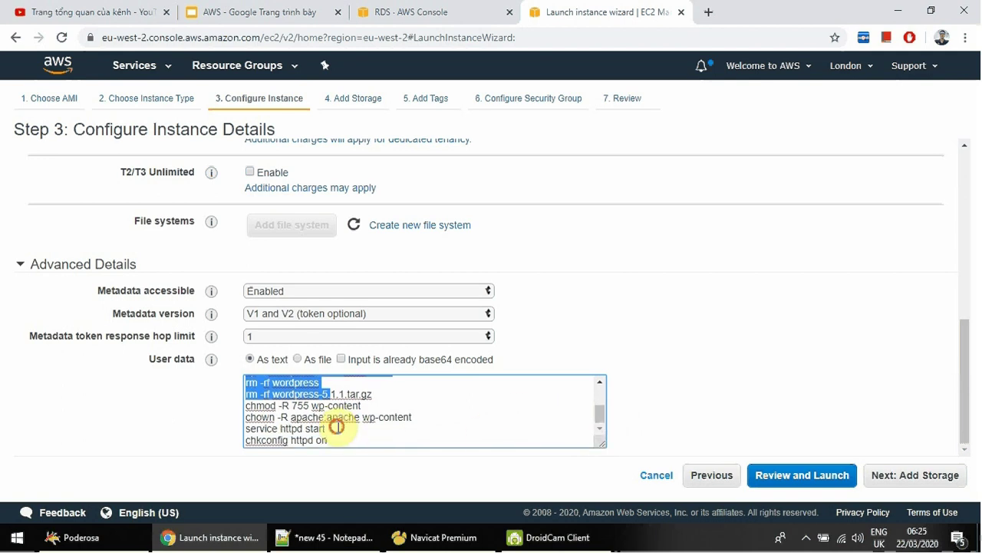
drag(336, 426, 257, 428)
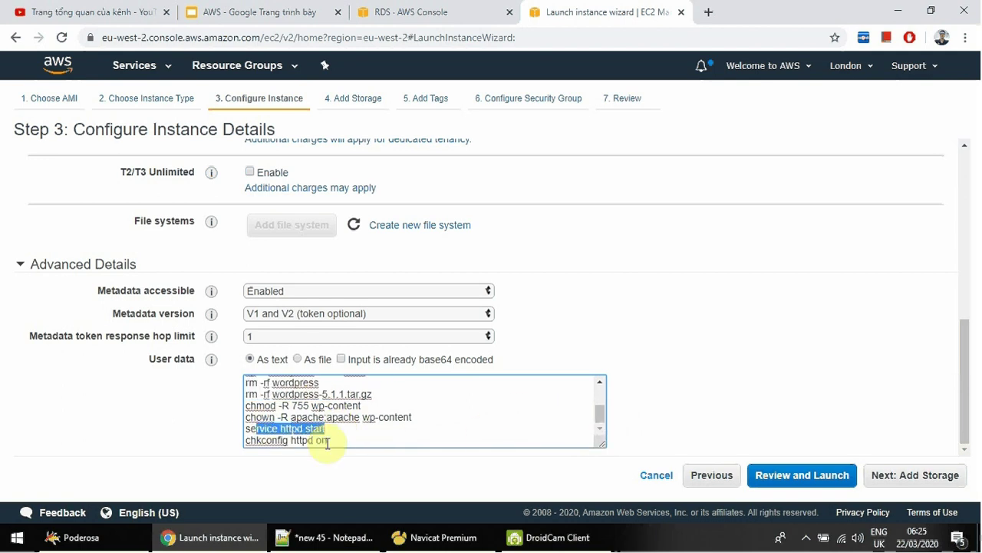
drag(337, 442, 246, 439)
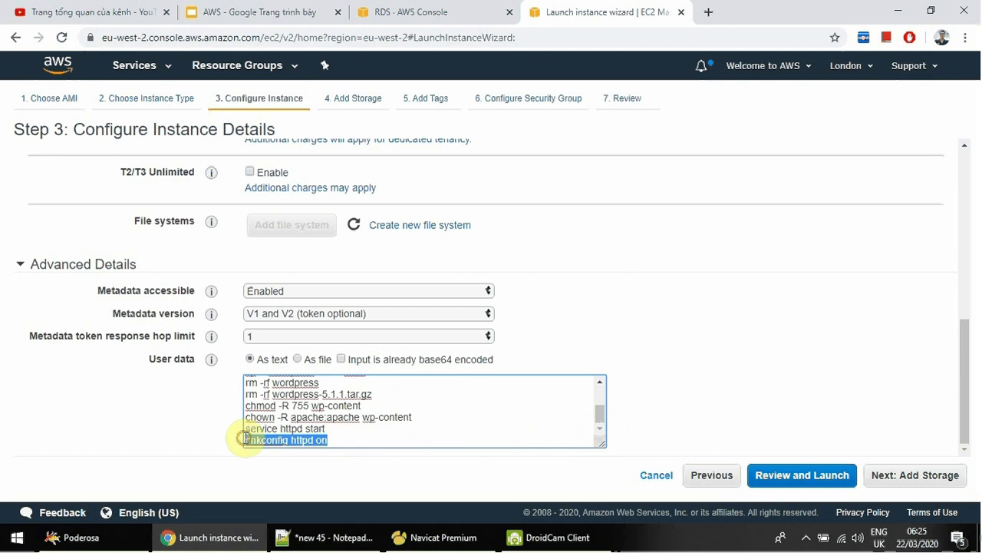
click(926, 477)
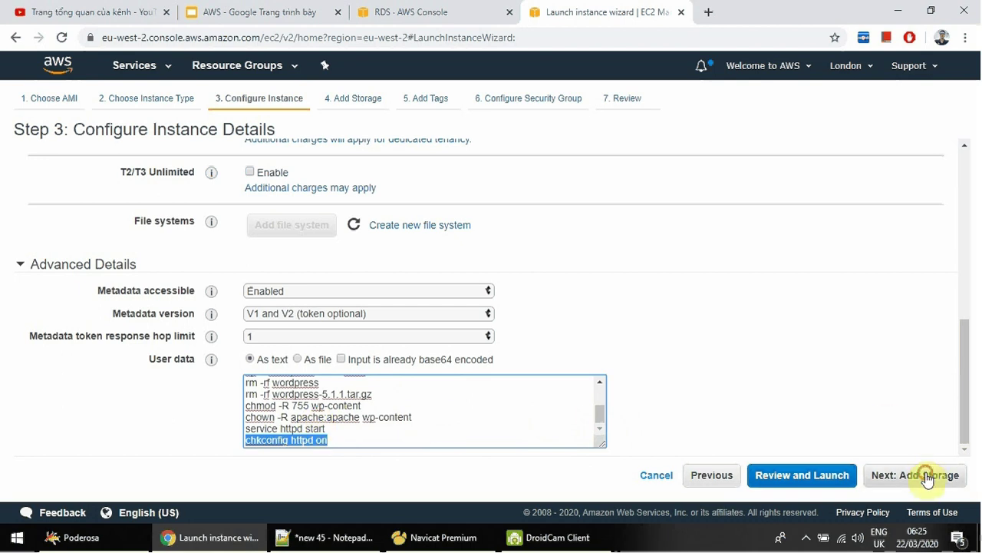
Raise the root volume size from 8 to 9 GiB and proceed to Add Tags.
click(940, 475)
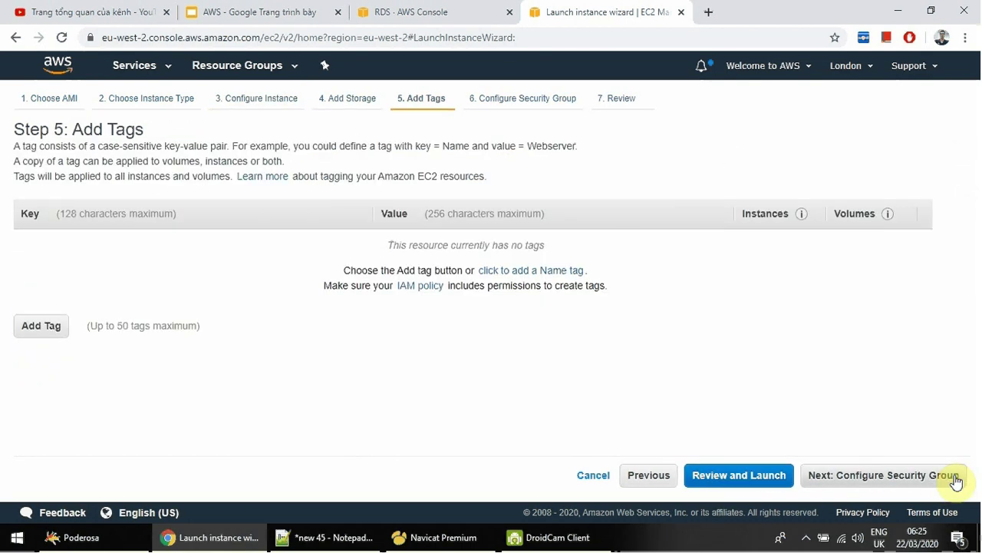
click(664, 477)
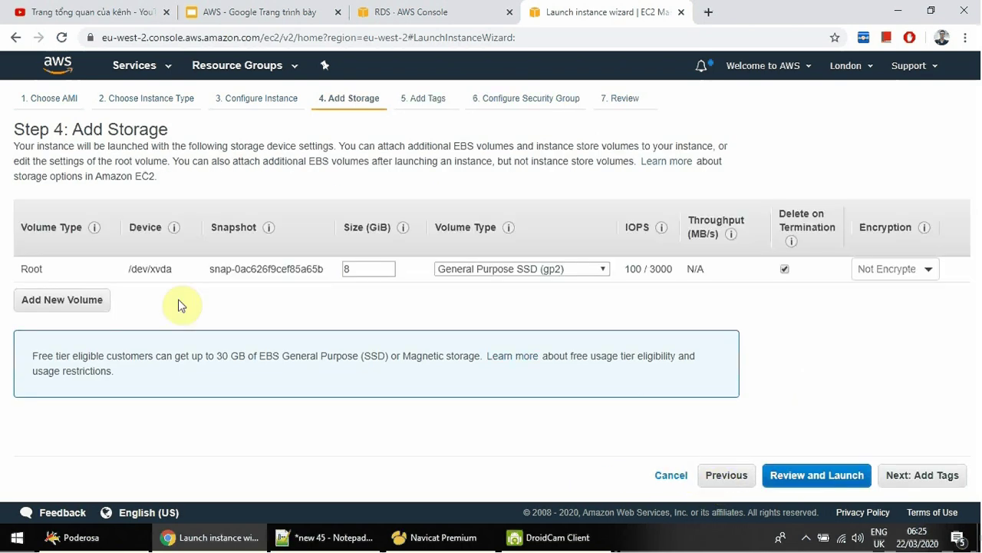
key(Up)
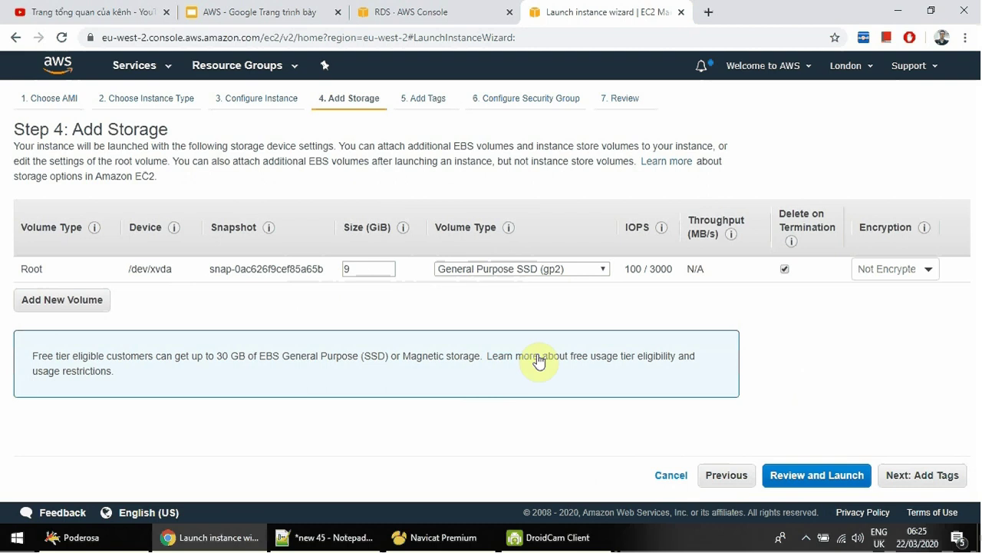
click(713, 476)
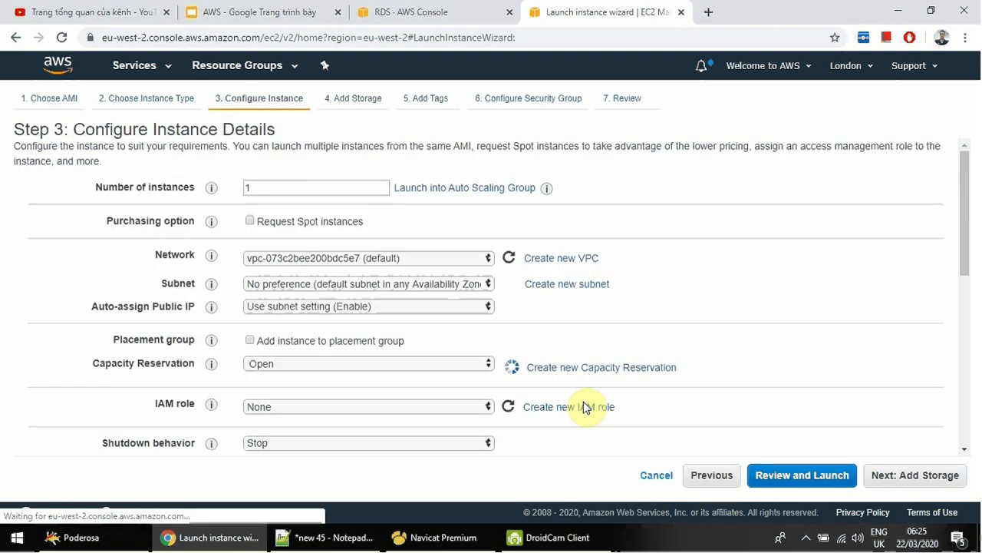
click(892, 482)
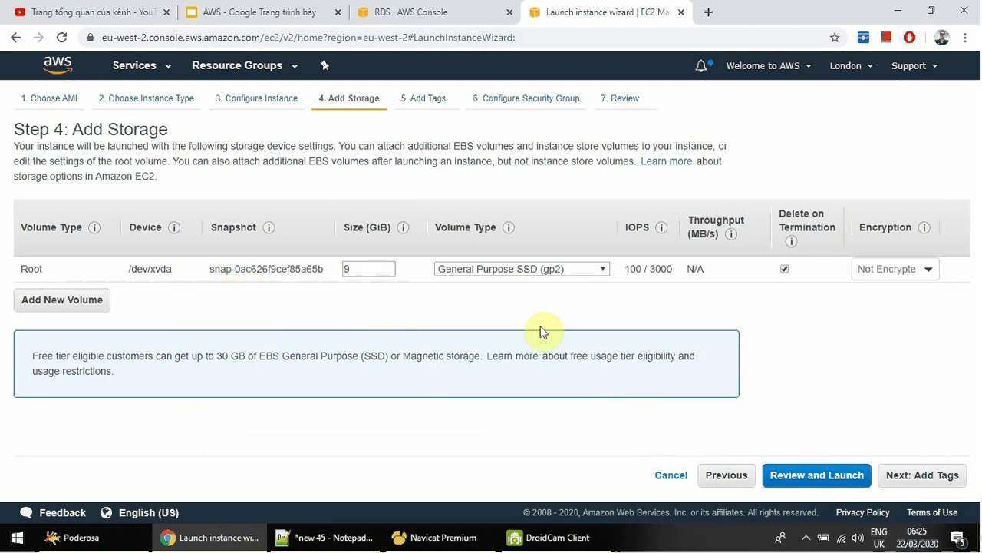
click(925, 475)
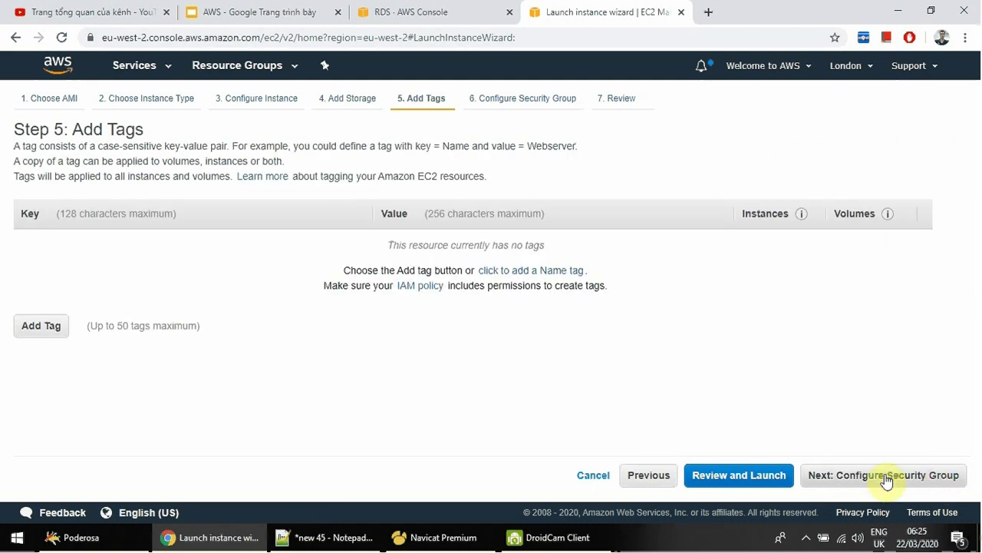
Tag the instance with Name = WordPress server.
click(48, 331)
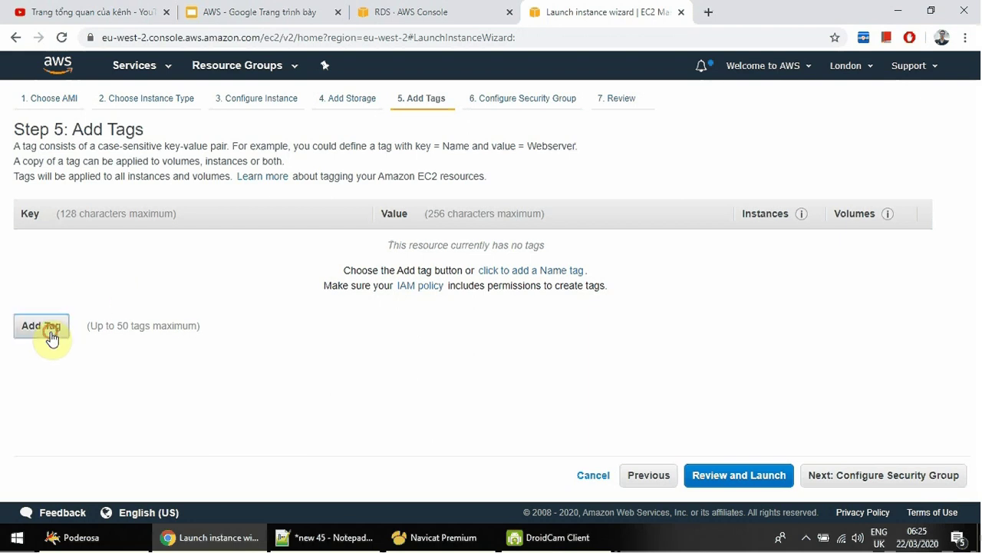
text(Name)
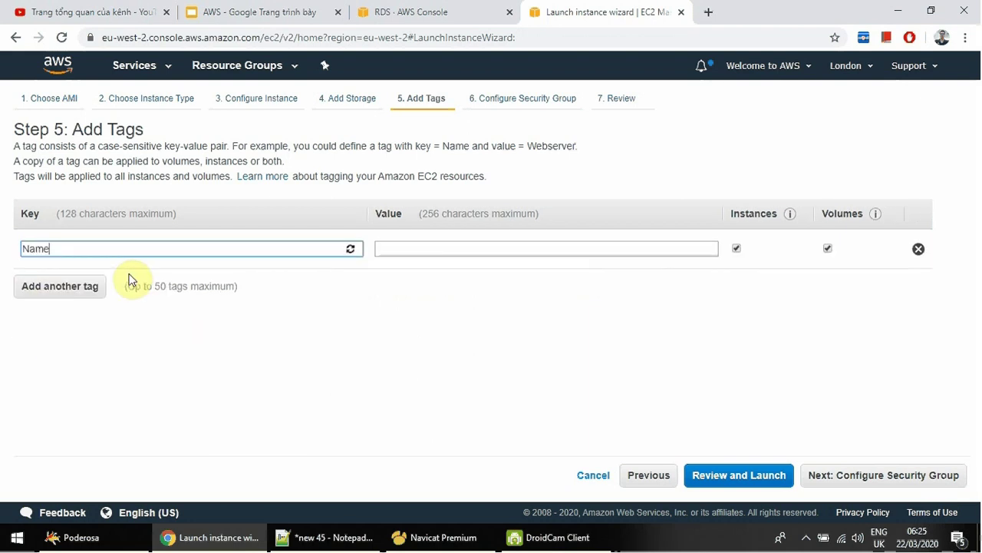
click(411, 250)
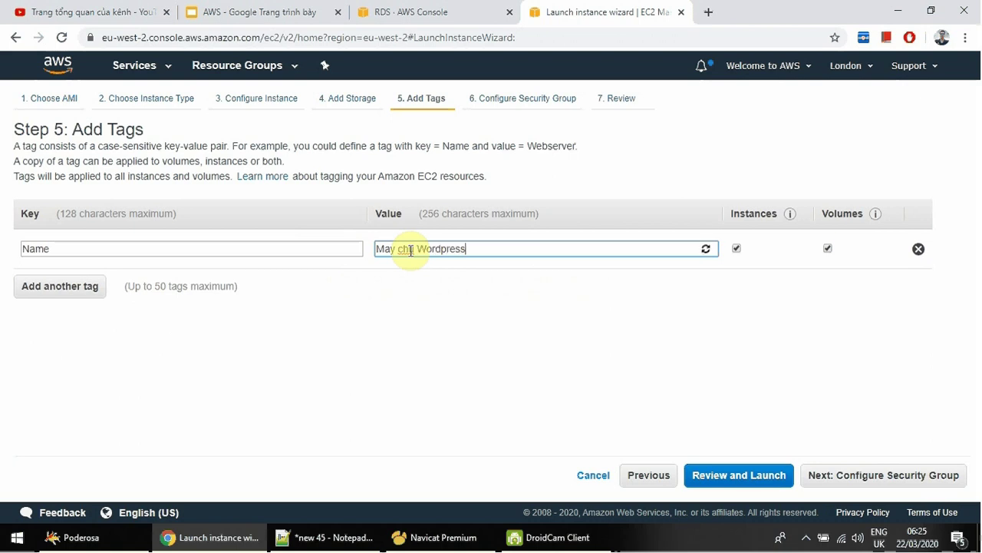
click(889, 482)
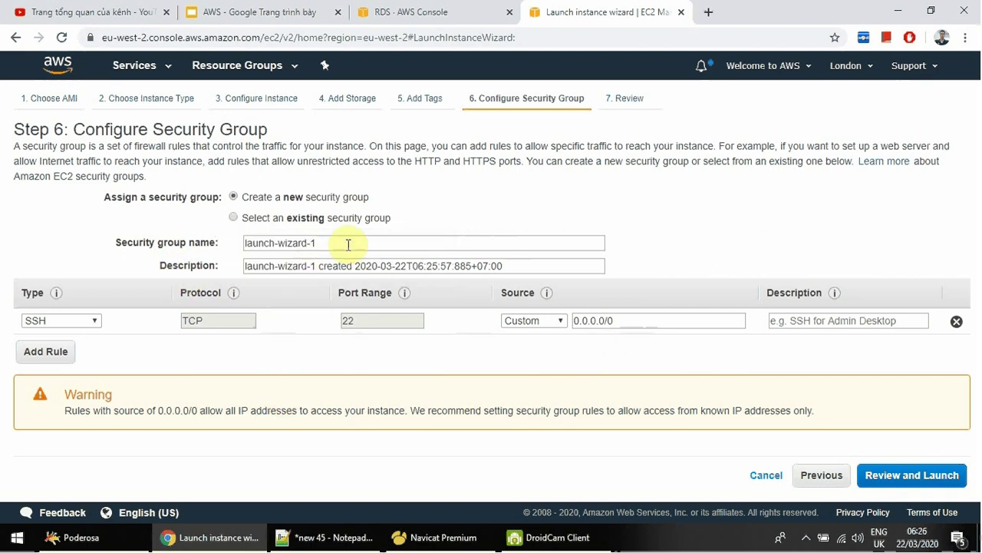
Name the security group tinhocthatladongian-sg-ec2 and check the SSH rule's 0.0.0.0/0 source.
triple_click(259, 243)
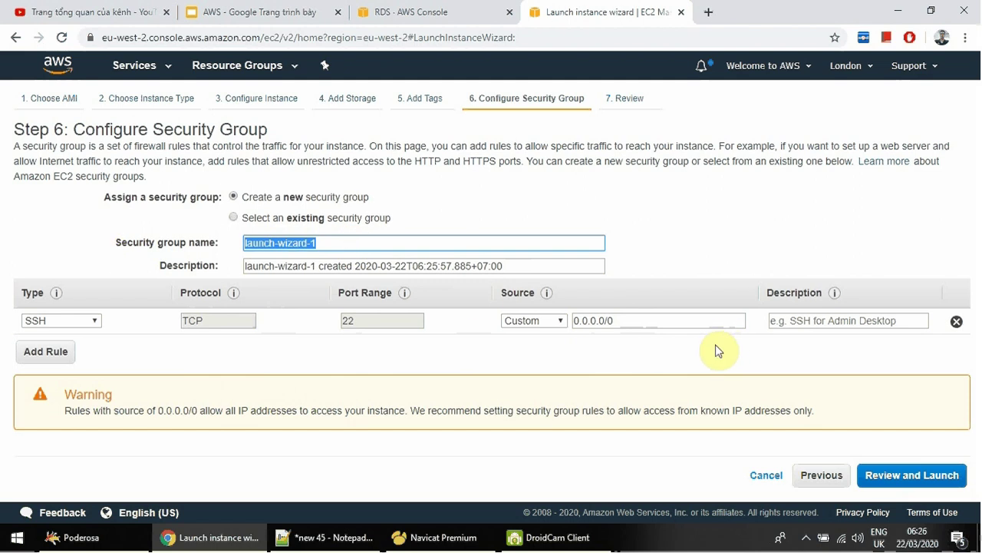
text(tinhocthatladongian-sg-ec2)
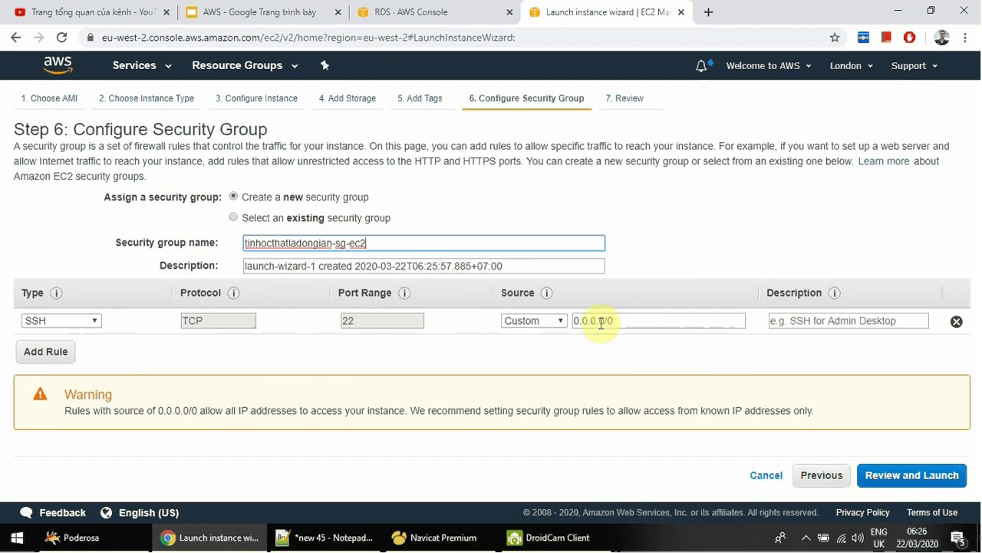
drag(683, 322, 527, 329)
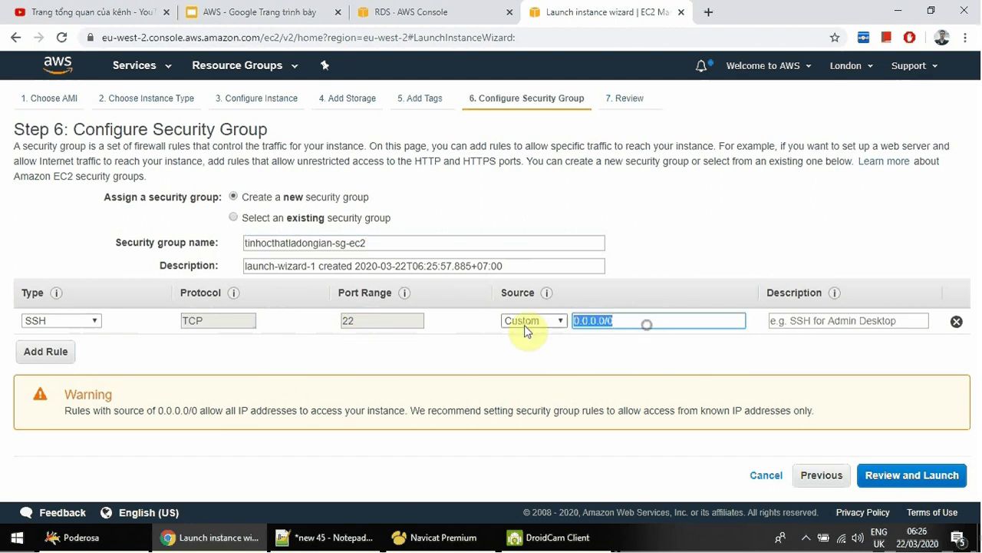
Add an inbound HTTP port 80 rule open to Anywhere and go to review.
click(46, 351)
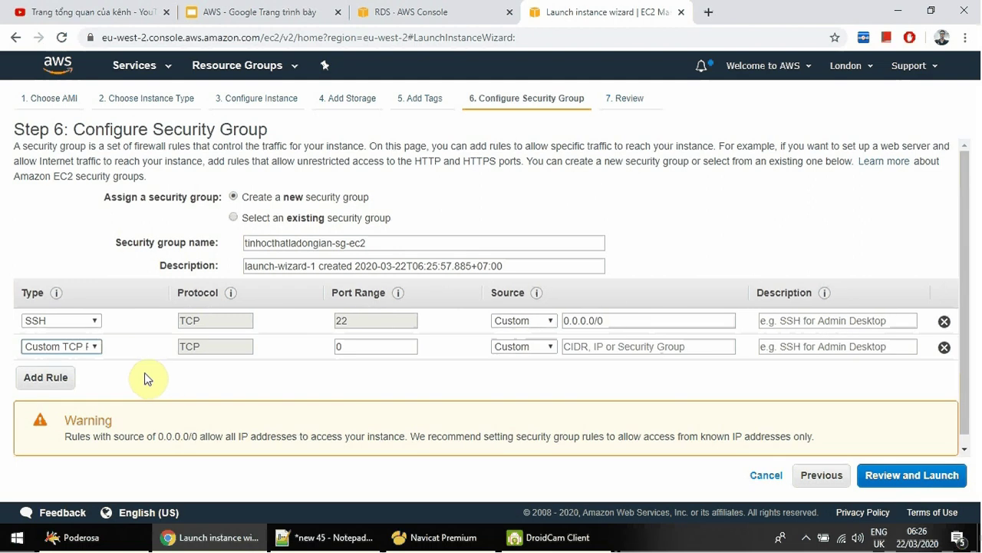
click(93, 347)
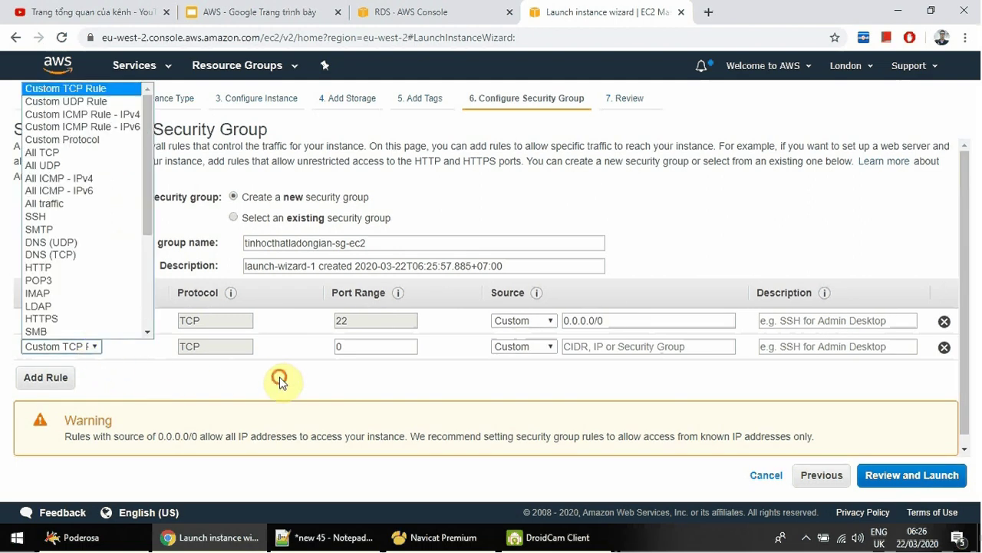
click(253, 379)
click(90, 347)
scroll(88, 337, down, 1)
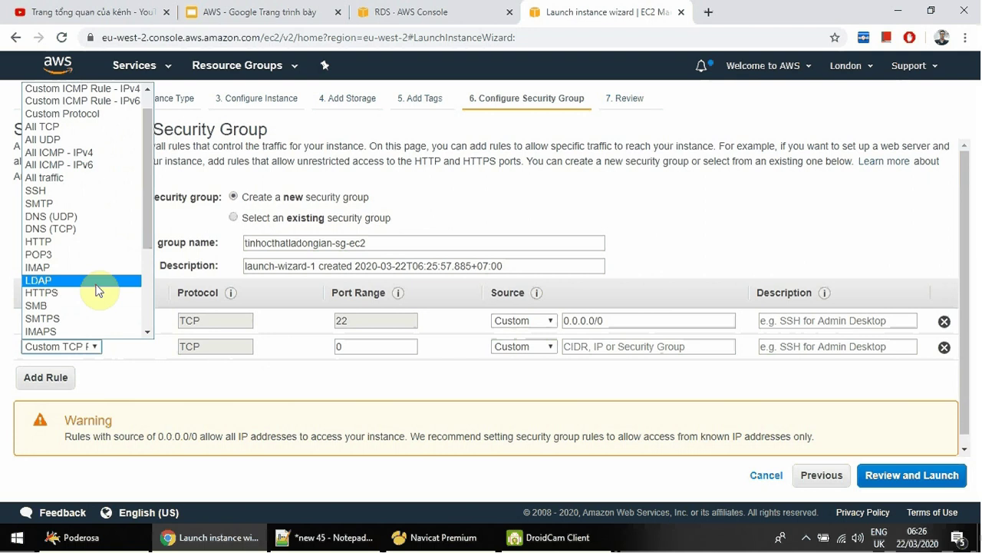
click(91, 242)
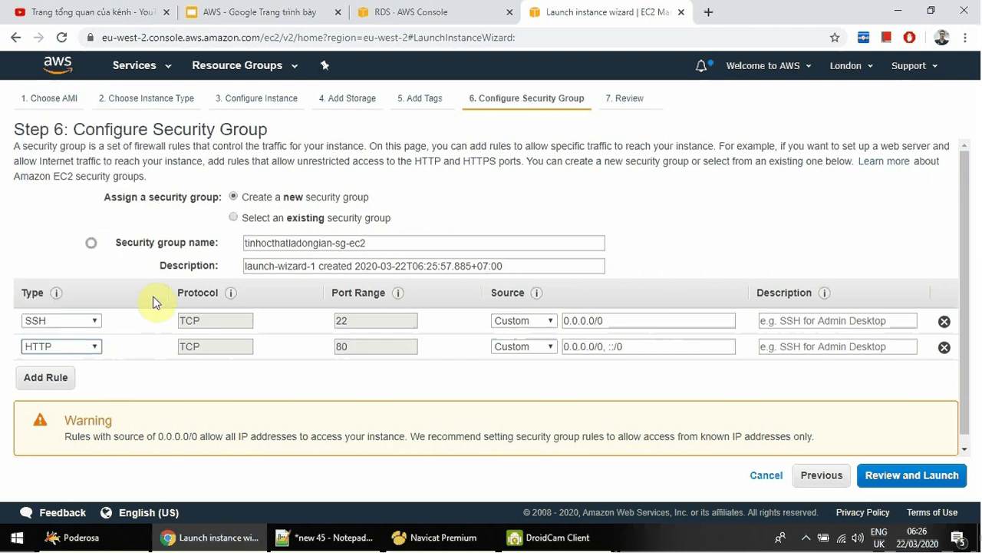
double_click(351, 346)
click(522, 347)
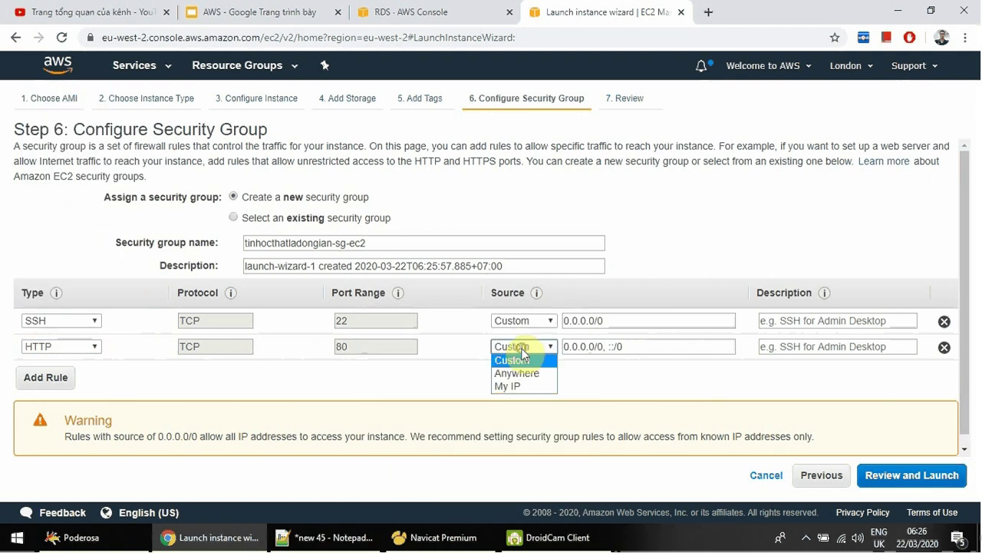
click(538, 372)
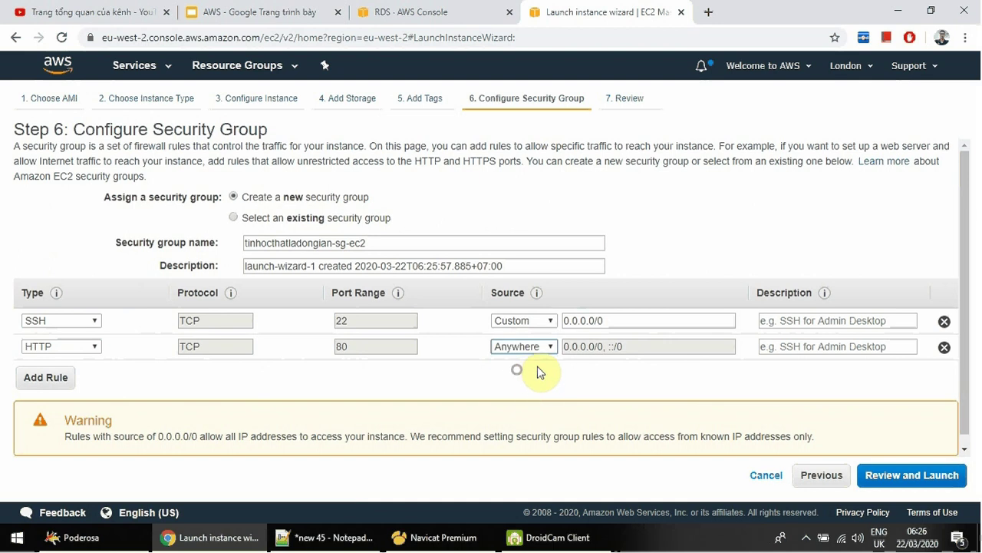
click(894, 482)
Launch the instance with key pair tinhocthatladongian, acknowledging the private key file.
scroll(353, 323, down, 3)
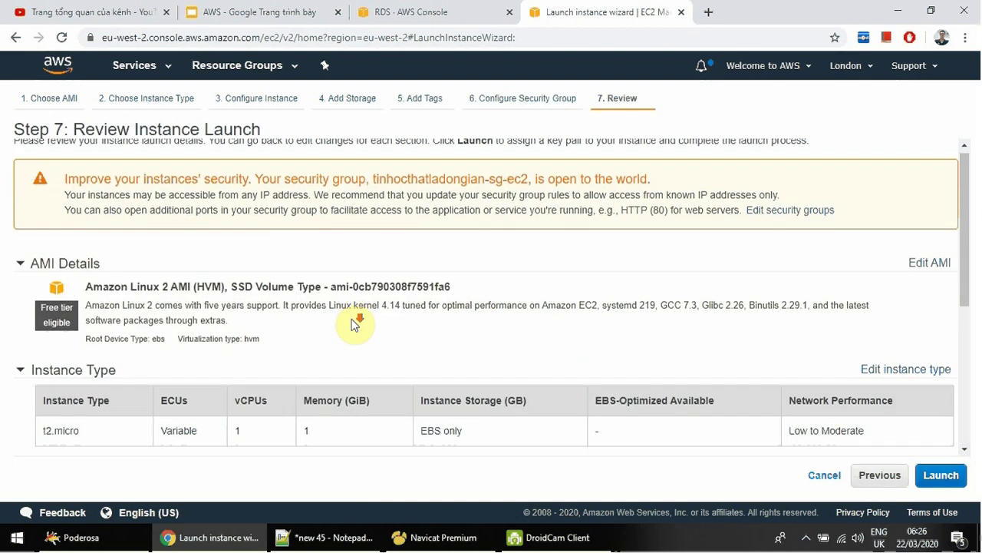
scroll(501, 361, down, 2)
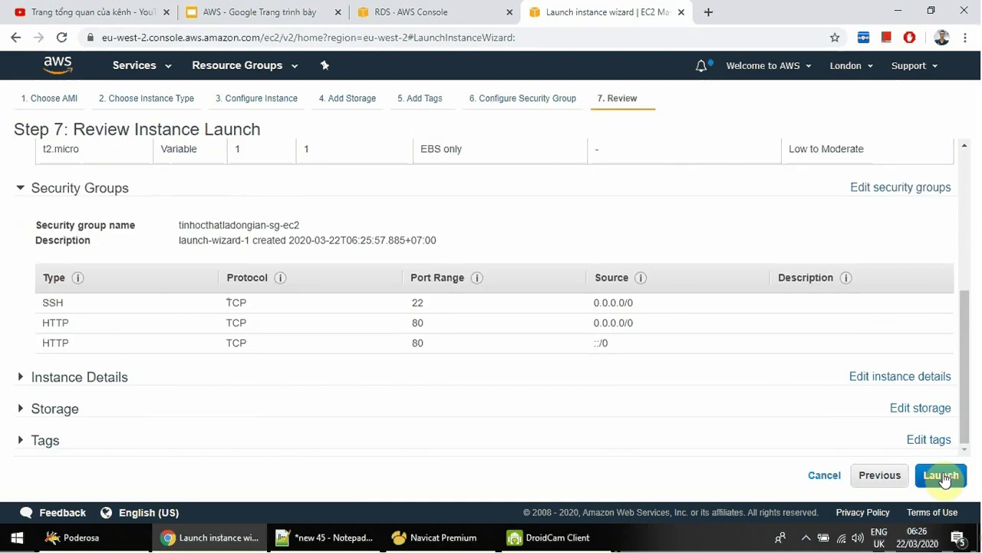
click(943, 474)
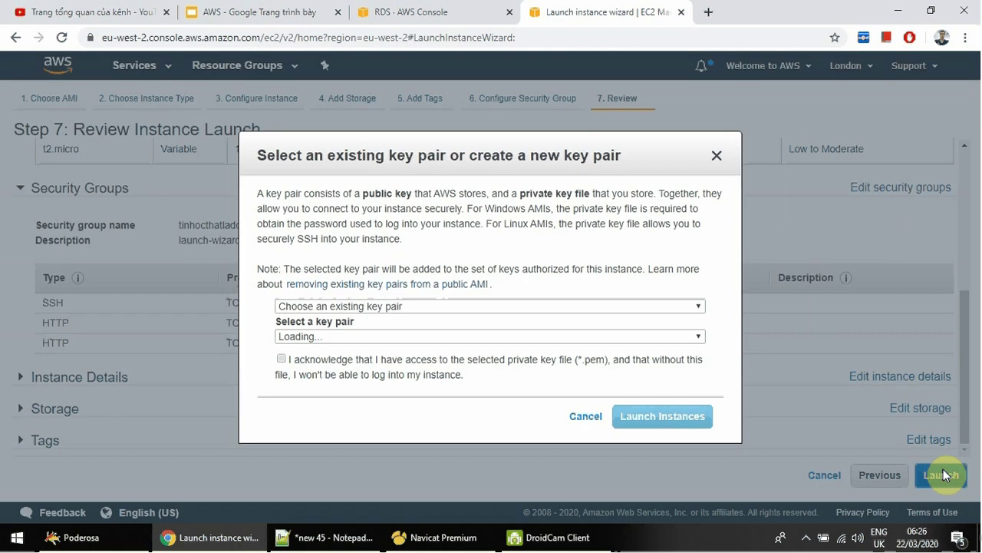
click(281, 359)
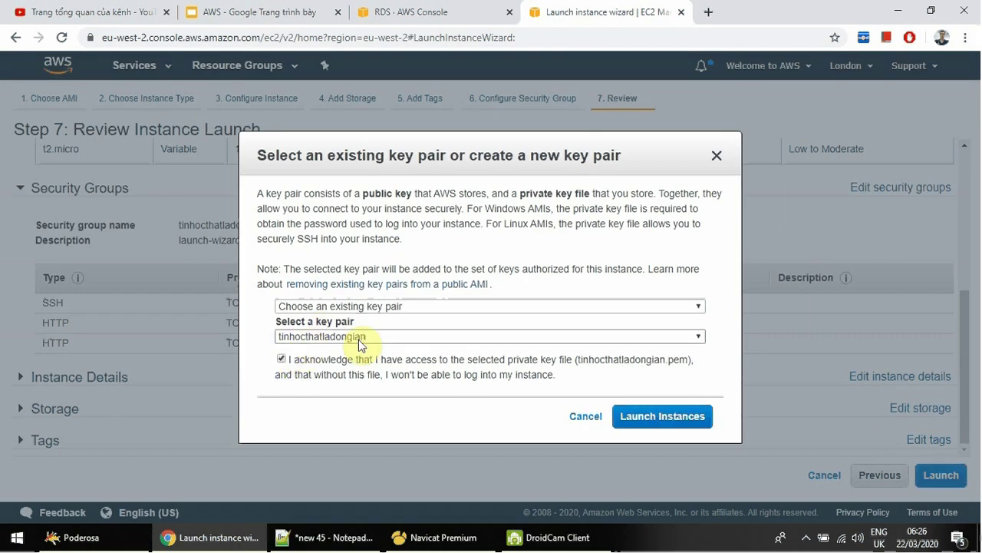
click(677, 417)
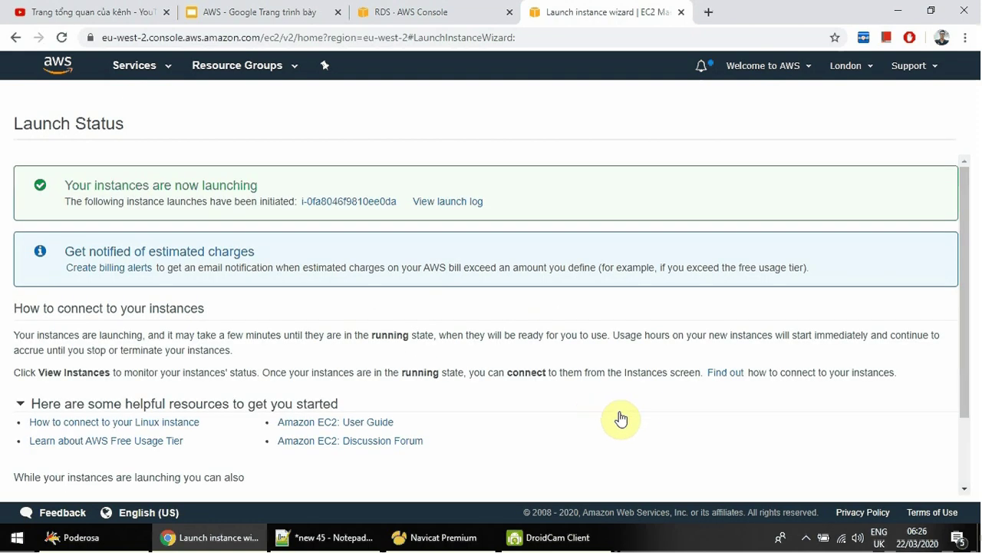
click(563, 538)
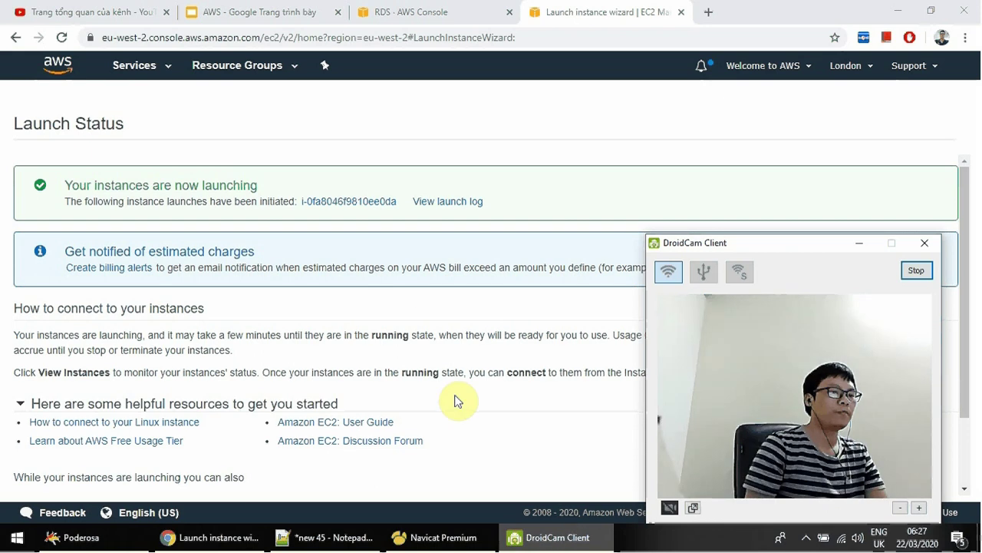
click(380, 240)
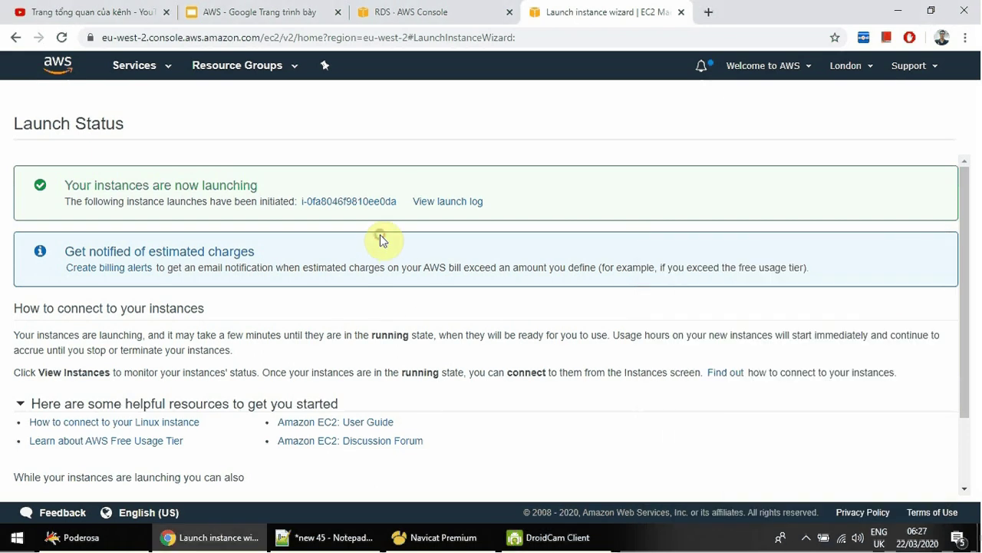
View the new pending instance, then open the tinhocthatladongian database details in RDS.
click(346, 203)
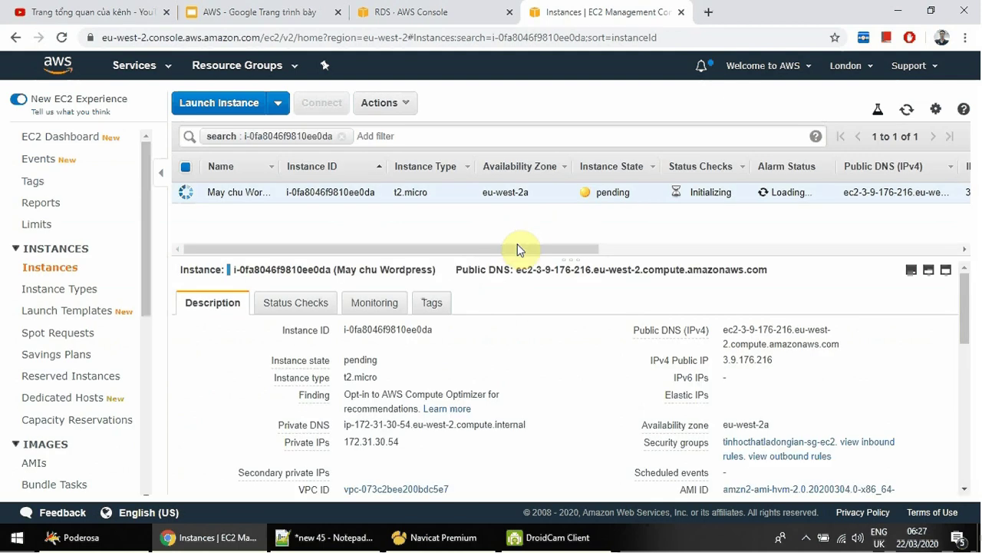
click(423, 13)
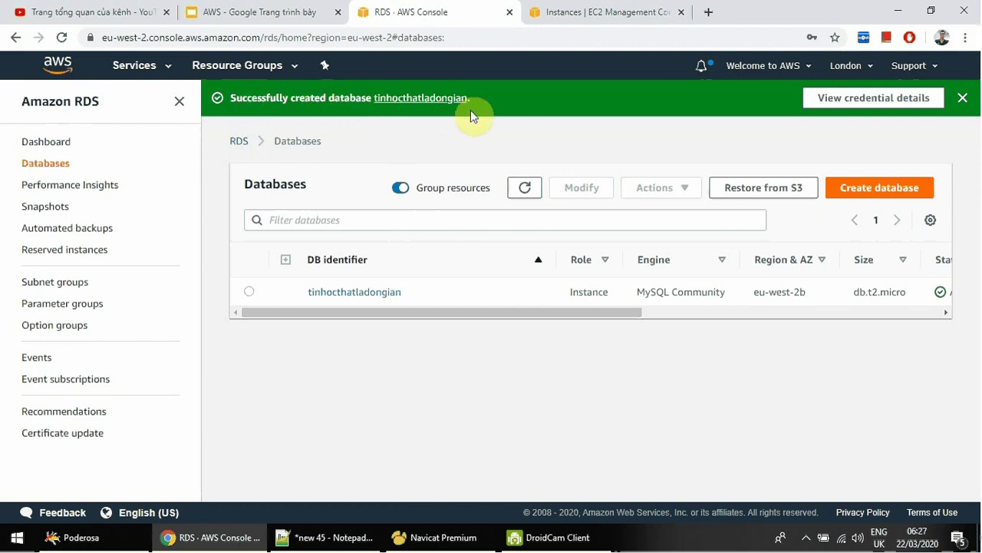
click(249, 294)
click(328, 295)
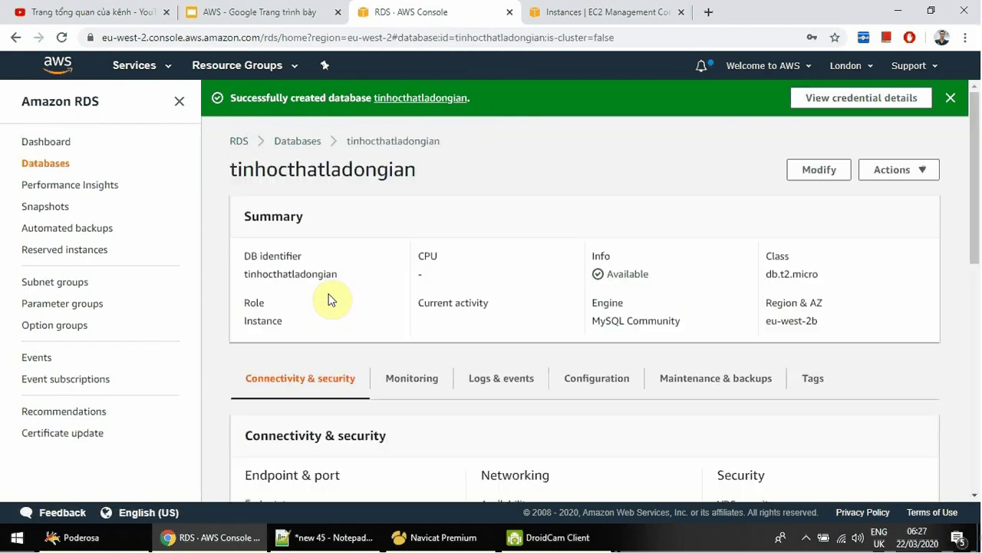
Select the tinhocthatladongian endpoint address under Connectivity & security for copying.
scroll(343, 295, down, 4)
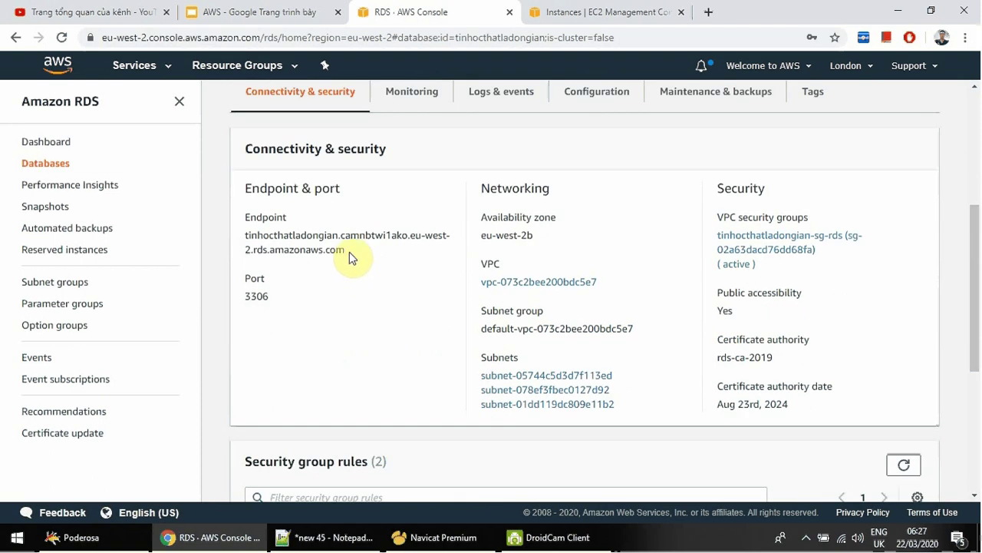
drag(348, 252, 330, 252)
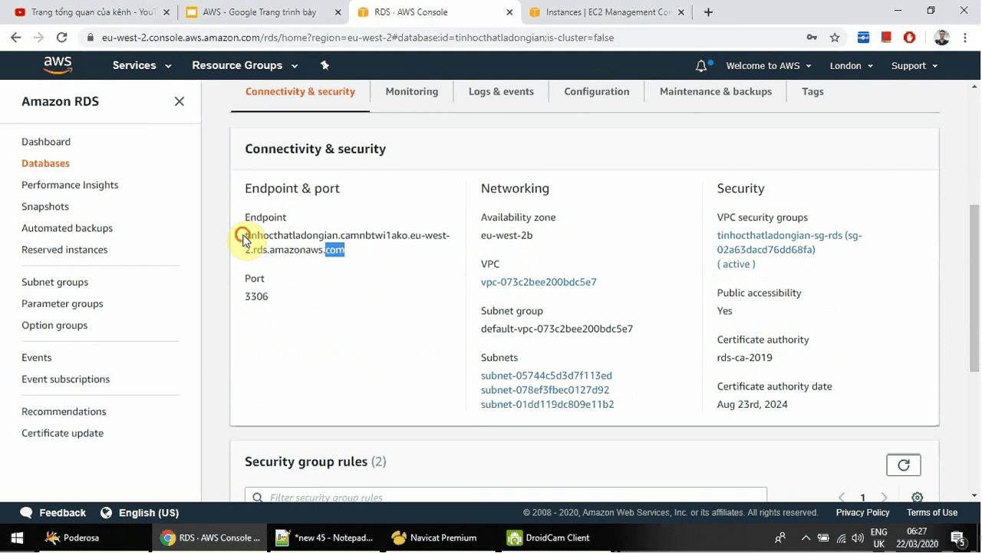
drag(243, 240, 358, 259)
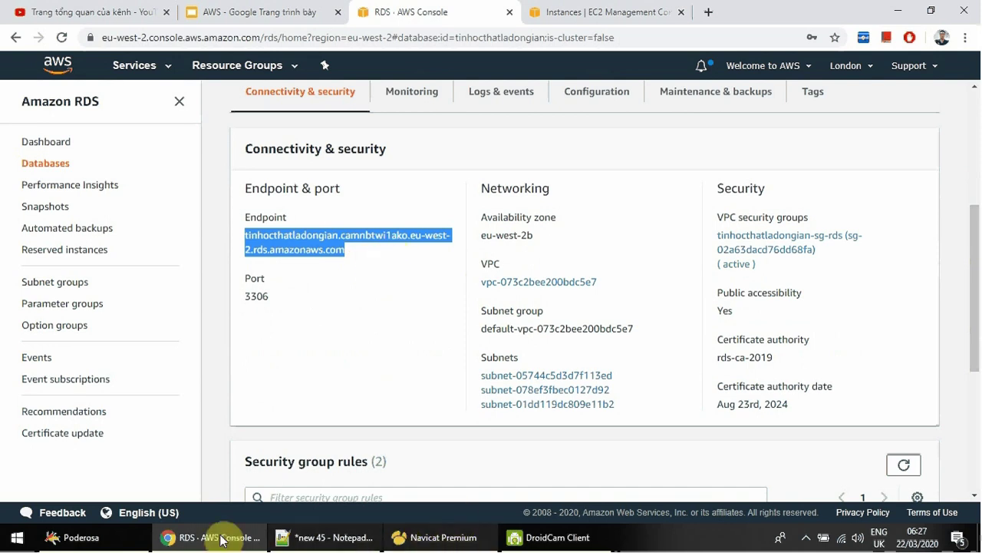
Start a new Navicat MySQL connection named tinhocthatladongian with the RDS endpoint as host.
click(438, 539)
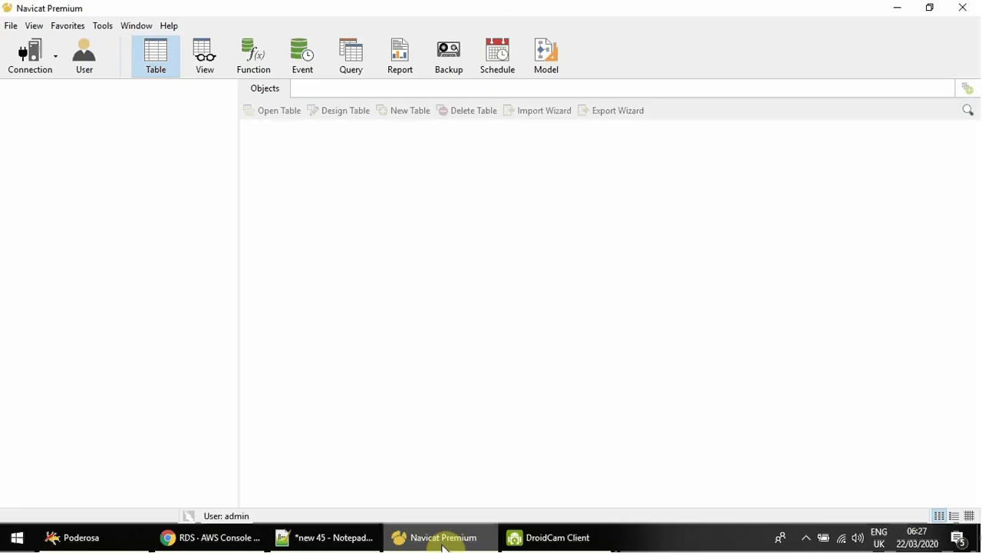
click(45, 65)
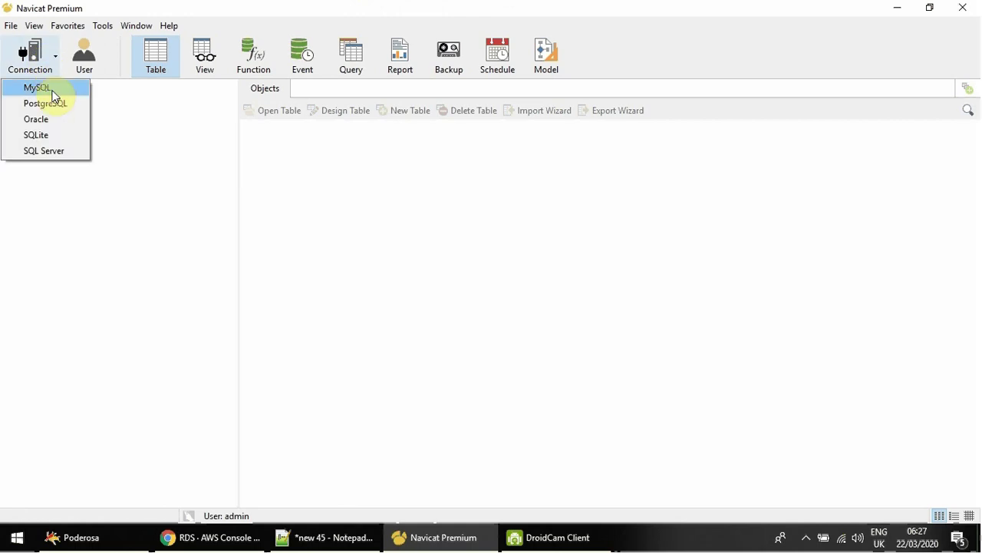
click(53, 92)
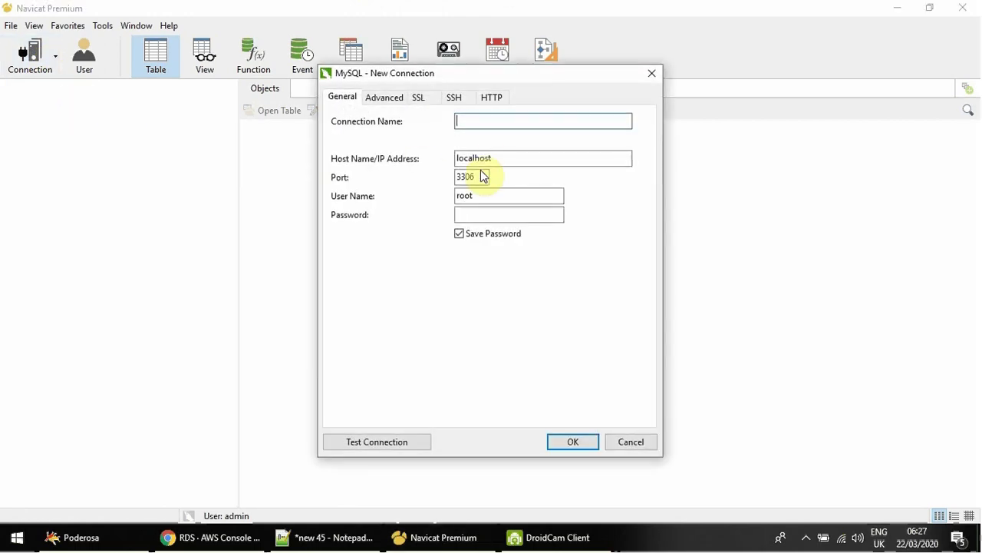
text(tinhocthatladongian)
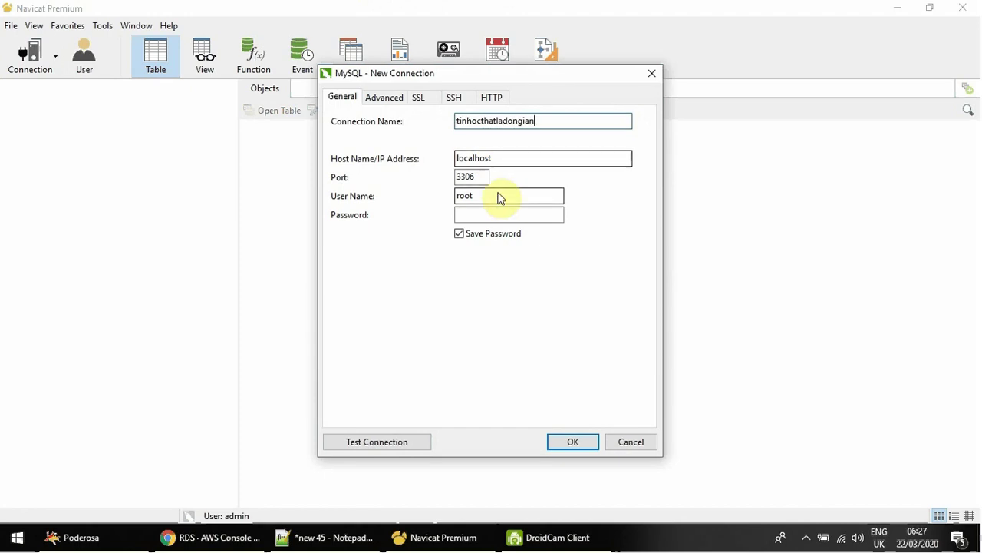
drag(500, 158, 373, 162)
key(ctrl+v)
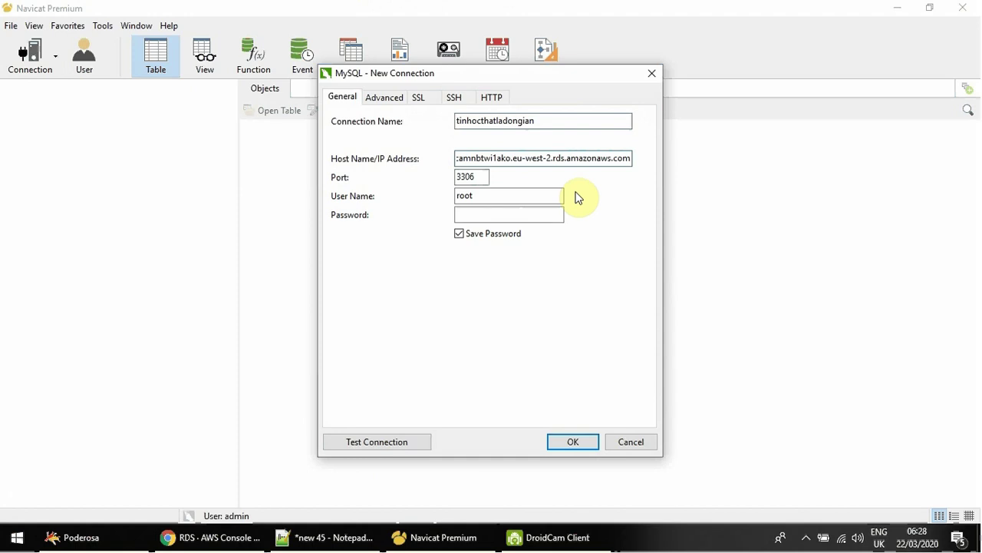
key(Home)
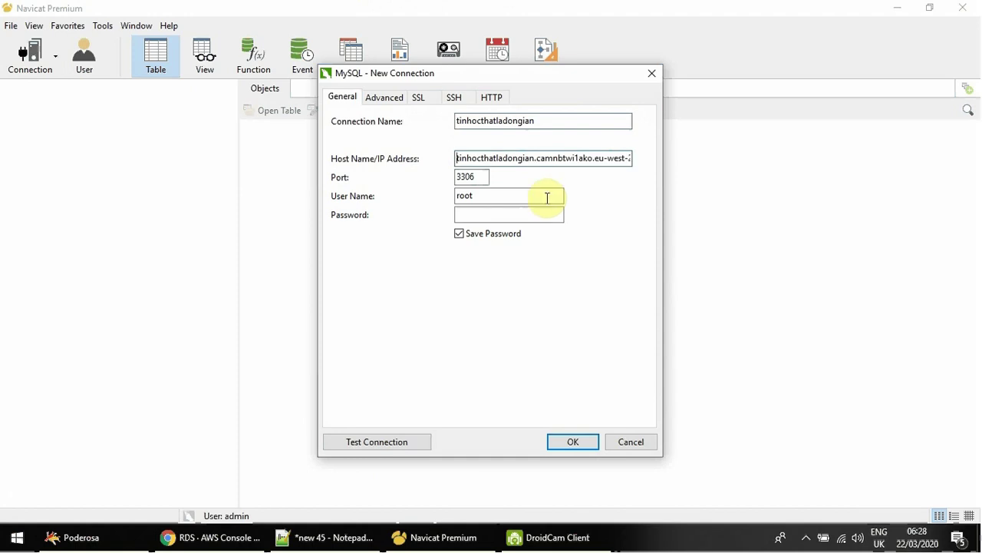
Set user admin and the password, test successfully, and save the connection.
drag(511, 195, 359, 188)
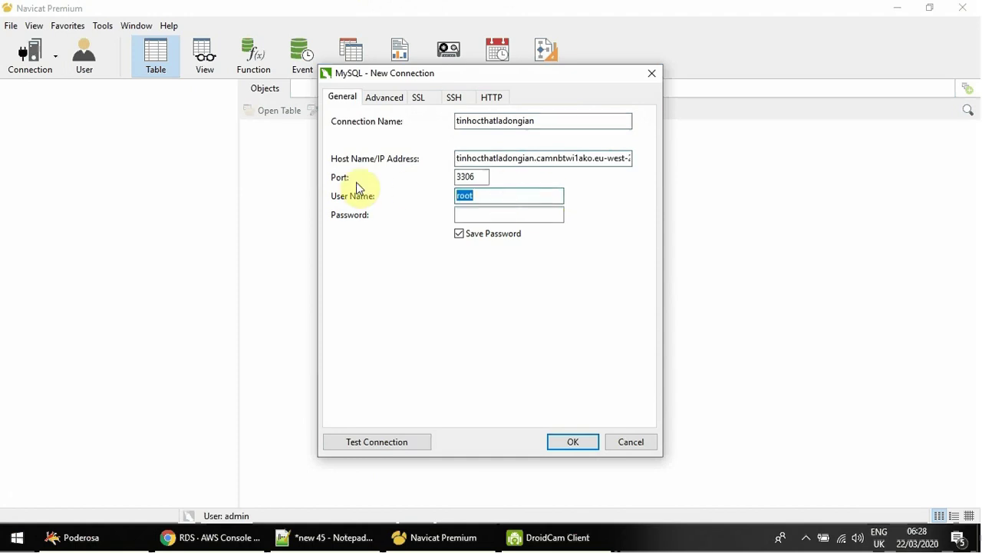
text(admin)
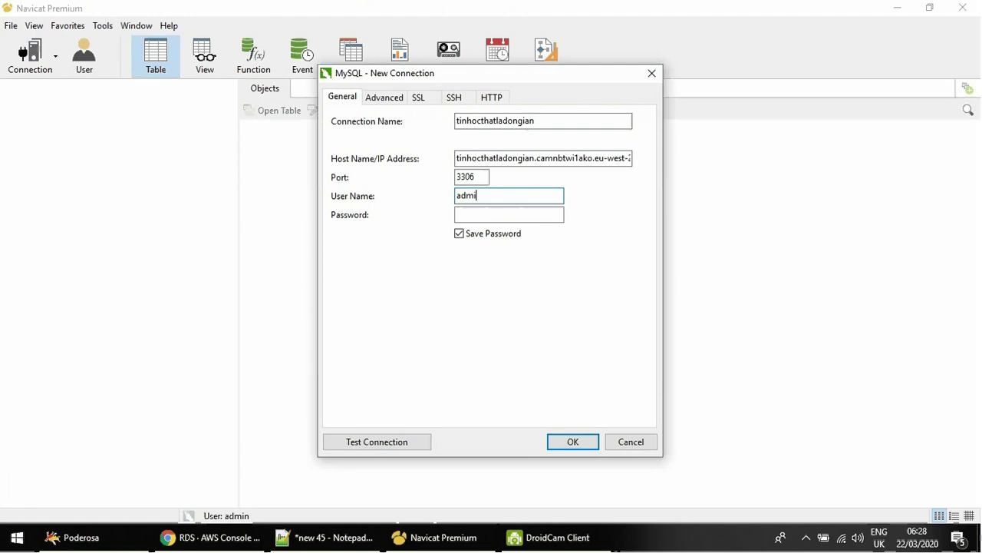
key(Tab)
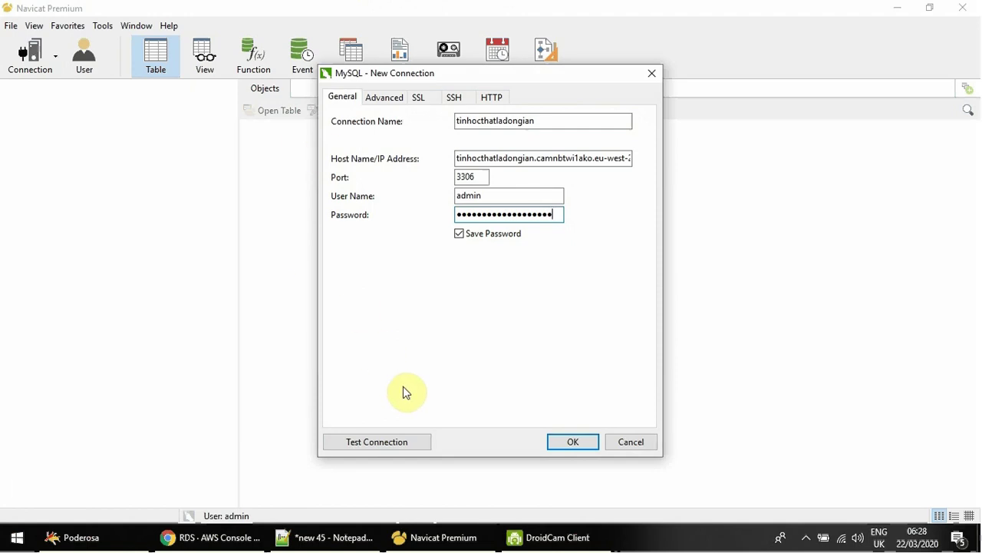
click(408, 442)
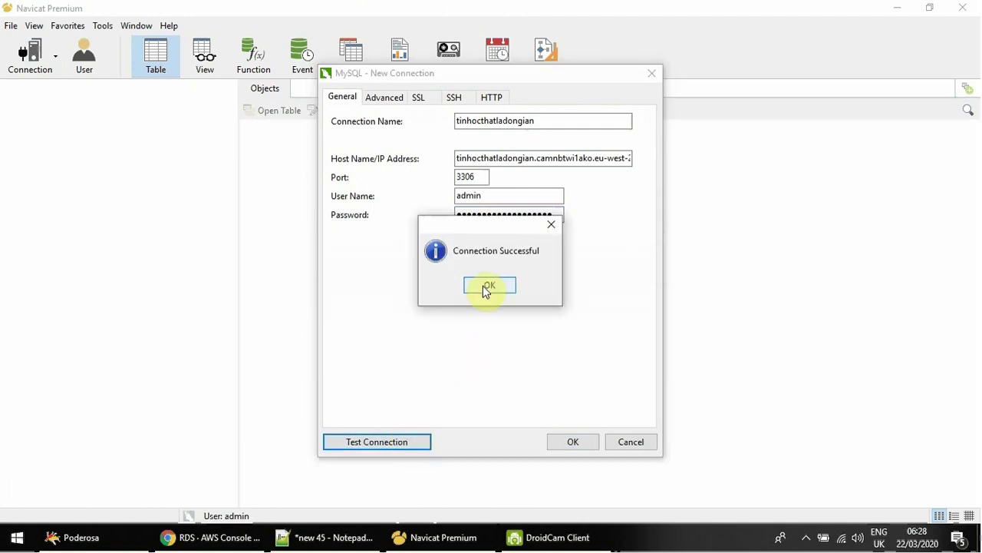
click(483, 287)
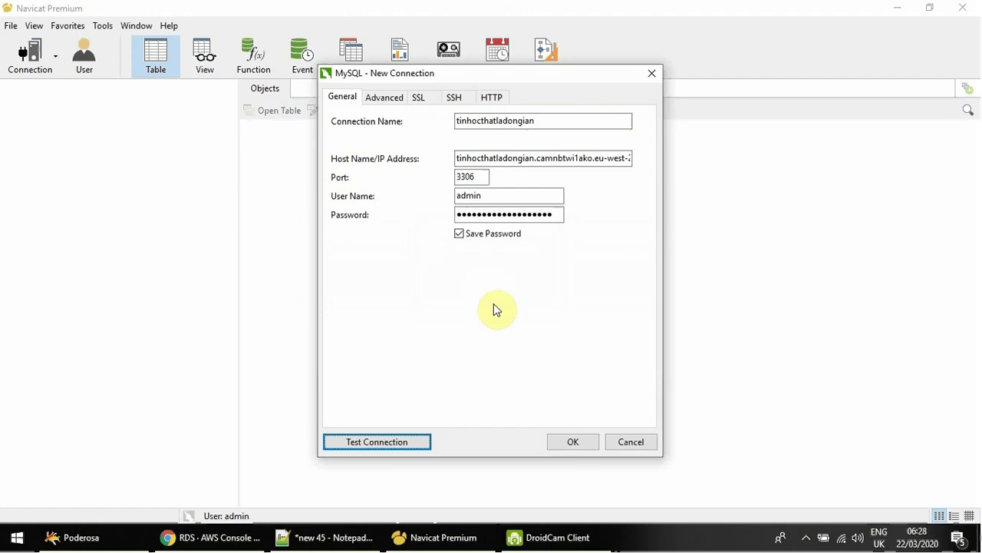
click(580, 440)
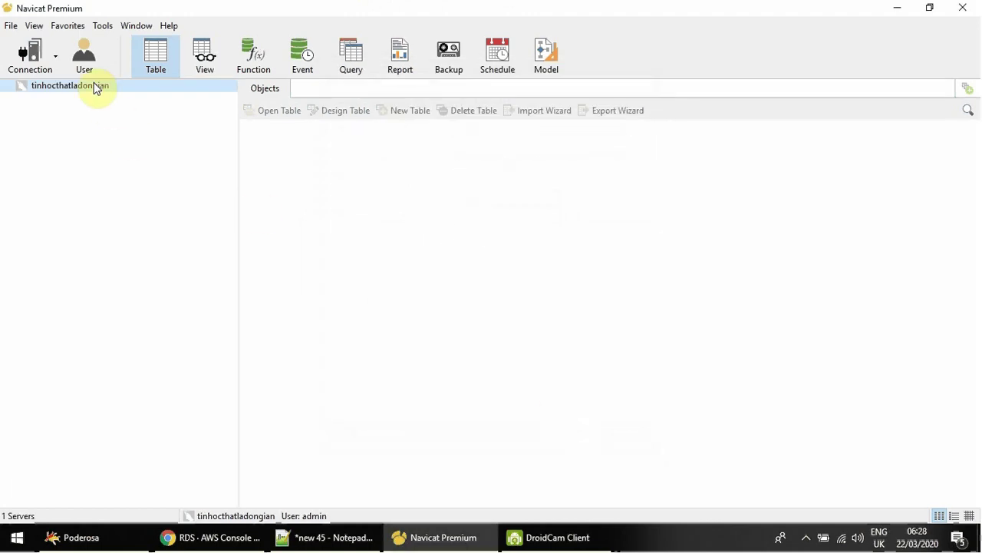
Browse the tinhocthatladongian database and its tables, then close the connection.
double_click(96, 87)
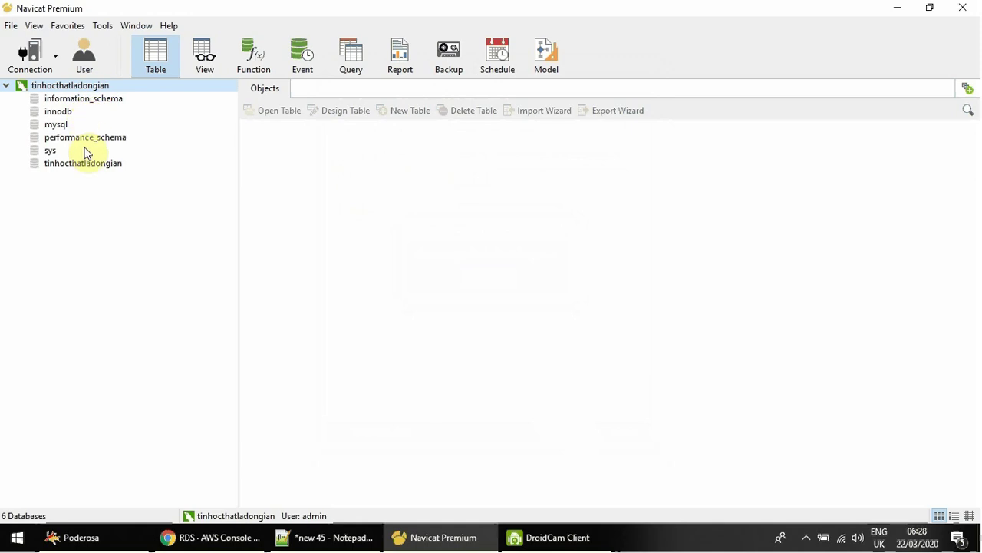
click(106, 166)
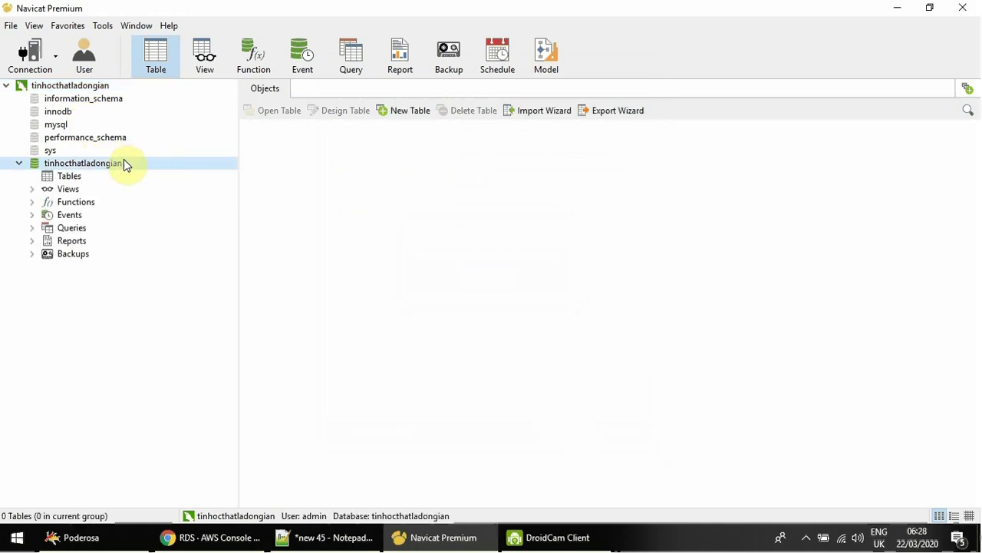
click(73, 176)
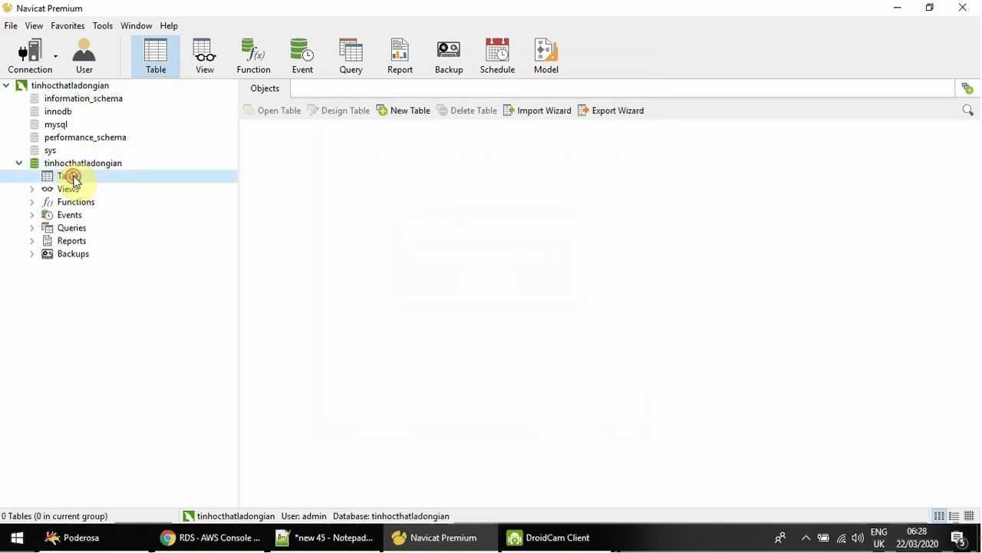
click(80, 163)
right_click(89, 89)
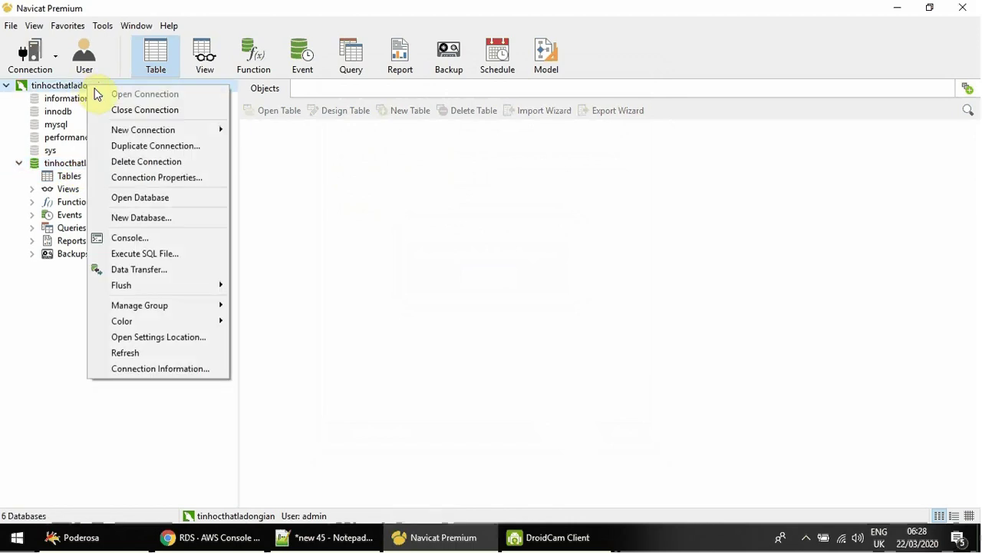
click(145, 111)
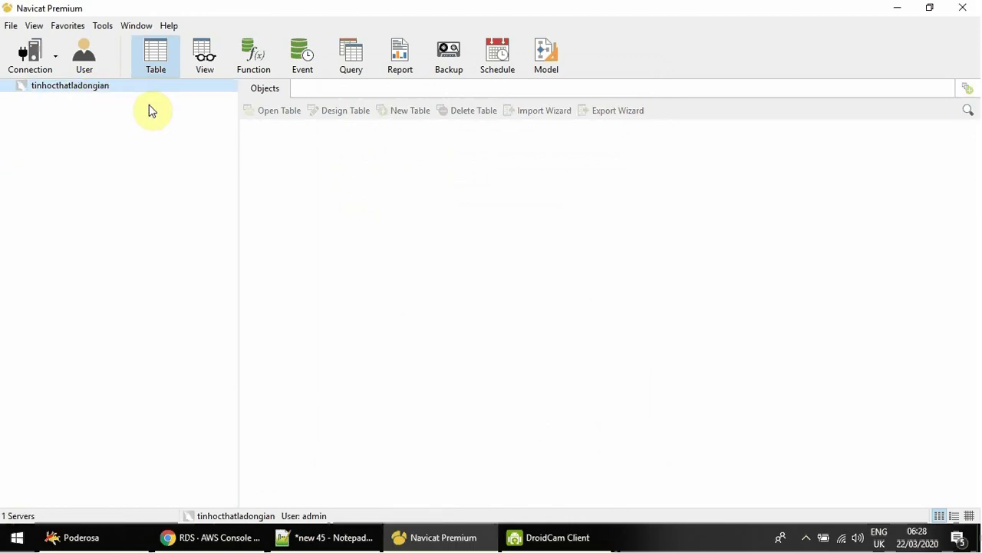
click(247, 535)
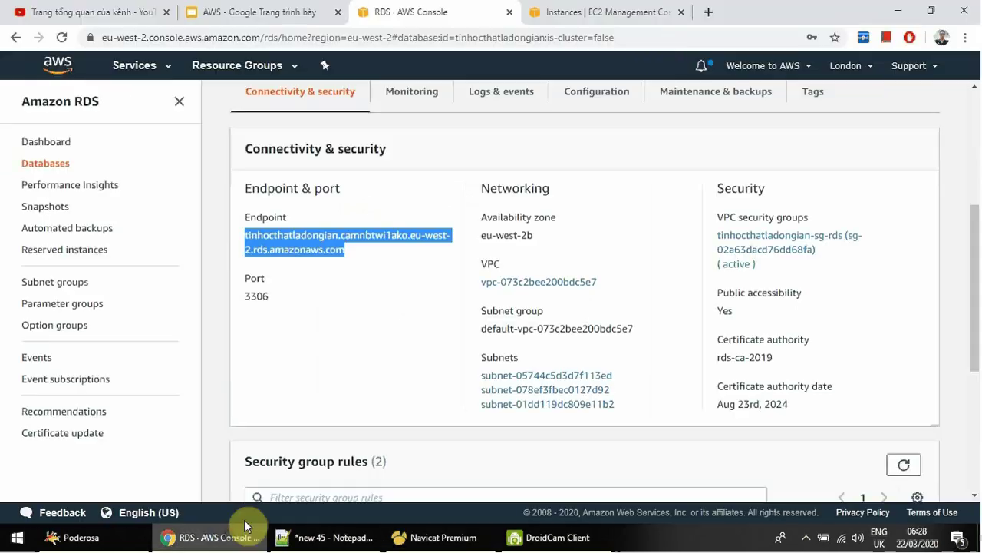
Copy the EC2 instance's public IP 3.9.176.216 and load it in a new browser tab.
click(606, 14)
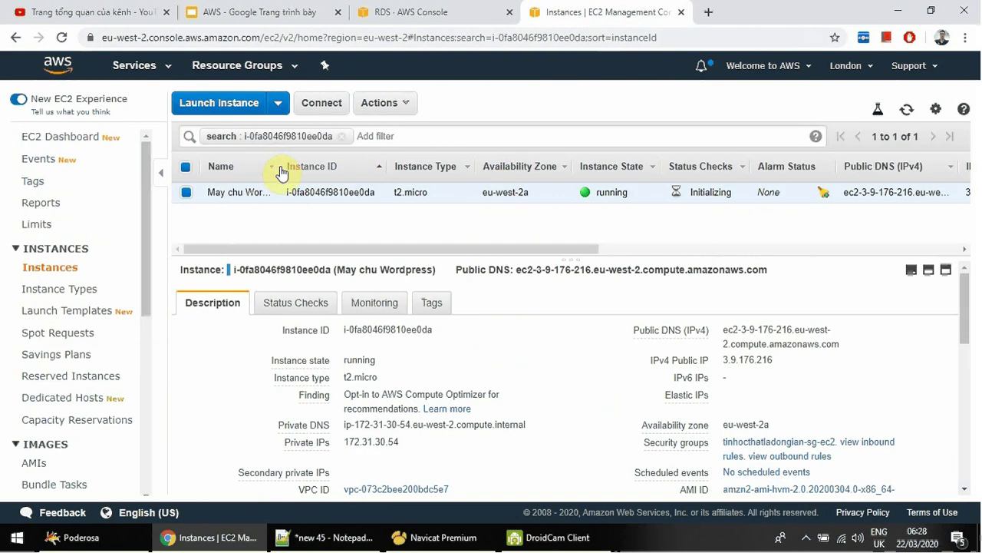
drag(281, 166, 322, 168)
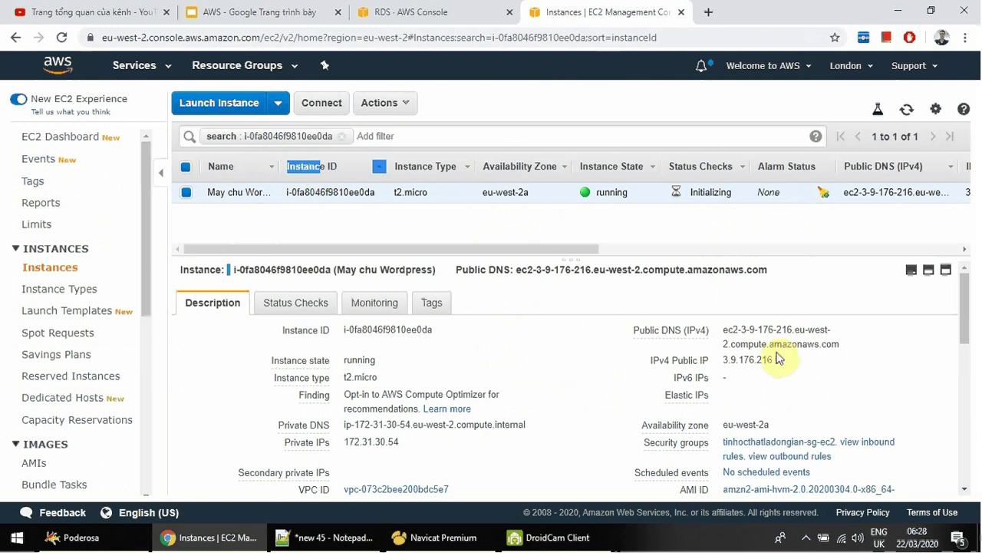
click(741, 361)
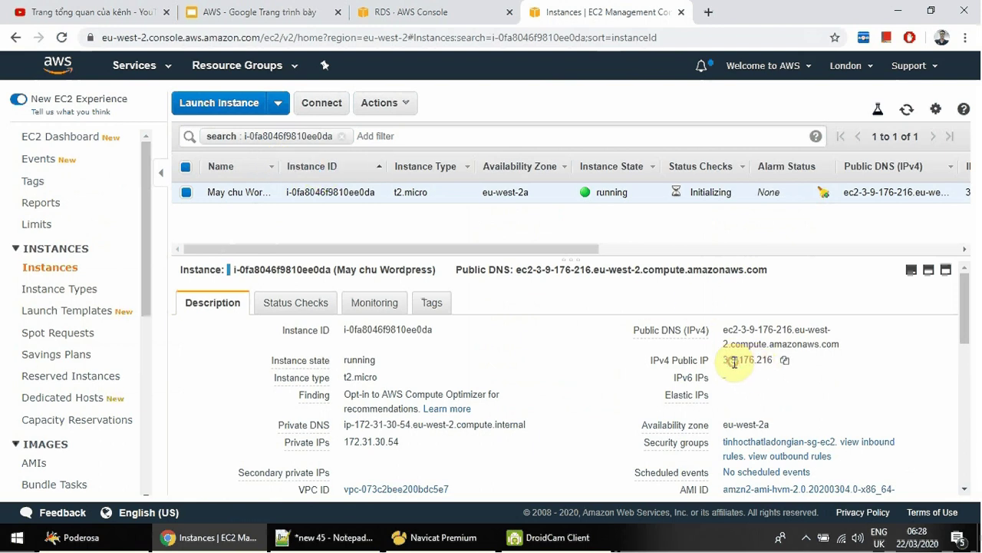
click(785, 361)
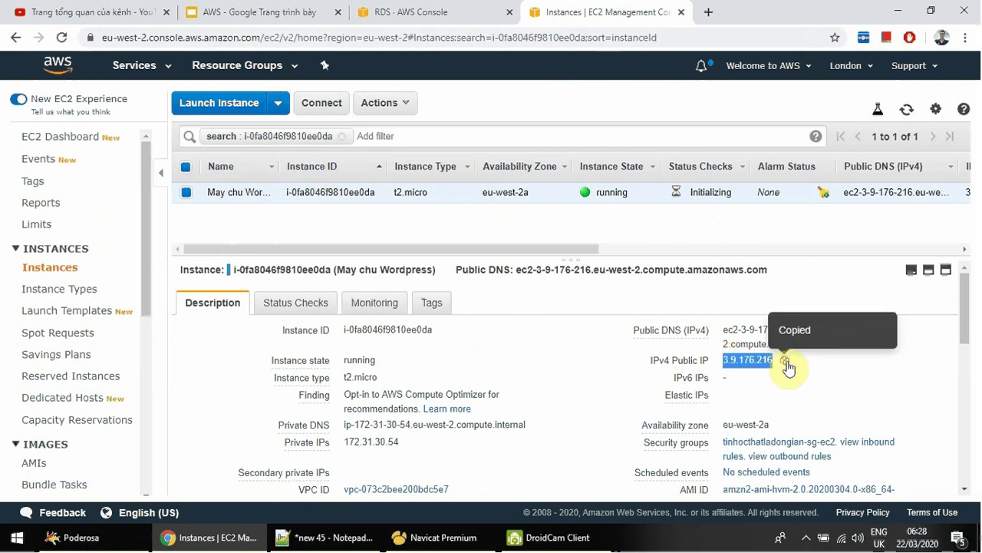
click(709, 14)
key(ctrl+v)
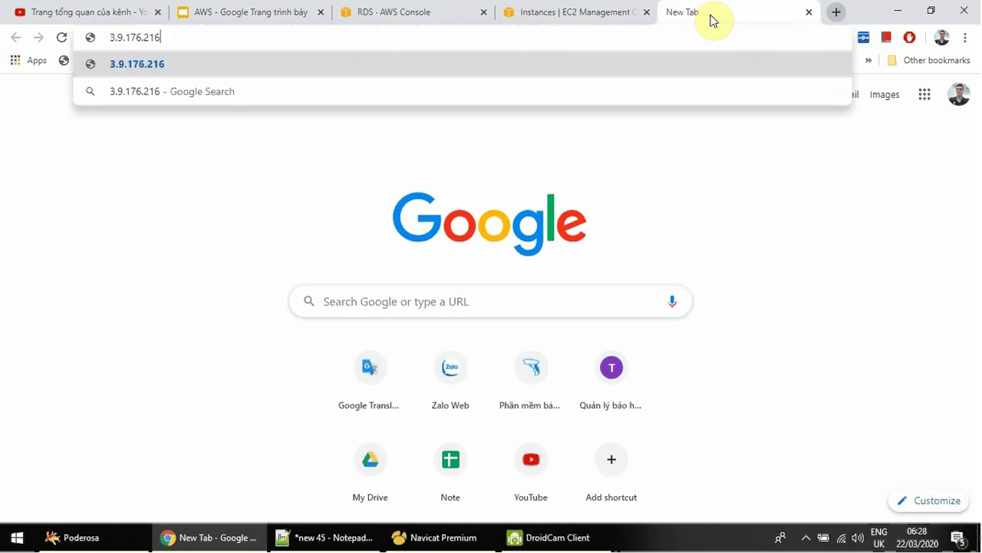
key(Return)
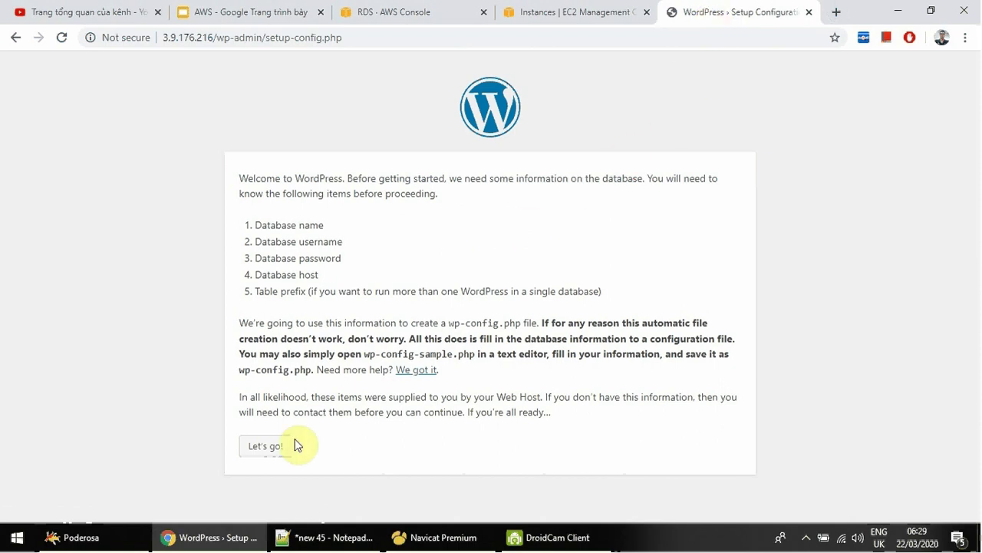
Begin WordPress setup, entering database name tinhocthatladongian, username admin and the database password.
click(268, 446)
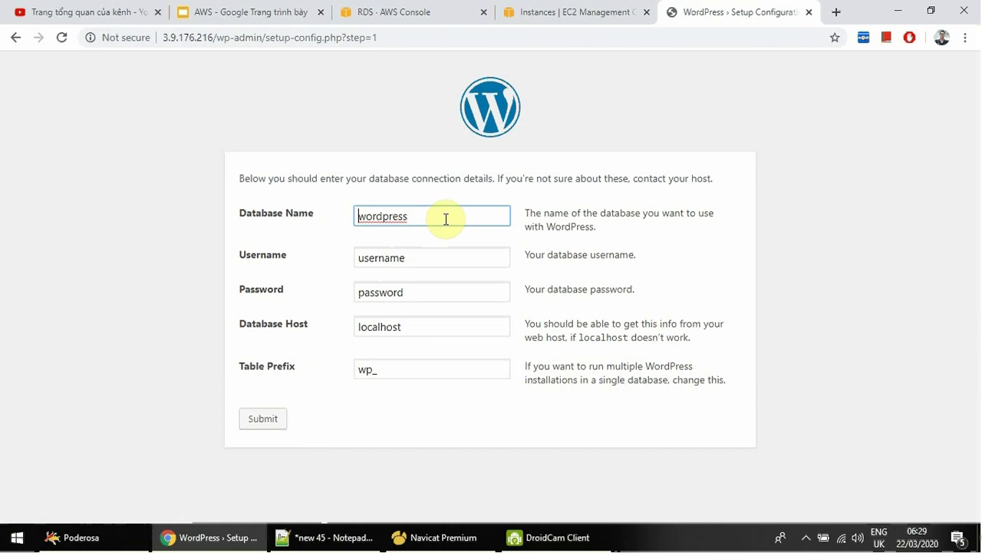
double_click(446, 217)
text(tinhocthatladongian)
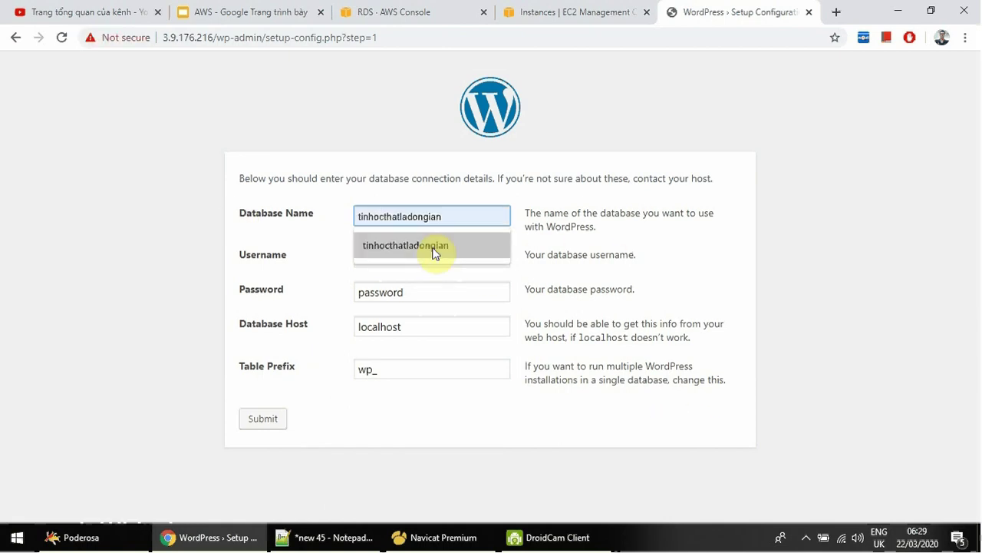
click(435, 247)
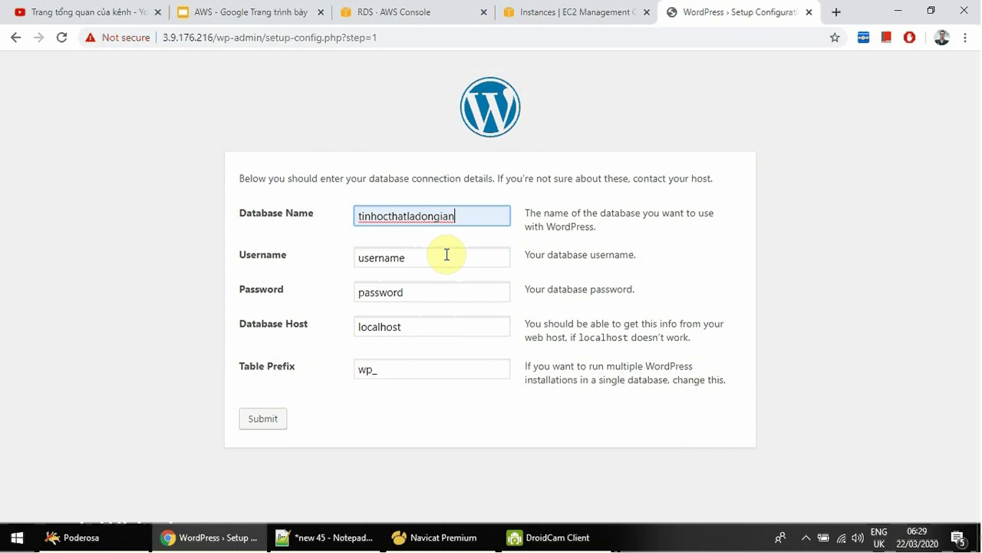
key(Tab)
text(admin)
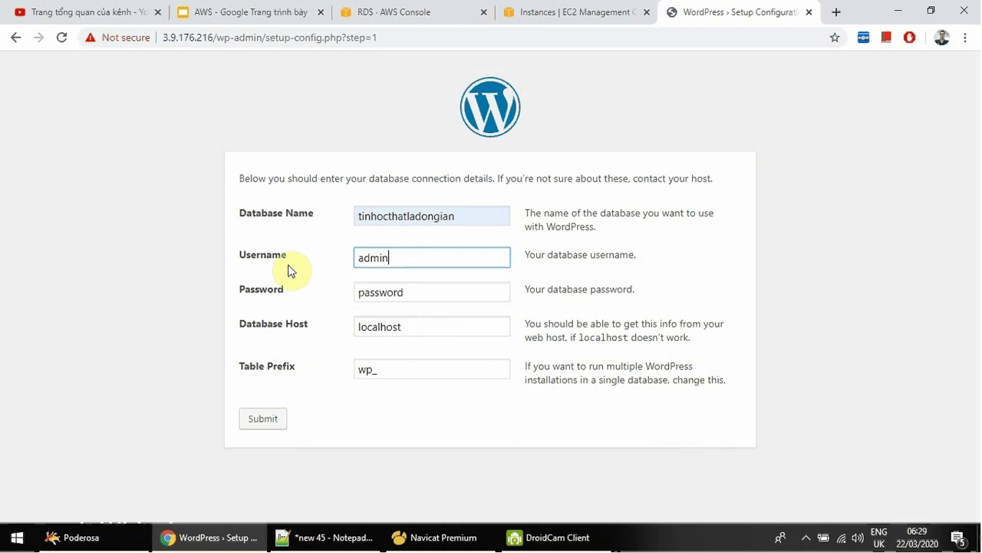
key(Tab)
click(432, 211)
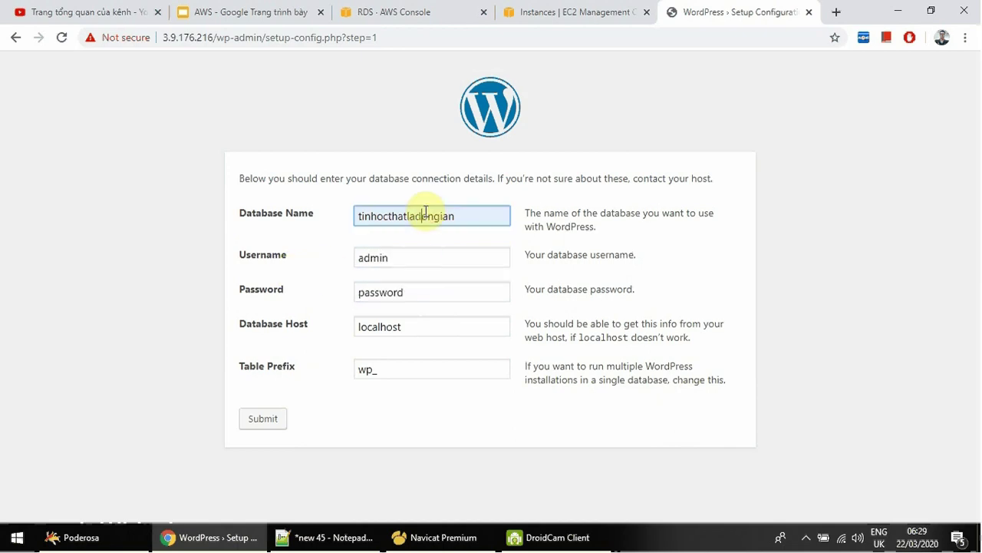
double_click(433, 212)
double_click(376, 296)
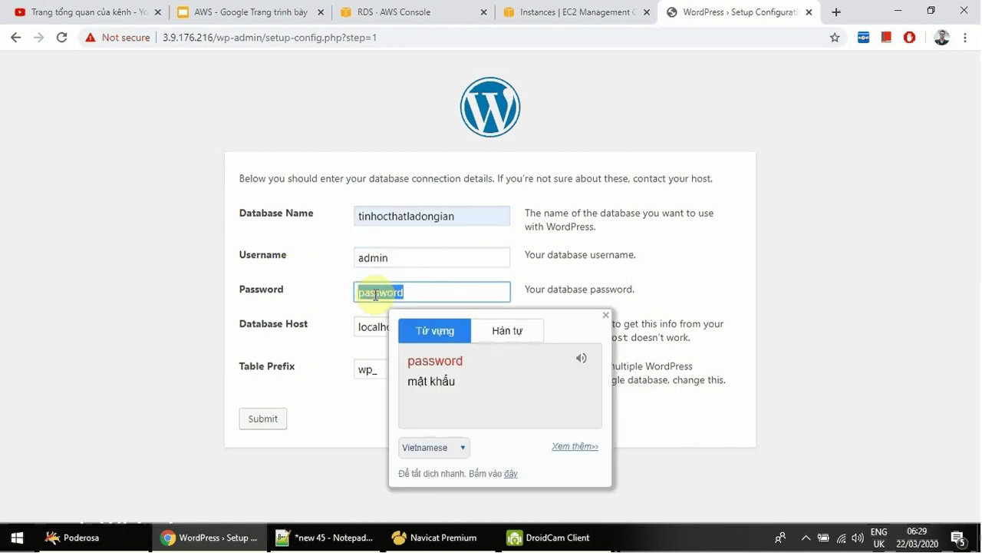
key(ctrl+v)
click(314, 306)
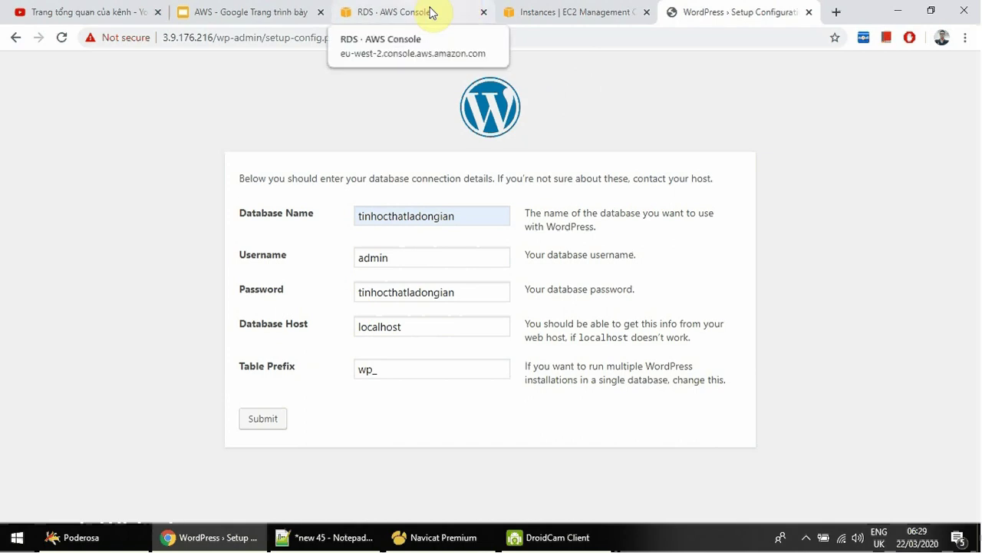
Replace localhost with the copied RDS endpoint as Database Host and submit the form.
click(559, 15)
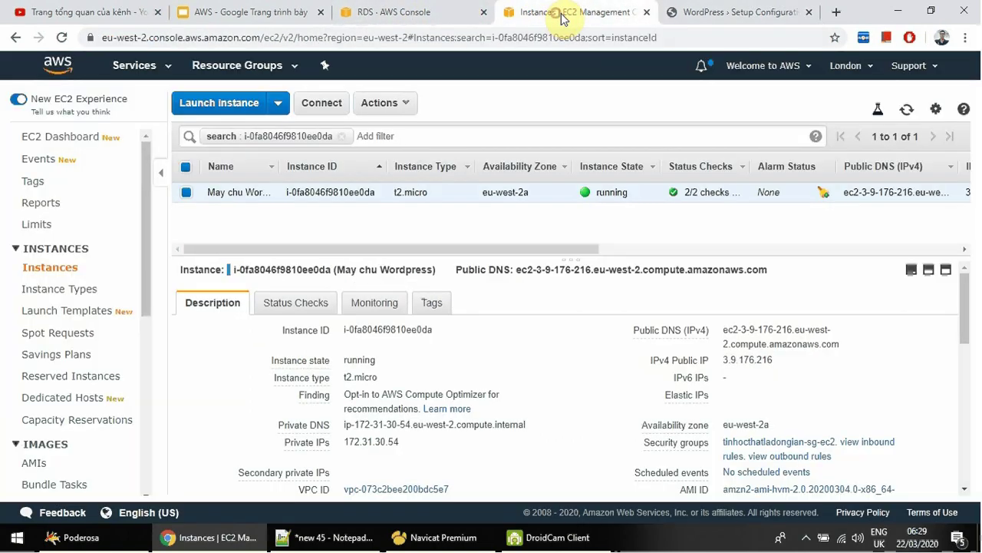
click(423, 13)
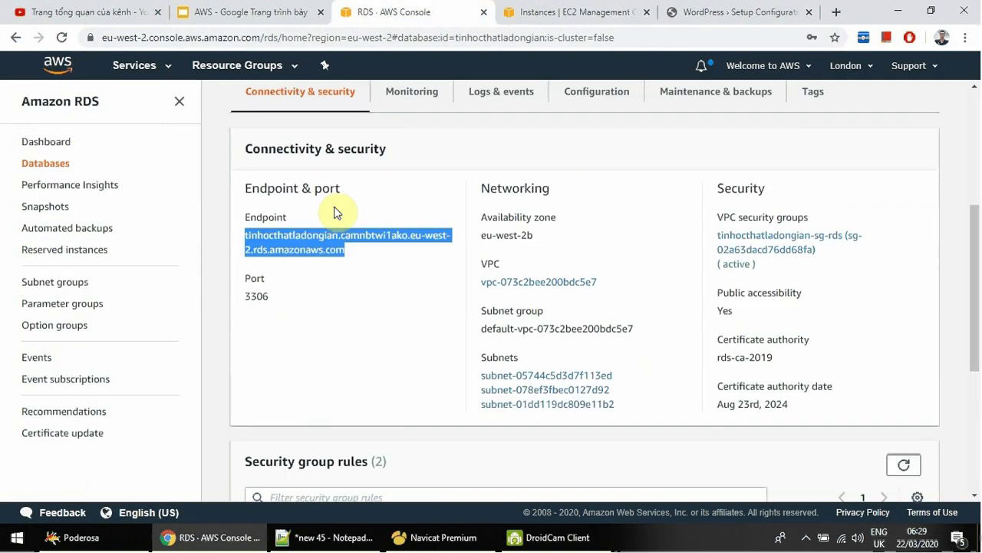
right_click(293, 244)
click(323, 257)
click(735, 12)
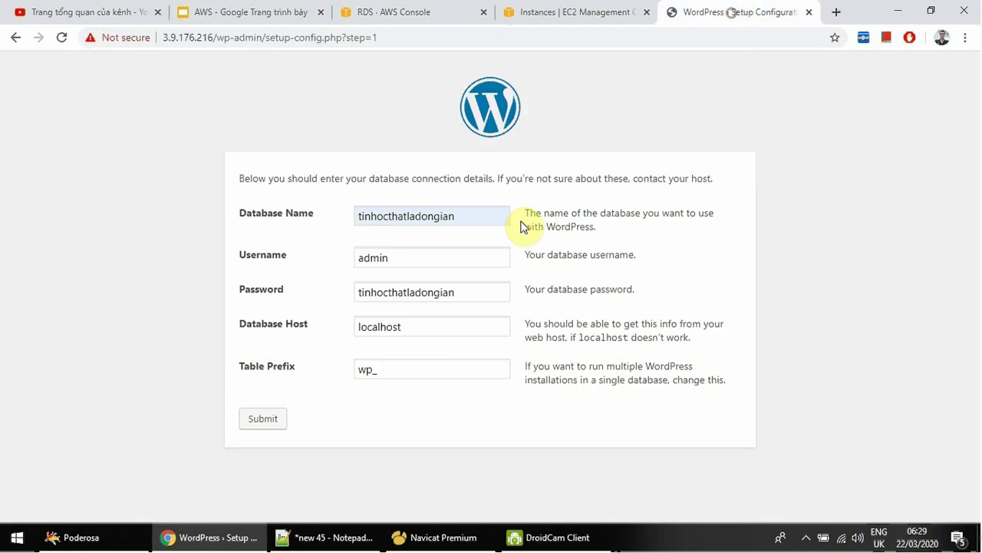
click(401, 16)
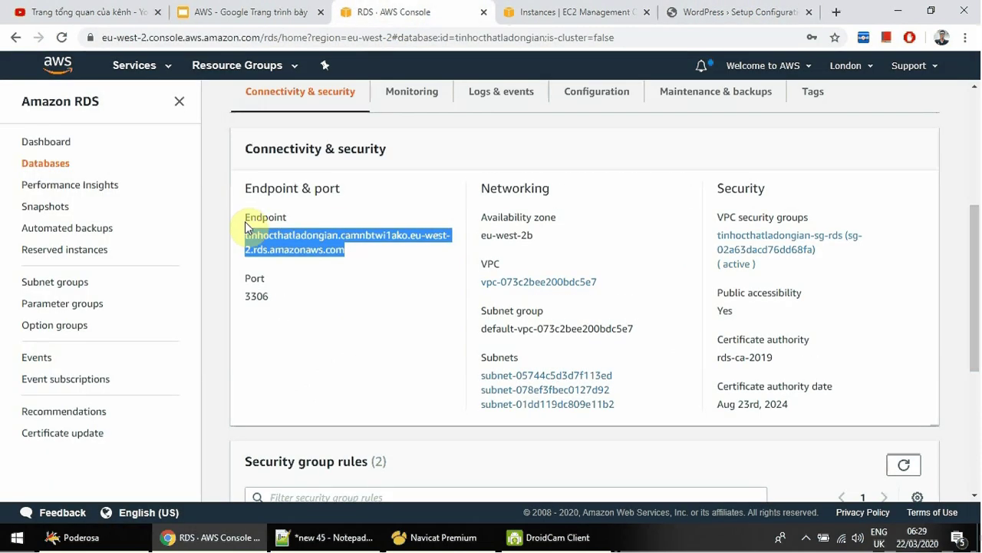
click(739, 12)
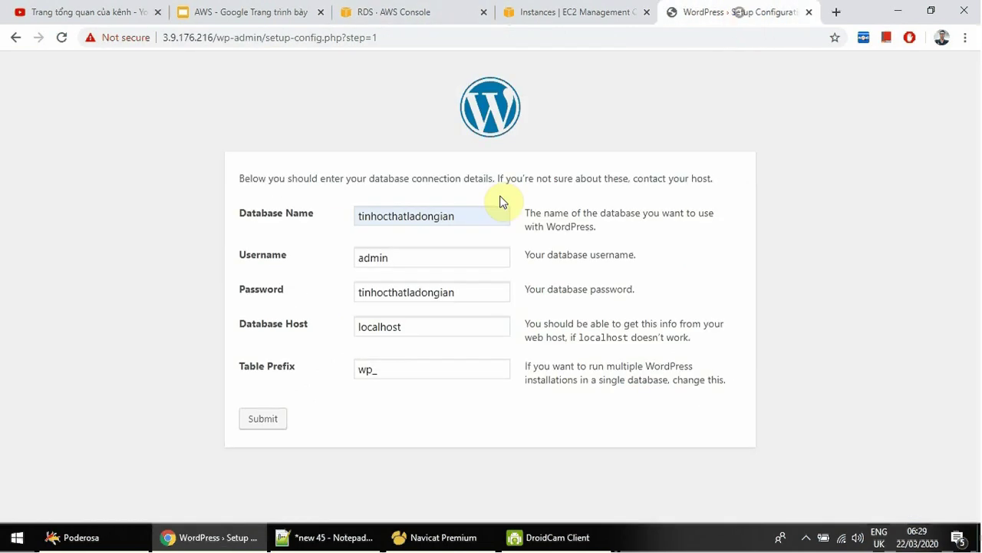
double_click(420, 325)
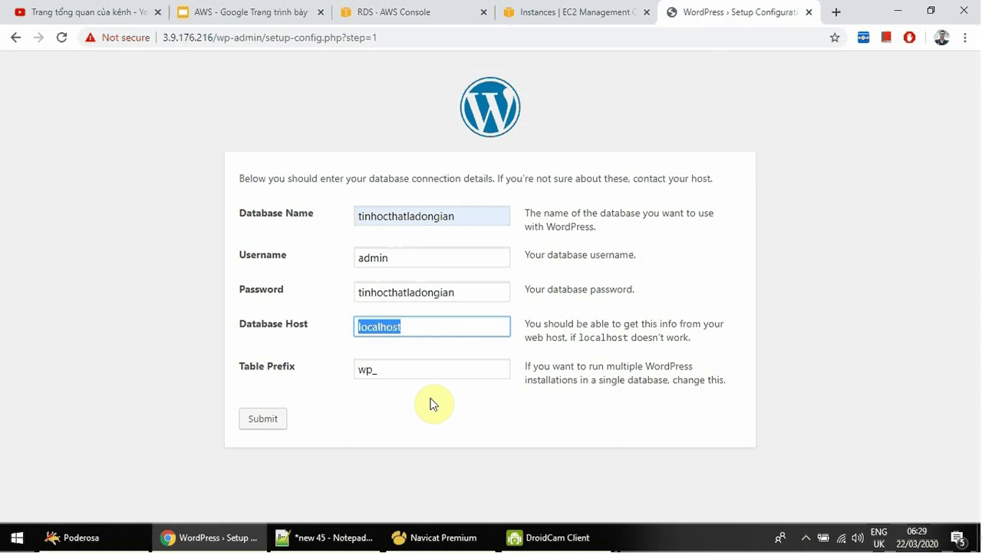
key(ctrl+v)
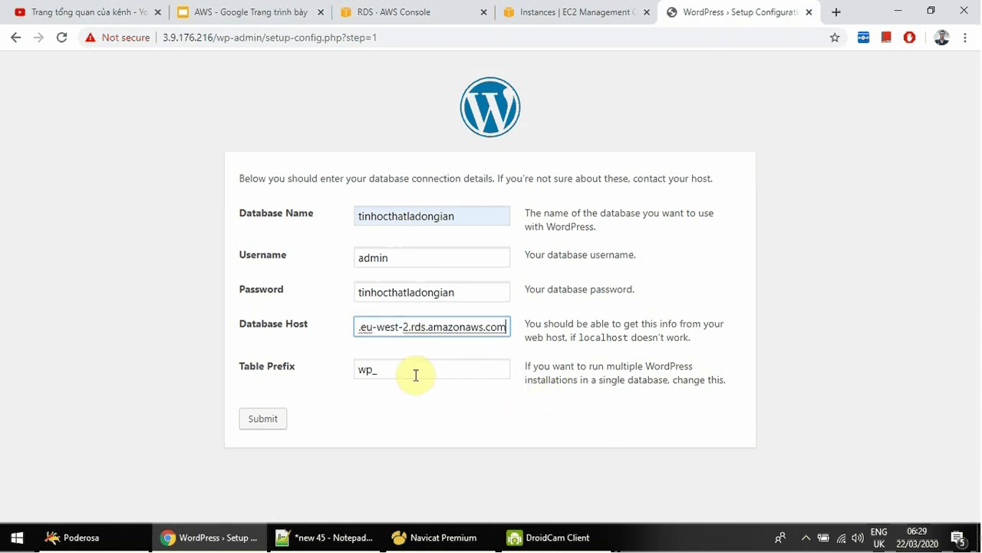
click(415, 375)
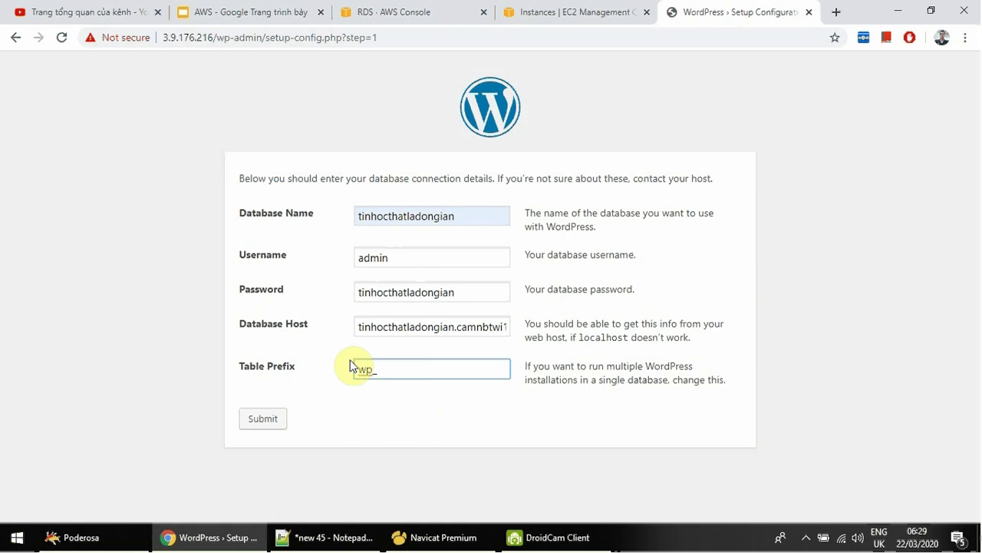
click(277, 424)
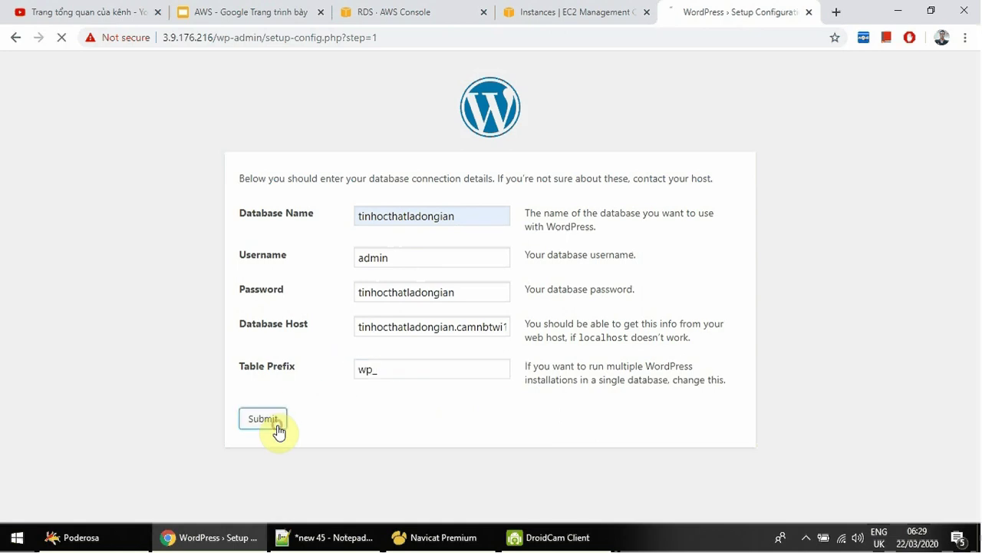
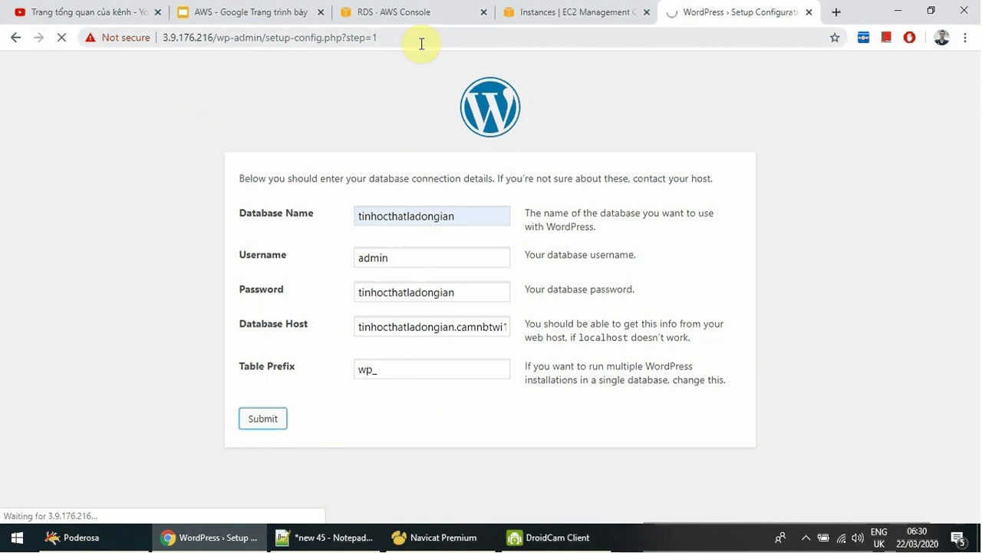
Check the RDS endpoint, then open EC2 Security Groups under Network & Security.
click(403, 12)
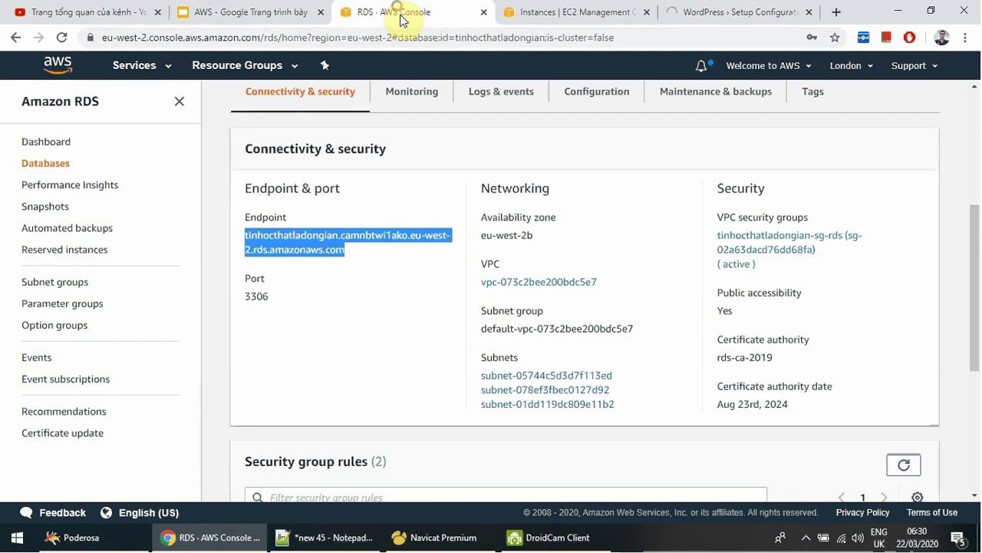
click(562, 15)
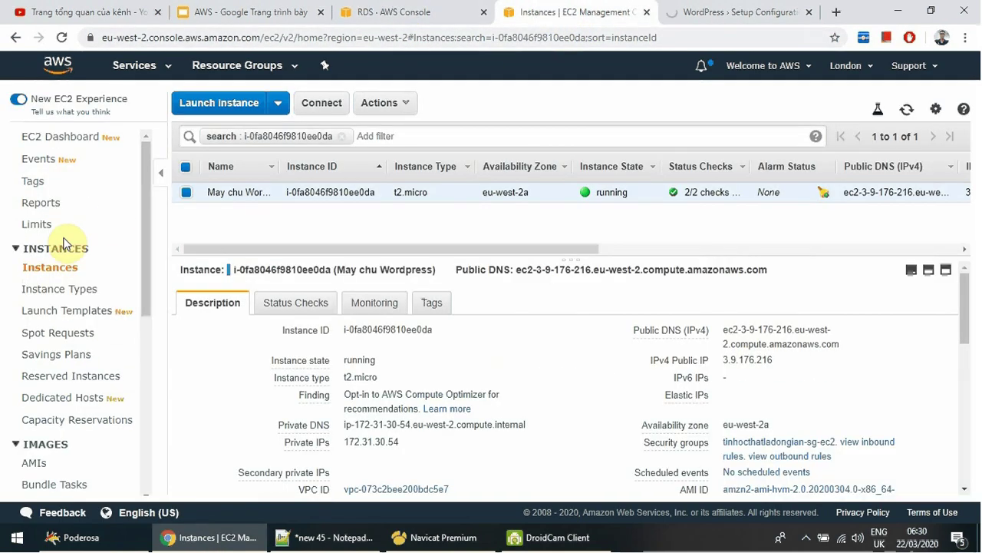
scroll(66, 250, down, 2)
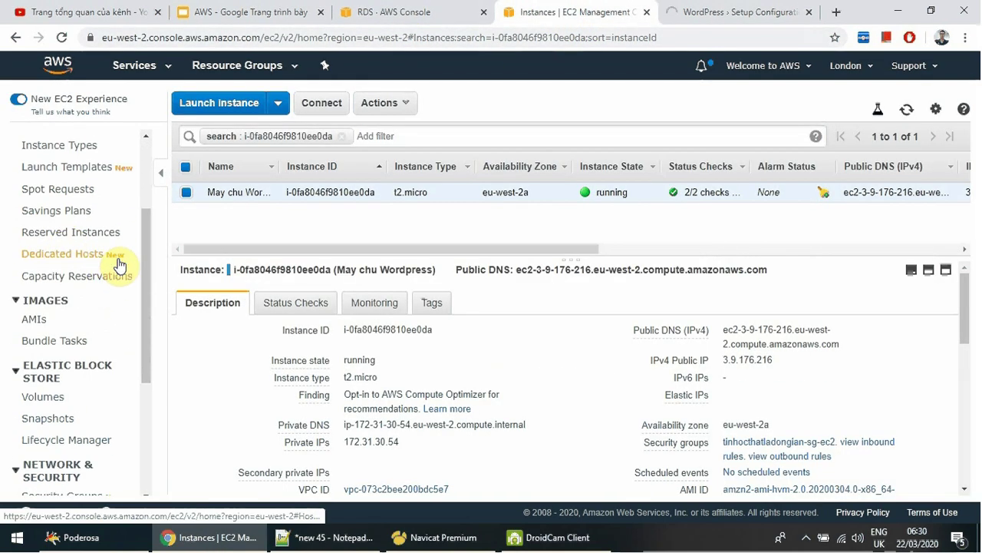
scroll(98, 336, up, 2)
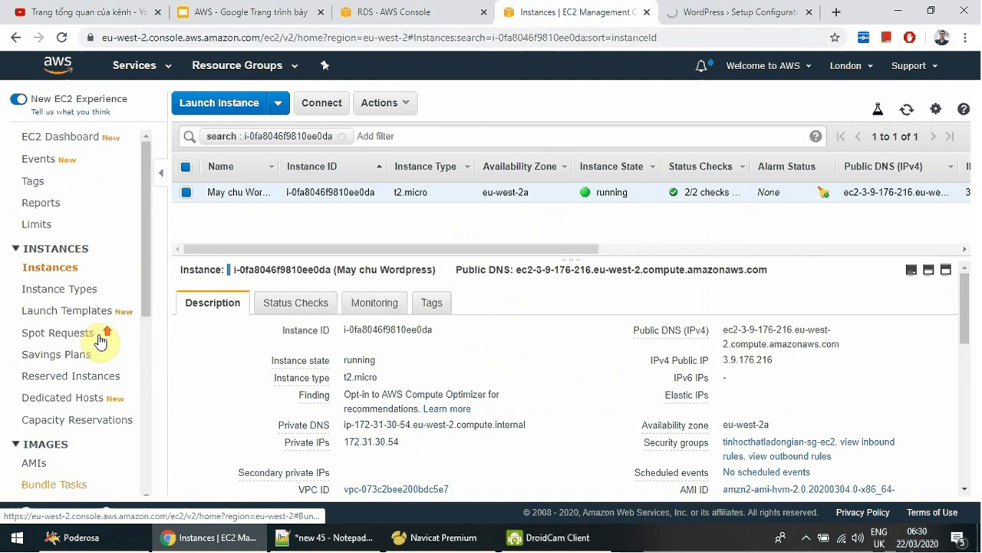
scroll(98, 344, down, 4)
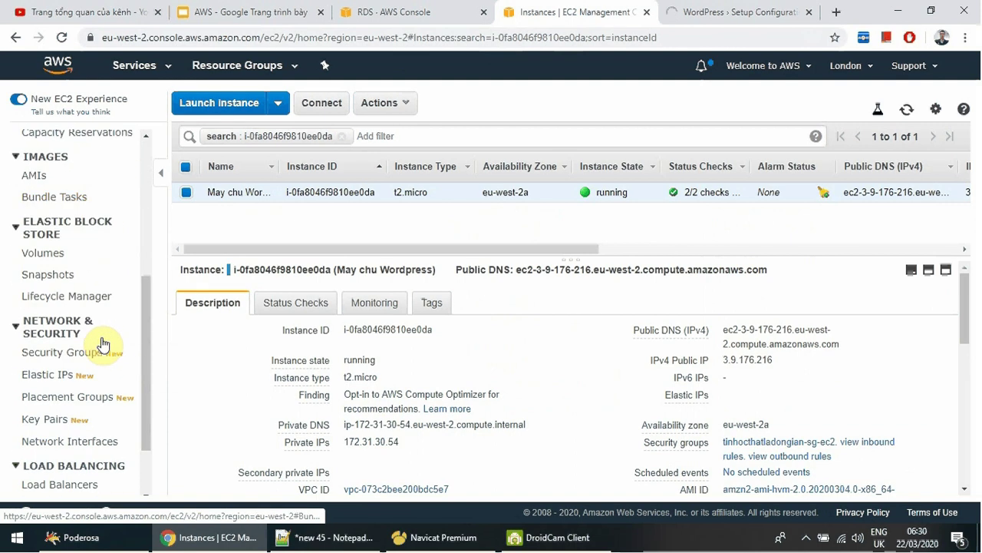
click(88, 354)
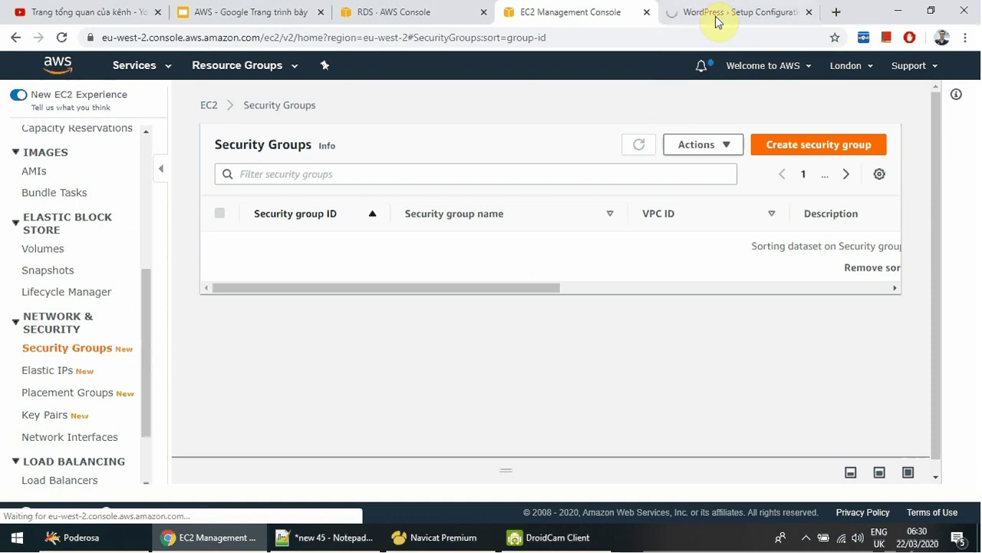
Identify the sg-rds and EC2 security groups, then open tinhocthatladongian-sg-rds via sg-02a63dacd76dd68fa.
click(720, 17)
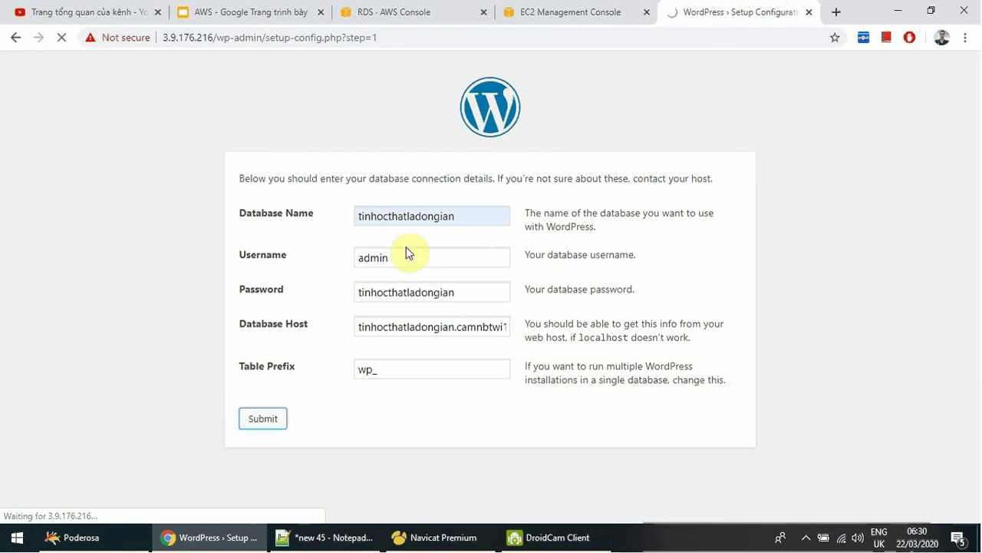
click(581, 15)
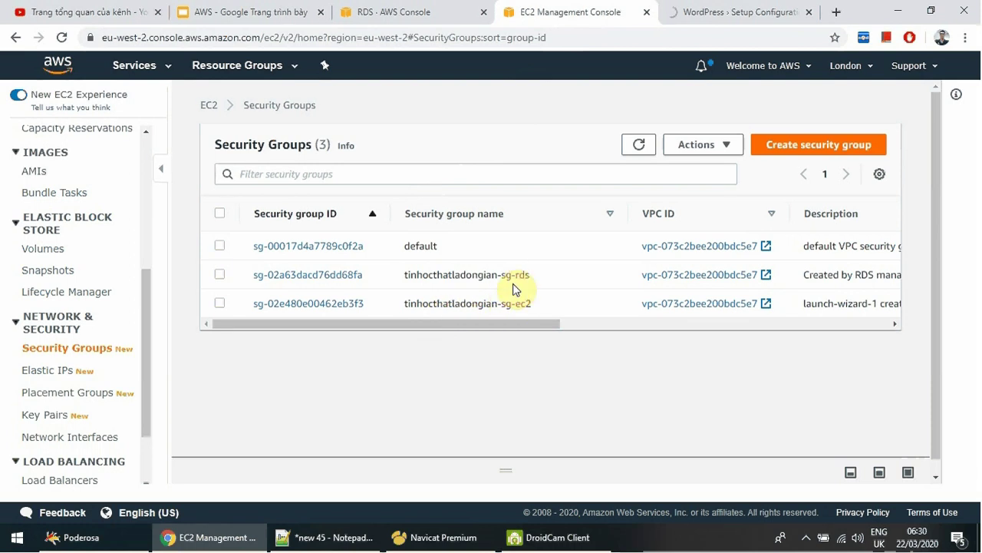
drag(504, 274, 534, 278)
click(534, 278)
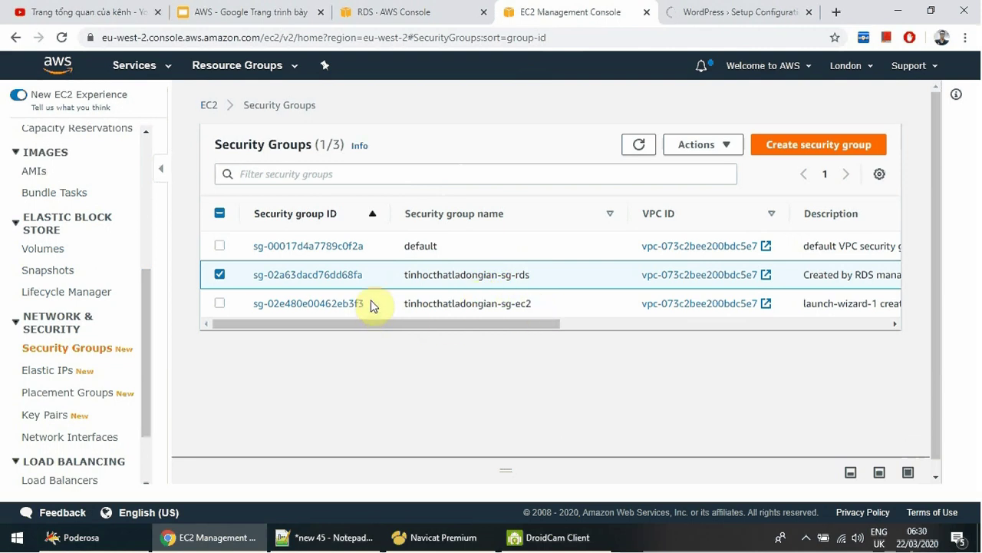
drag(366, 305, 254, 305)
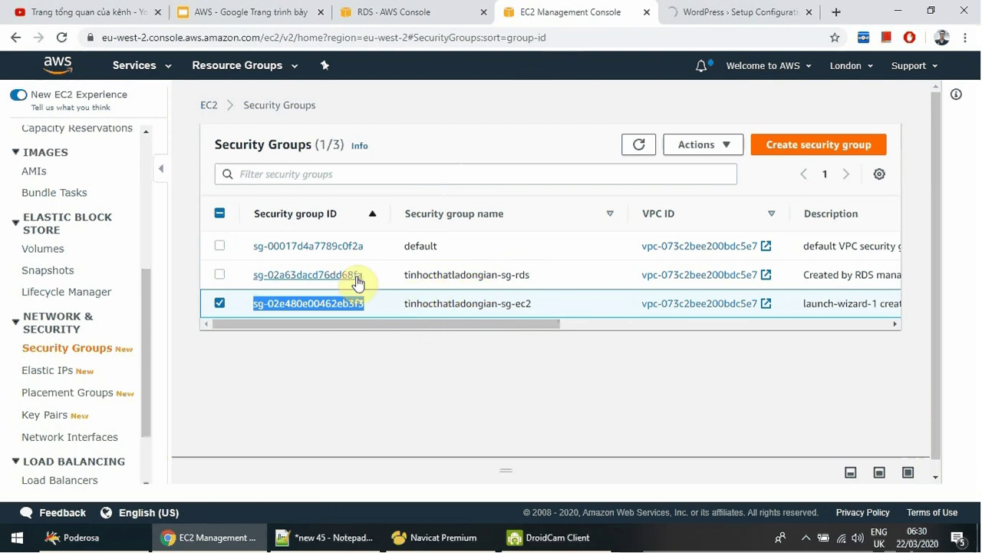
click(220, 302)
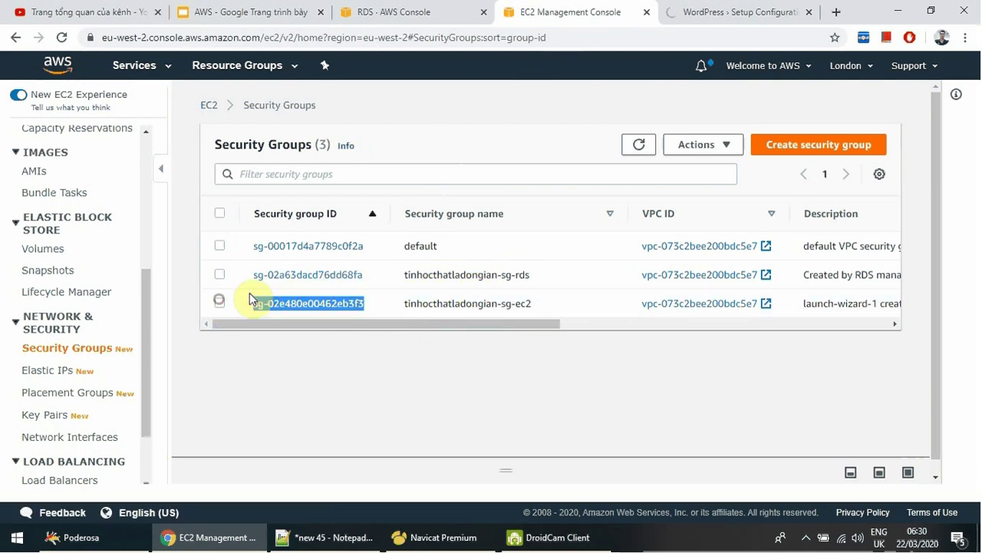
click(310, 275)
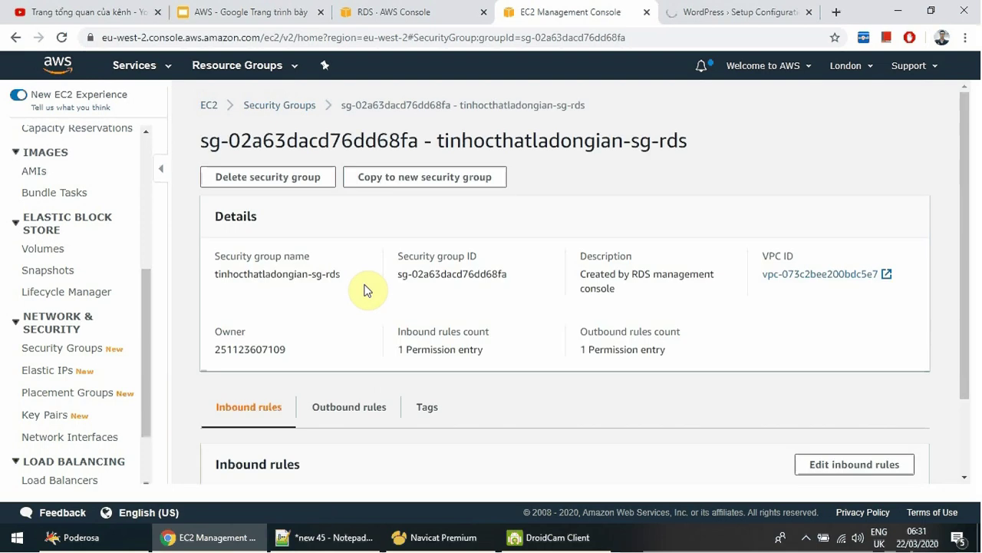
Review sg-rds's All traffic outbound rule, then return to inbound rules for editing.
scroll(366, 290, down, 1)
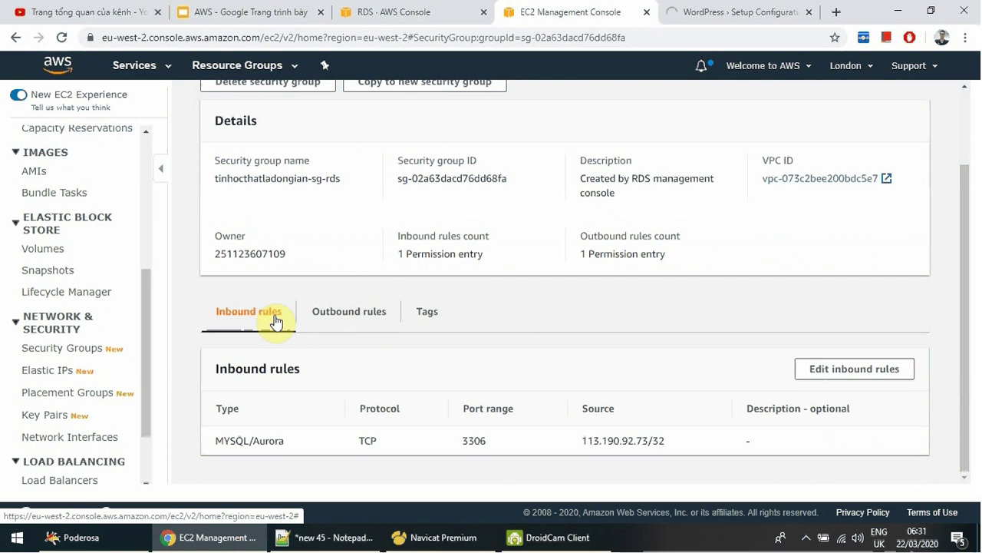
click(355, 313)
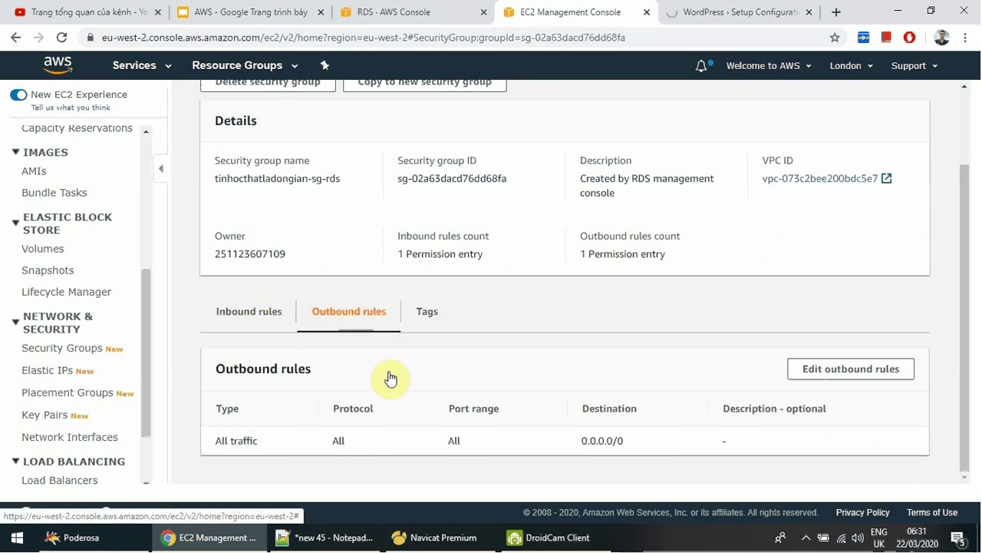
mouse_move(221, 441)
mouse_down()
mouse_move(665, 453)
mouse_move(215, 449)
mouse_up()
click(672, 446)
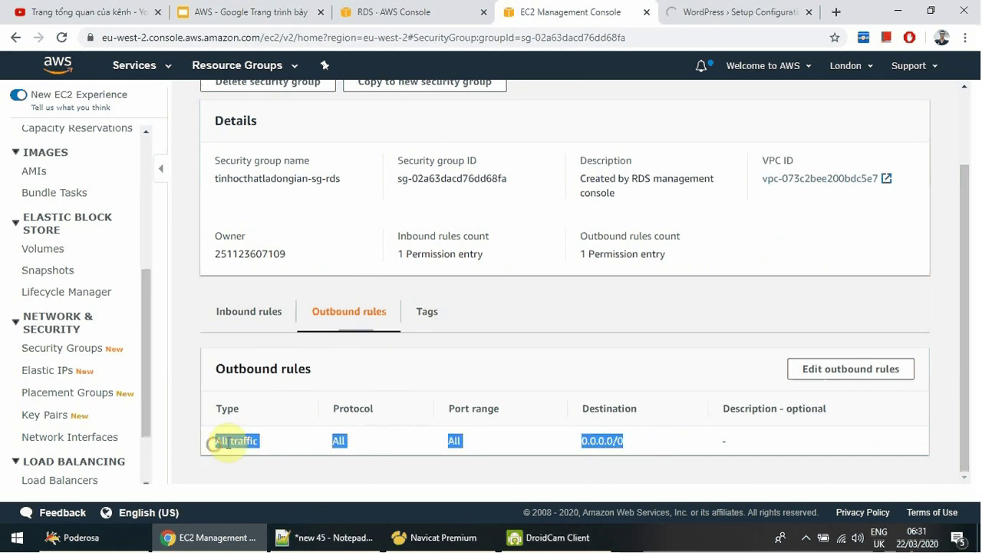
click(257, 444)
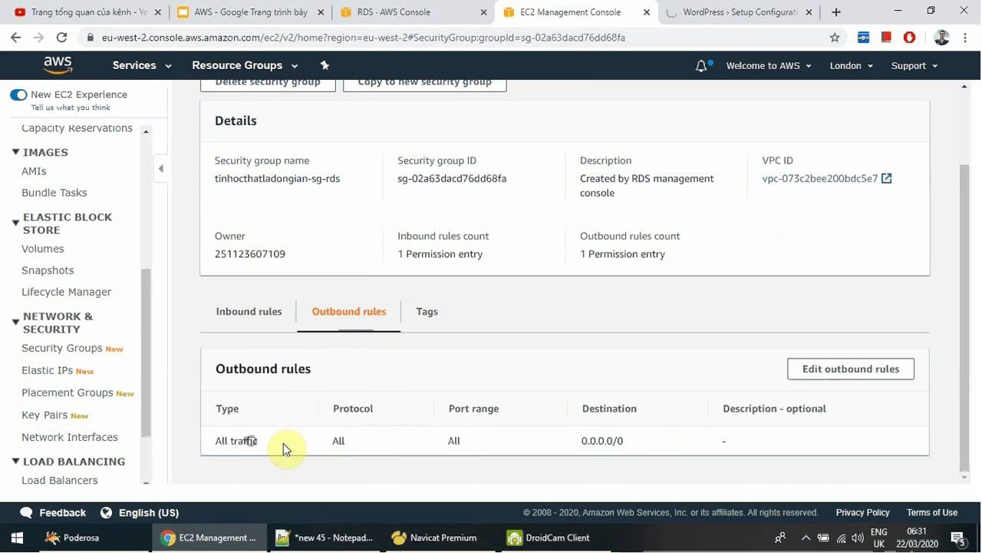
click(257, 315)
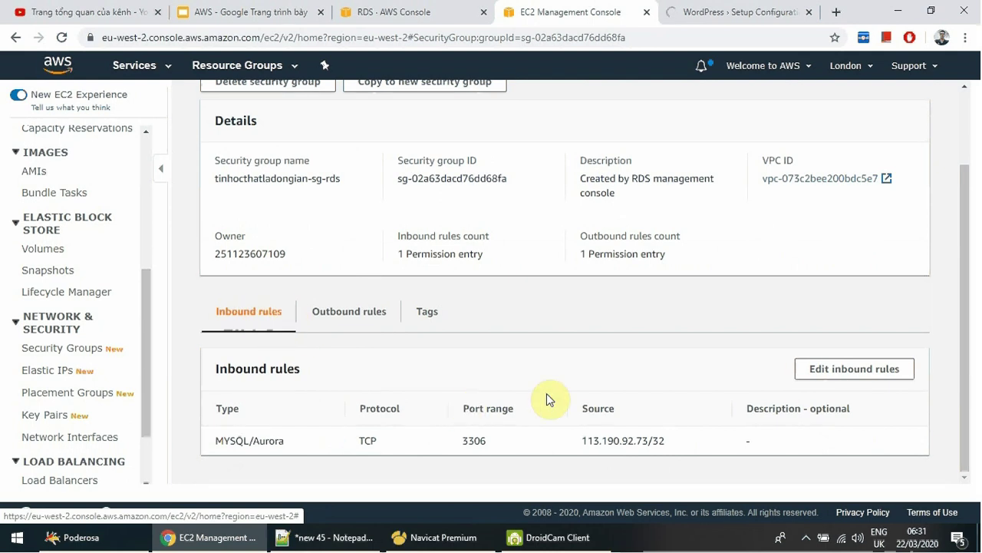
click(850, 370)
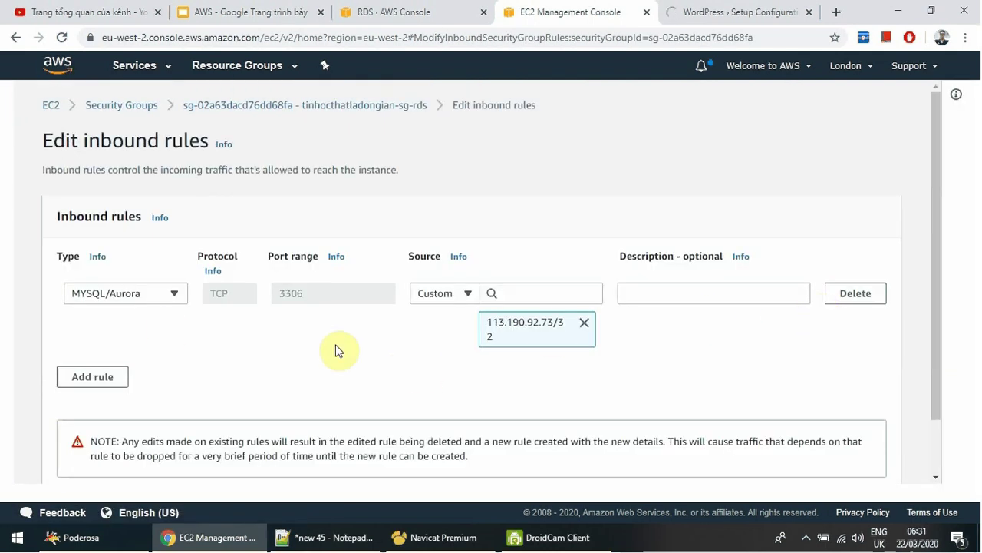
Trial-add an MSSQL inbound rule, keep the first rule MYSQL/Aurora, and cancel the edits.
click(102, 379)
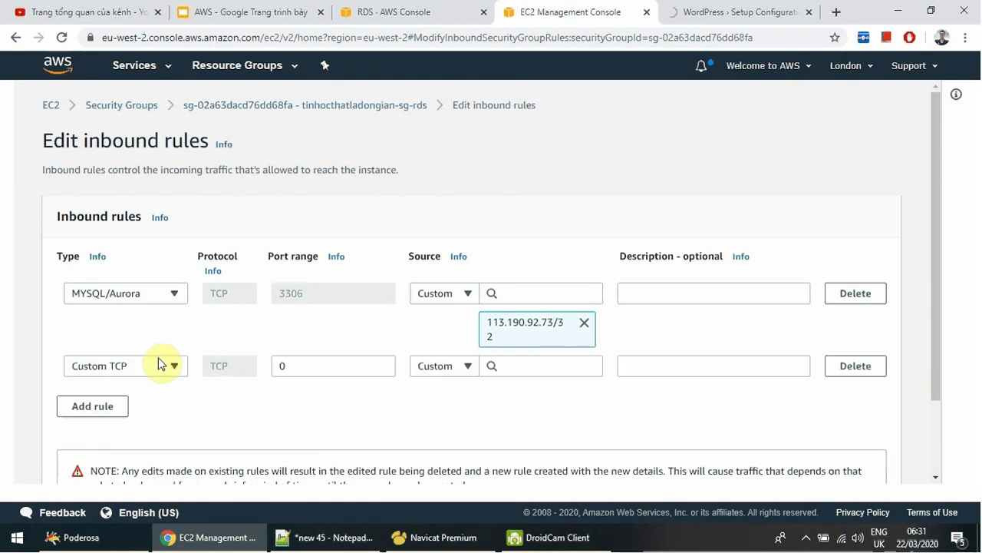
click(167, 370)
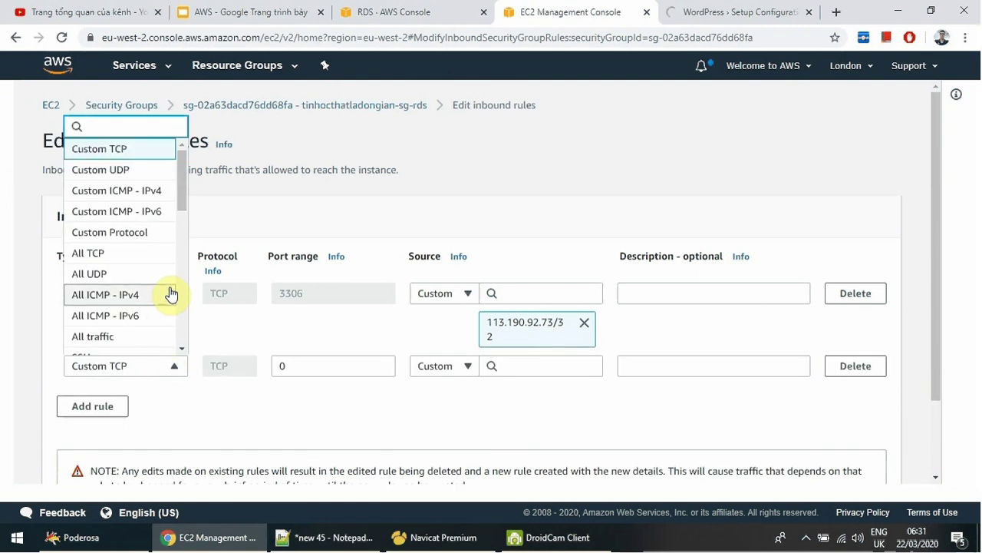
scroll(170, 298, down, 3)
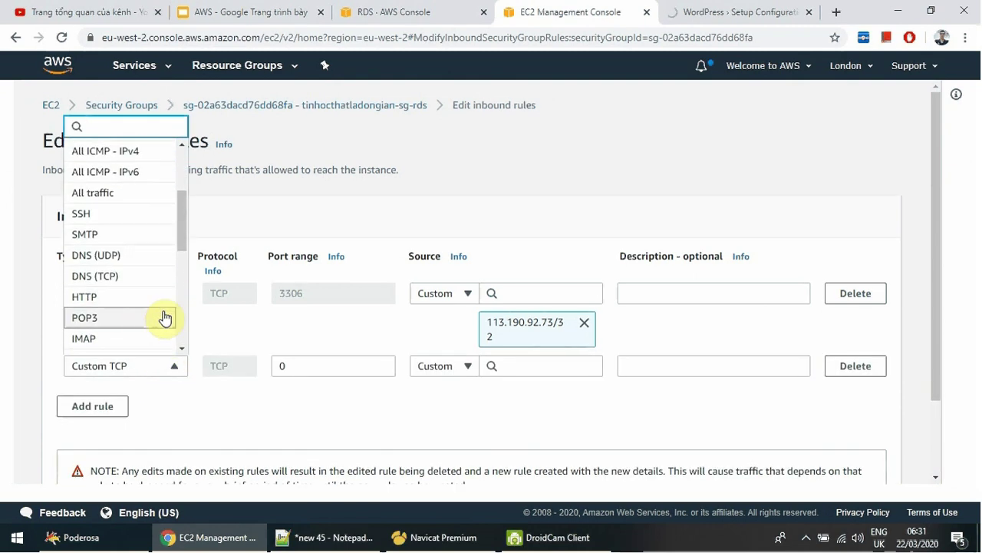
scroll(170, 295, down, 3)
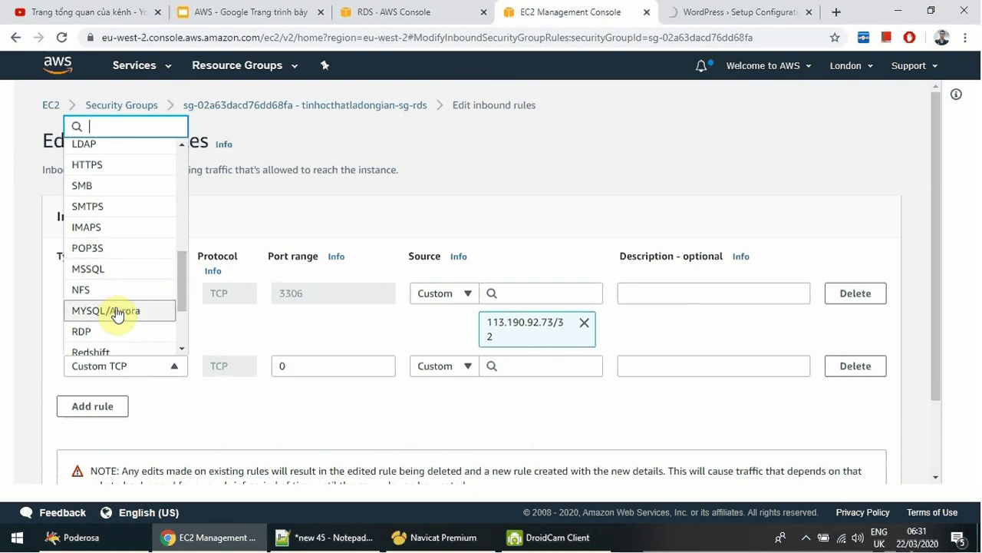
click(121, 270)
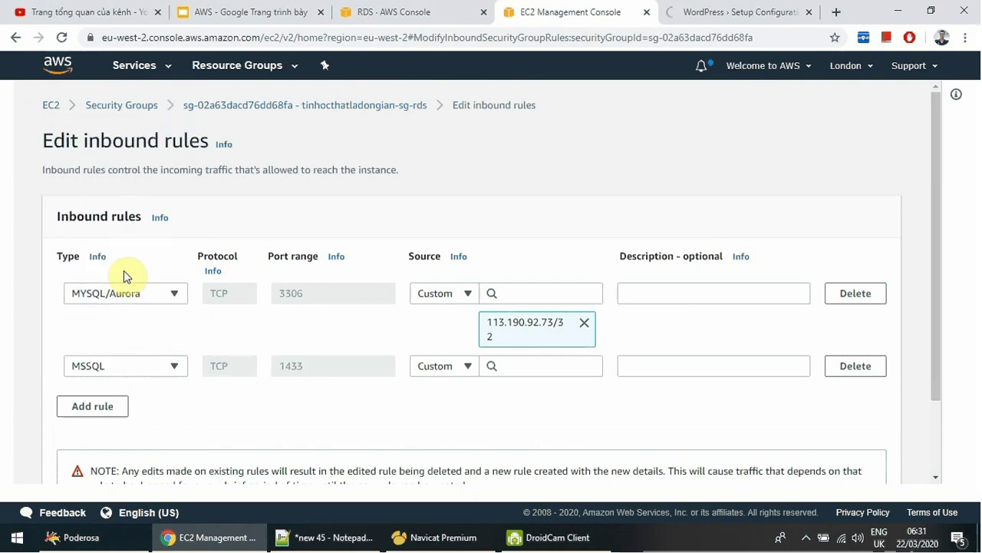
click(113, 300)
scroll(155, 230, down, 1)
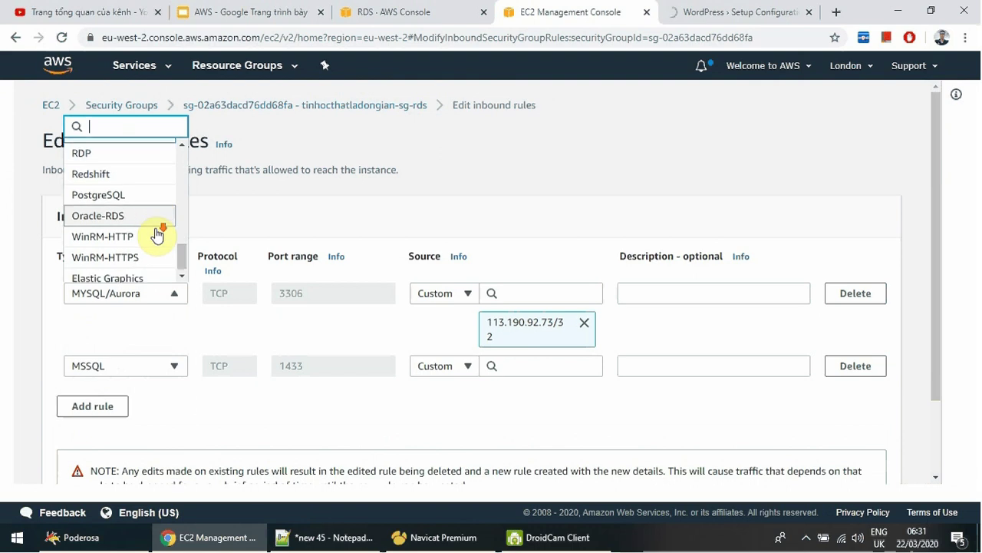
scroll(154, 241, down, 2)
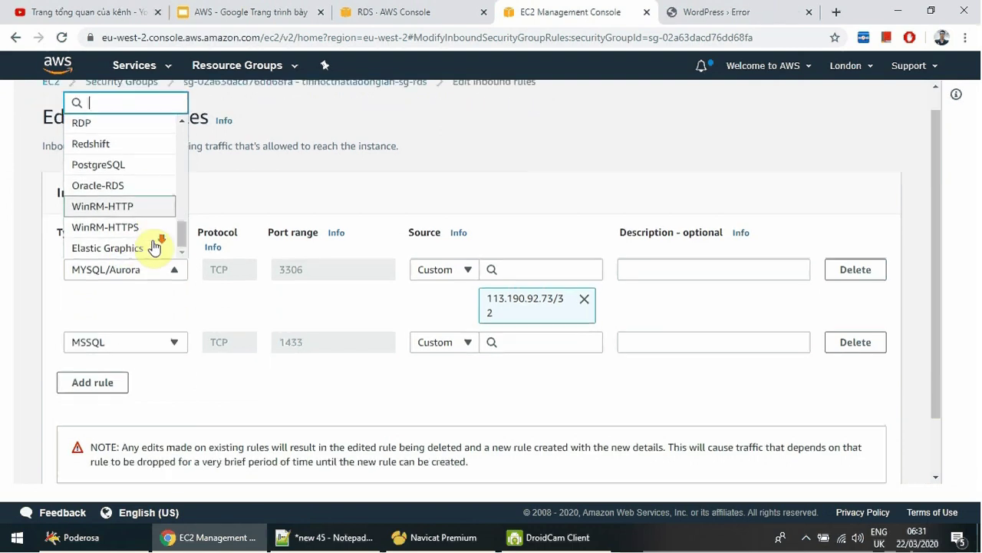
click(129, 206)
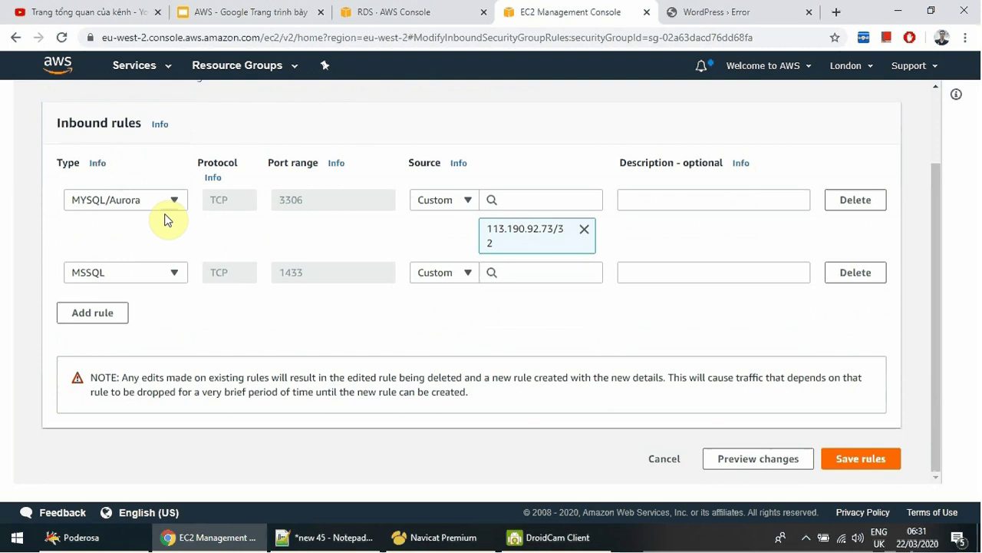
click(653, 460)
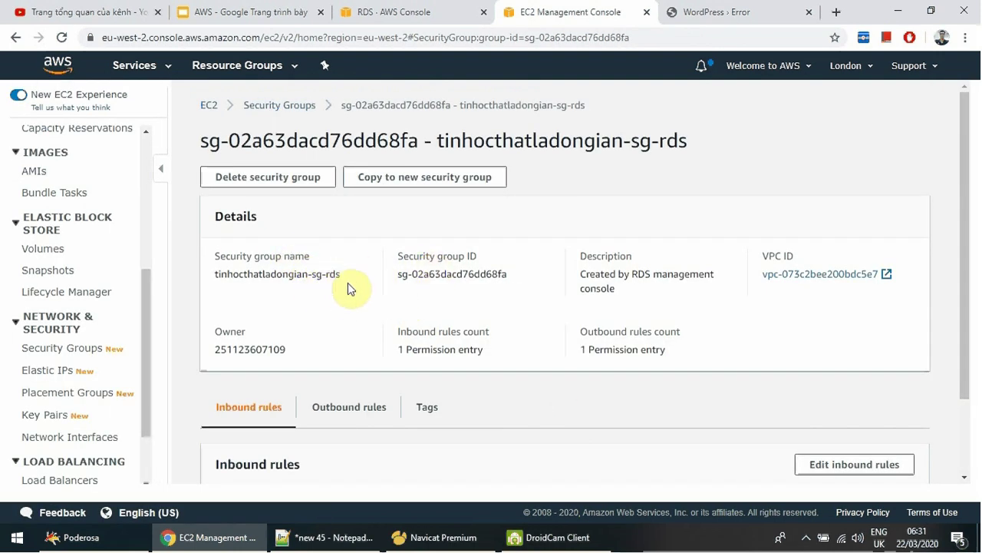
Add a second sg-rds inbound rule of type MYSQL/Aurora on port 3306.
scroll(356, 250, down, 2)
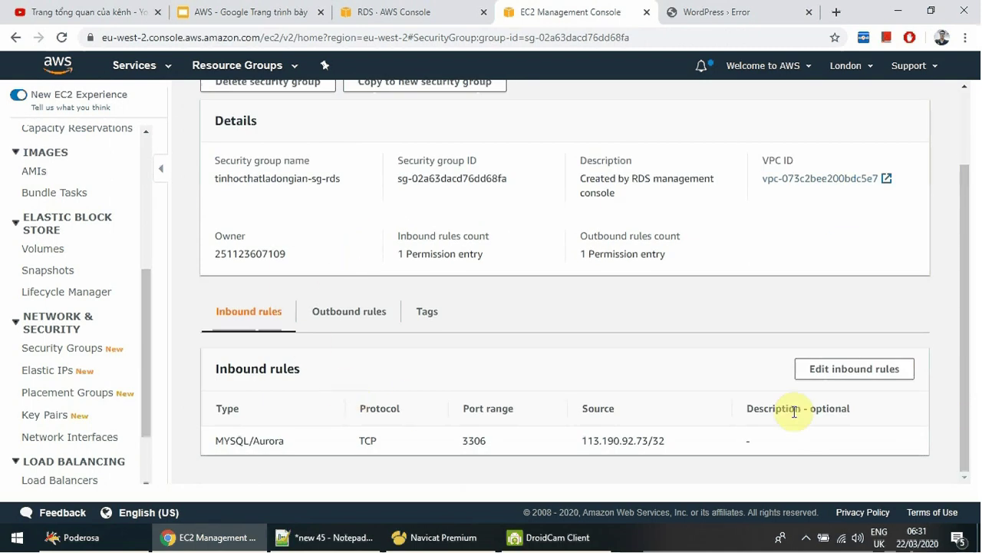
click(845, 372)
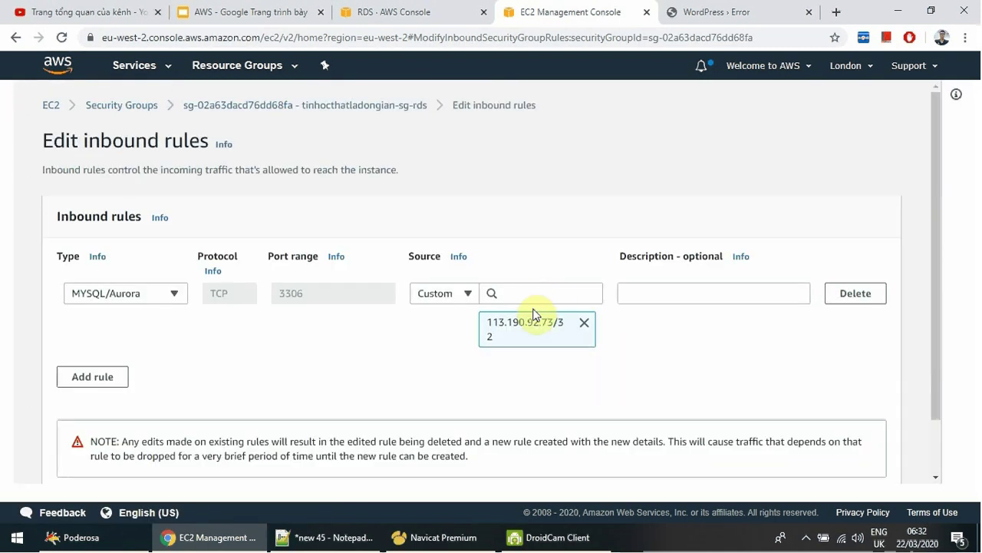
click(119, 378)
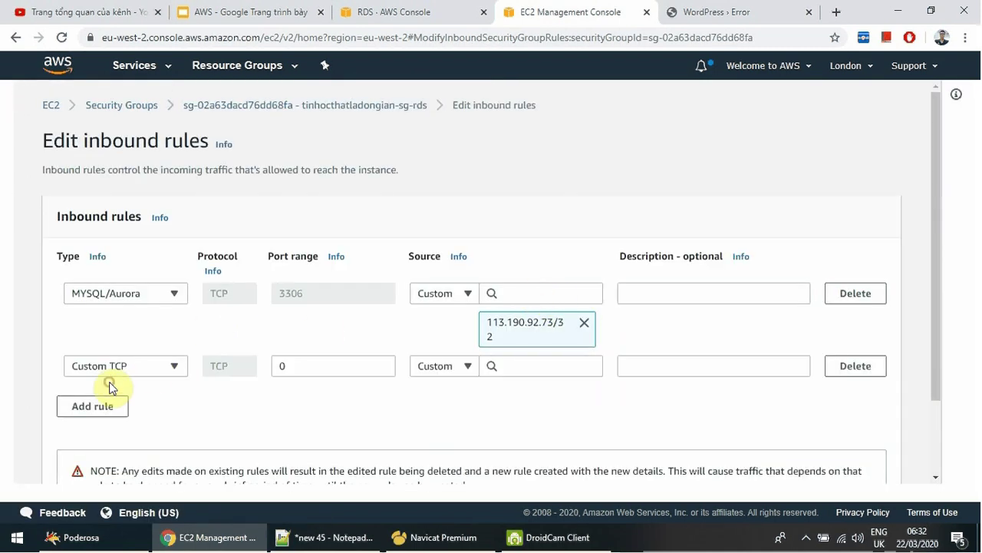
click(154, 368)
scroll(158, 272, down, 5)
scroll(157, 274, down, 2)
scroll(156, 288, up, 2)
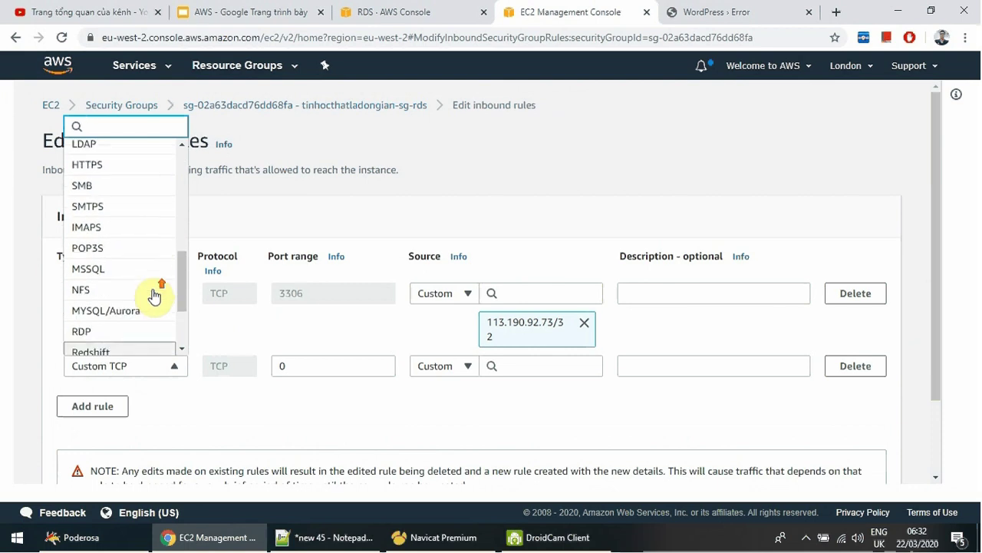
scroll(153, 296, down, 2)
click(107, 239)
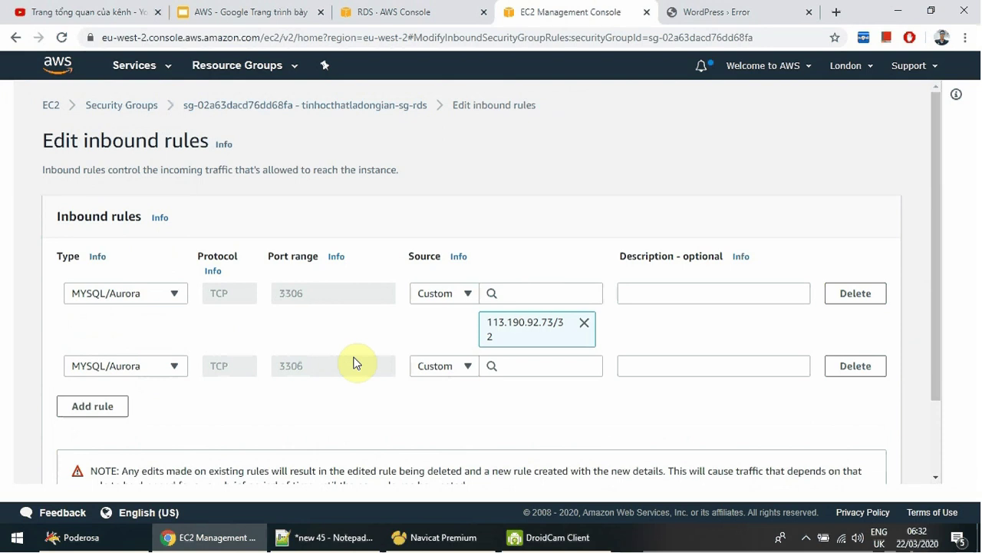
Check the WordPress database connection error page, then return to the rules editor.
click(723, 13)
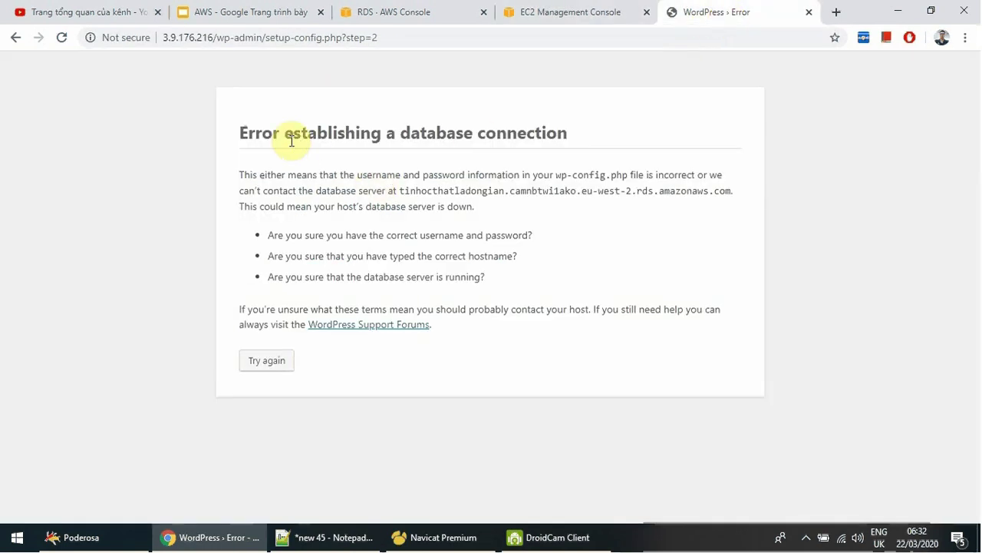
drag(242, 136, 625, 139)
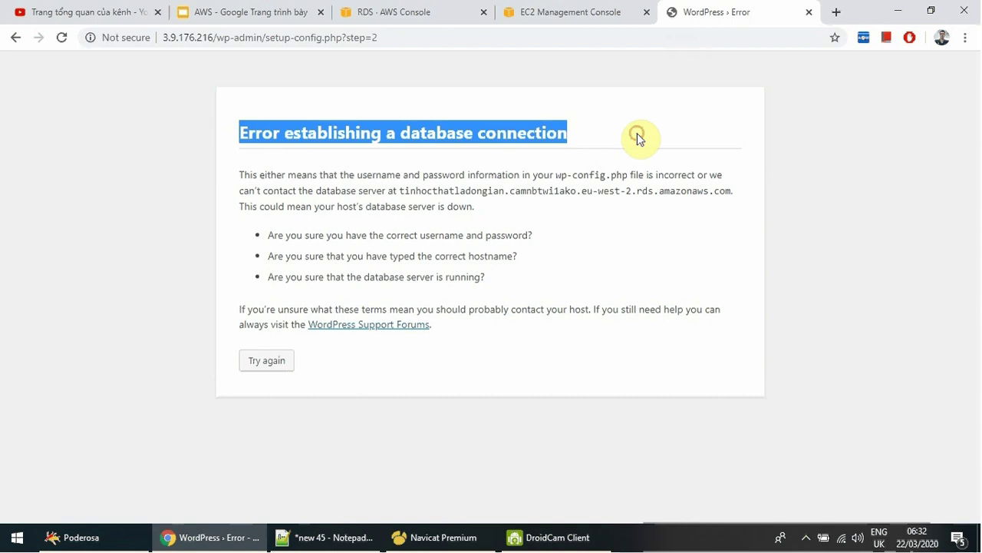
click(579, 15)
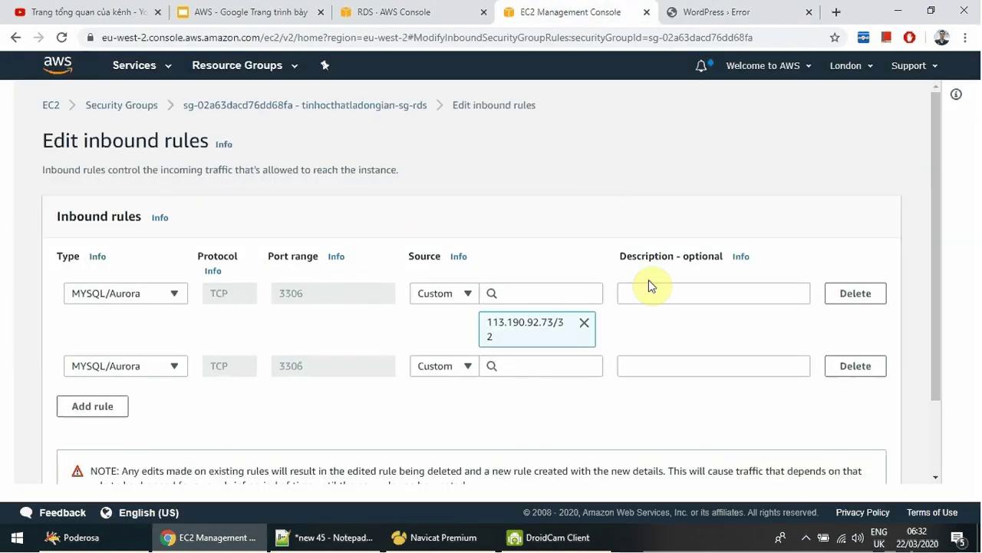
Source the new rule from security group sg-02e480e00462eb3f3, save the rules, and return to WordPress.
click(457, 369)
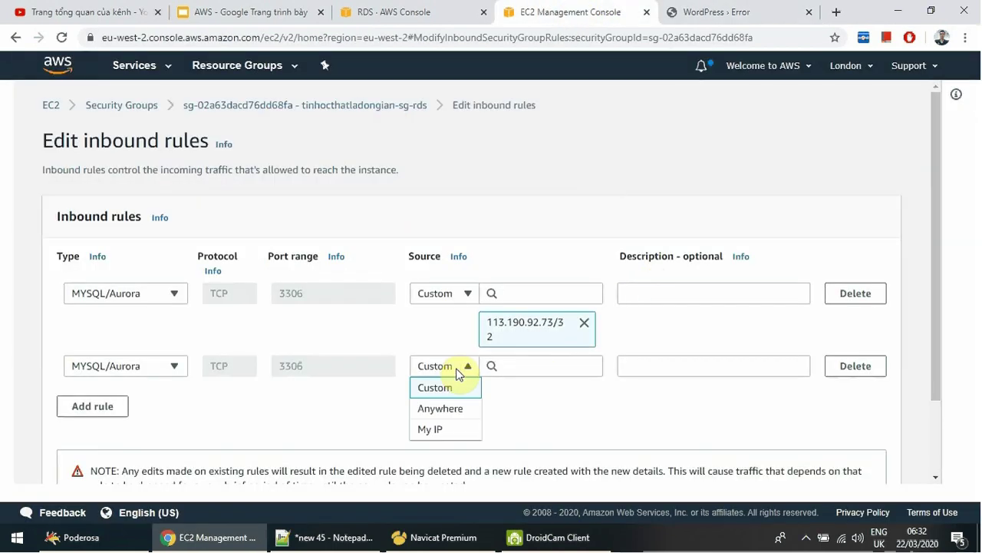
click(538, 383)
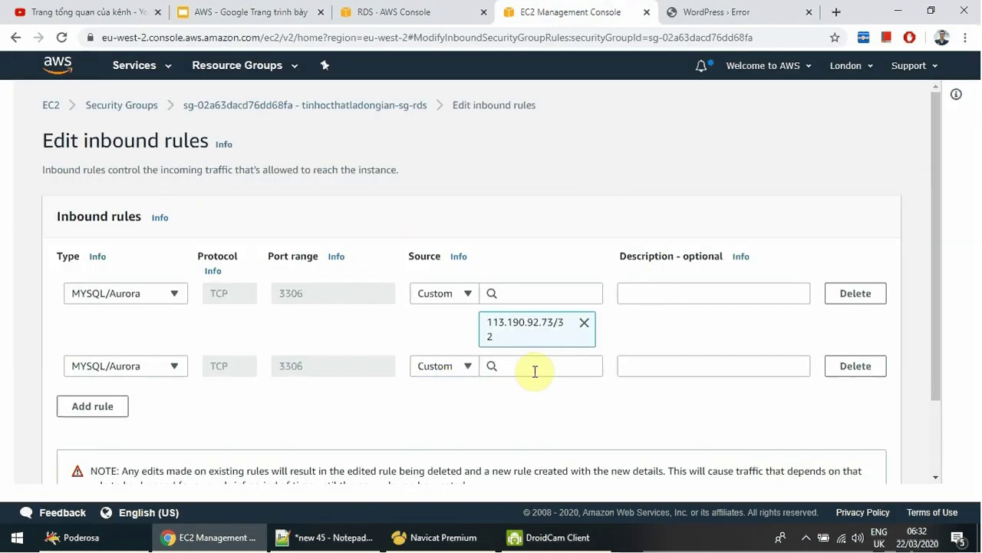
click(535, 372)
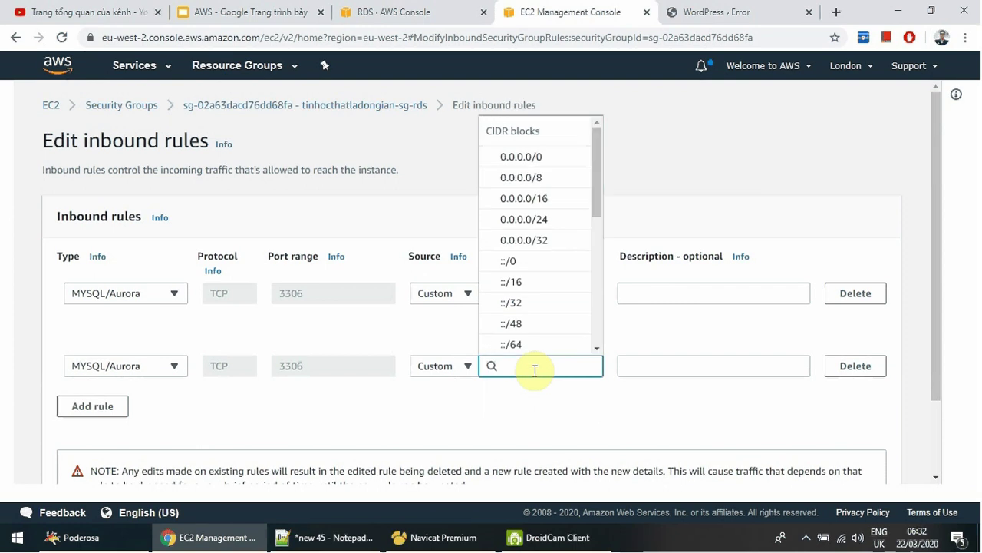
text(sg-02e480e00462eb3f3)
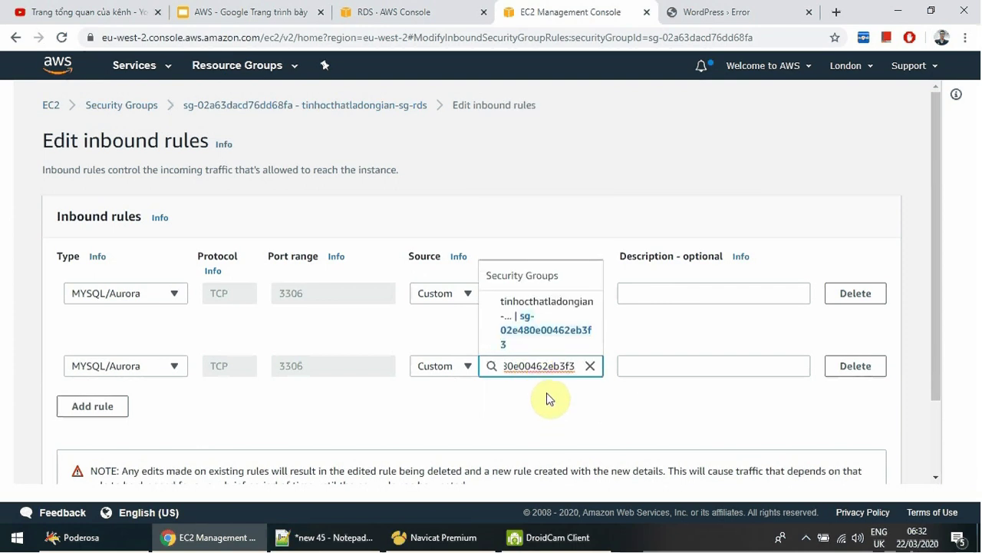
click(532, 336)
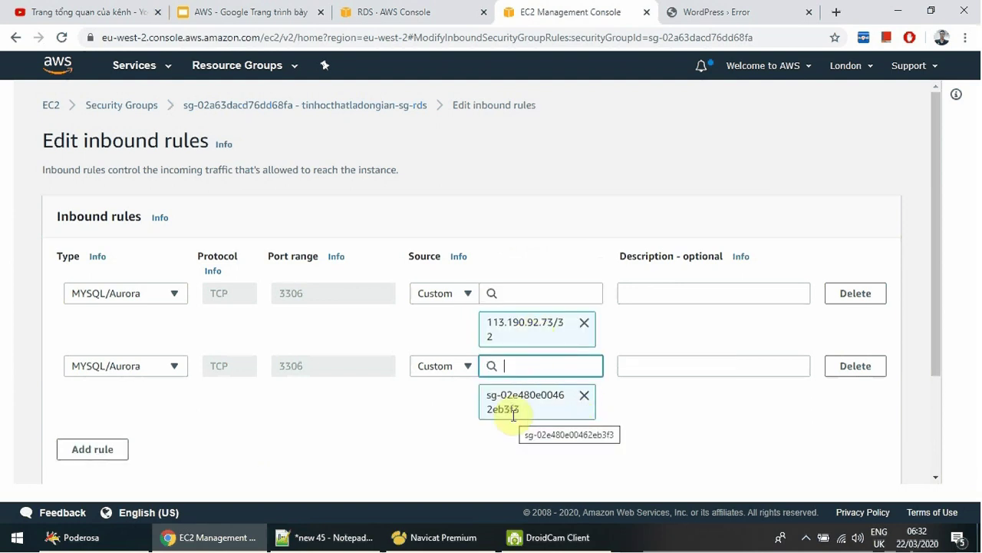
scroll(358, 427, down, 3)
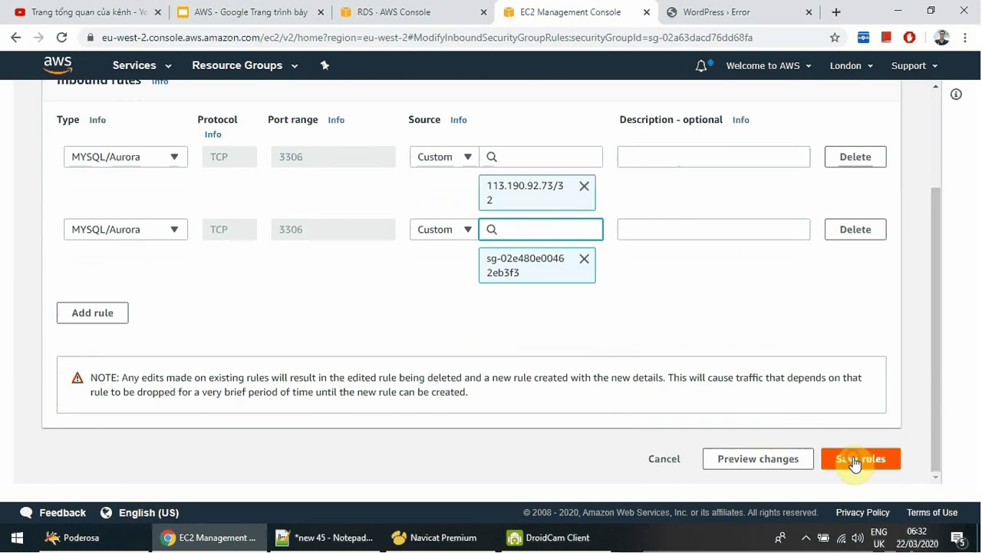
click(854, 461)
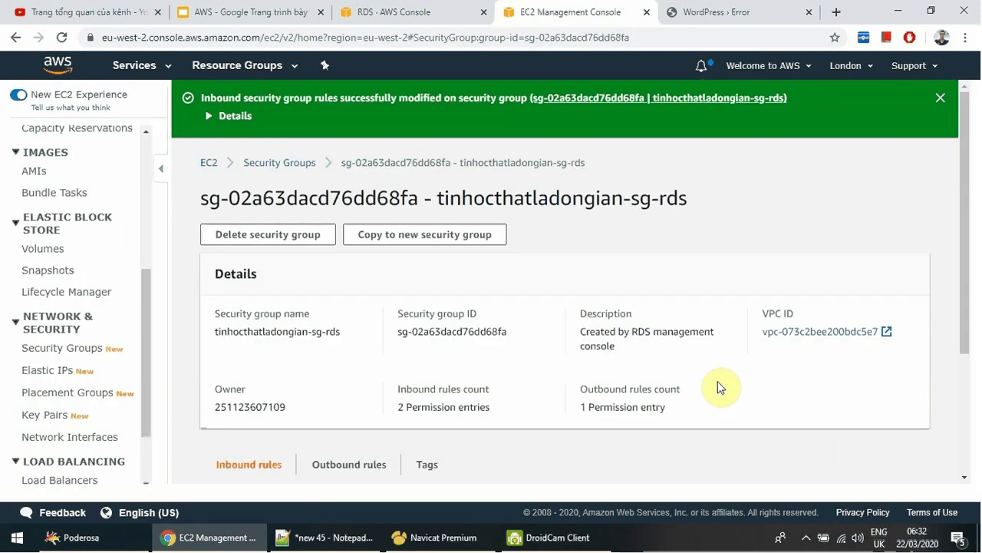
click(732, 12)
click(607, 176)
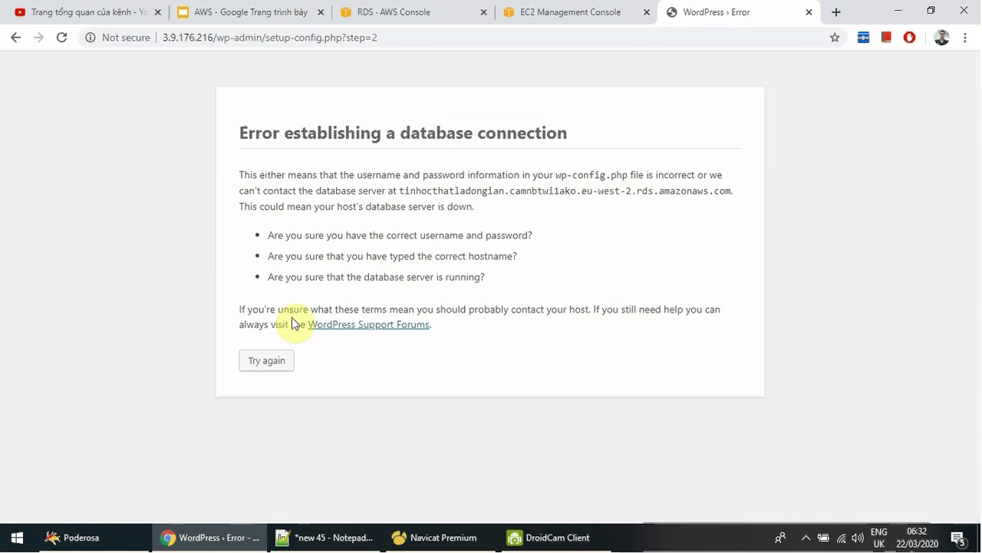
Resubmit WordPress database details with the password replaced by the Database Name value.
click(277, 365)
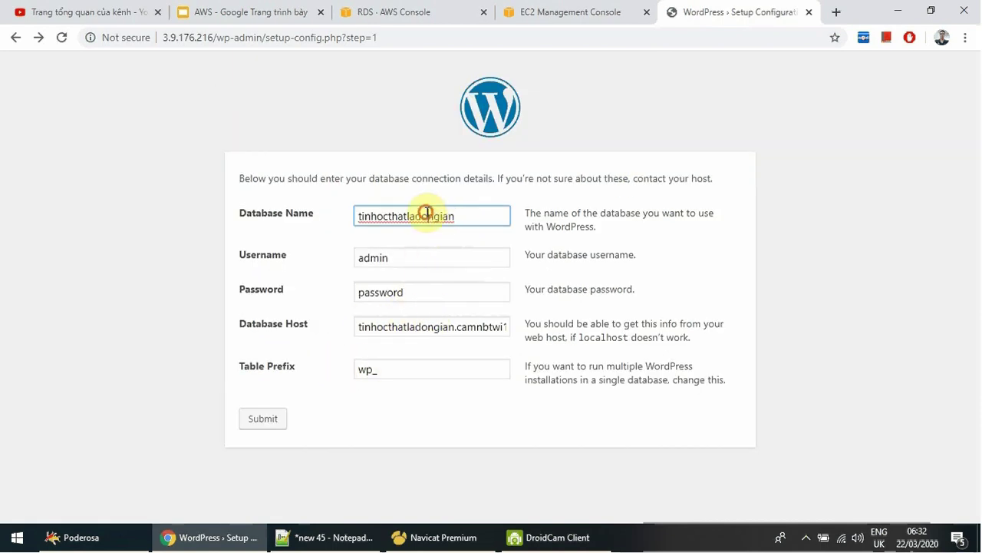
double_click(422, 215)
key(ctrl+c)
double_click(371, 295)
key(ctrl+v)
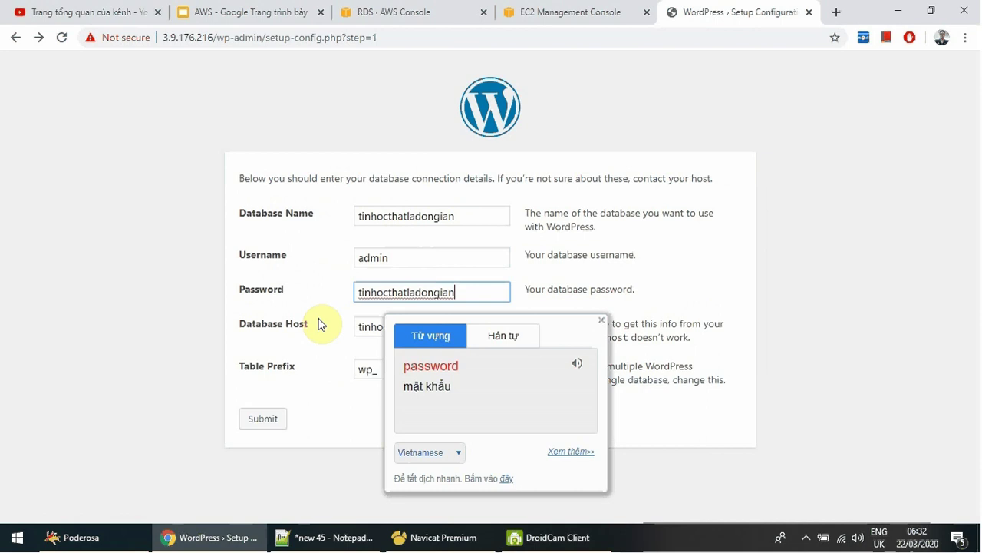
click(321, 324)
click(261, 422)
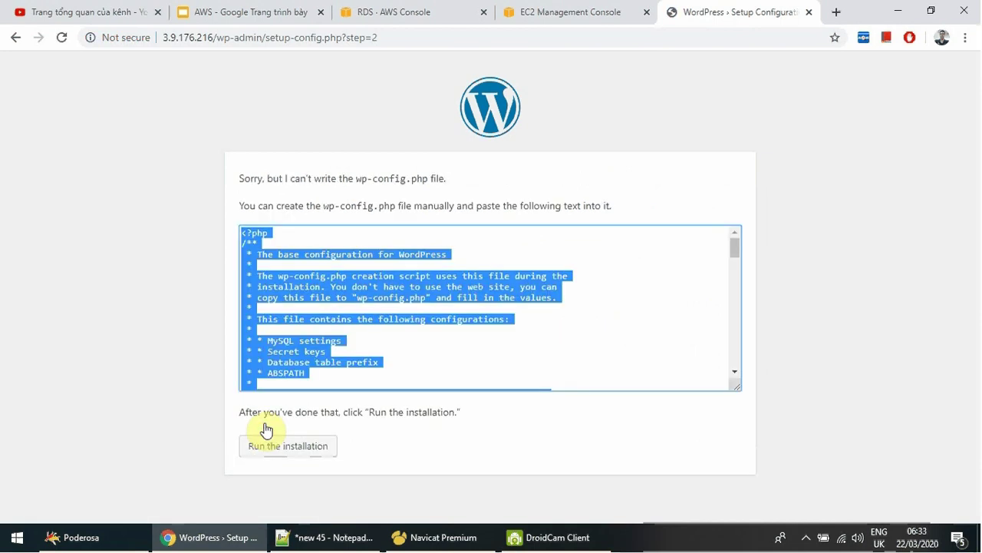
Note the wp-config.php file name in the manual-setup message and bring Poderosa forward.
click(367, 311)
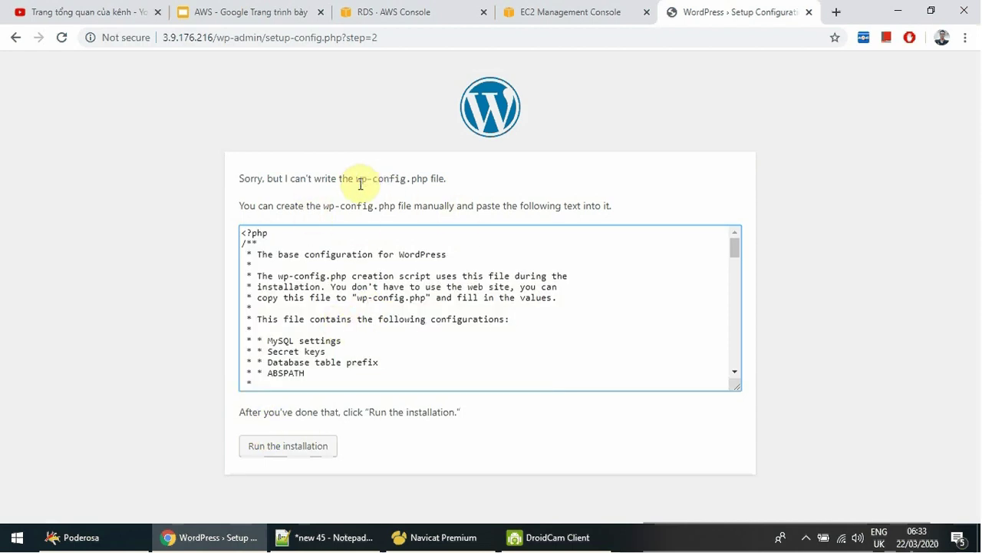
drag(357, 180, 425, 179)
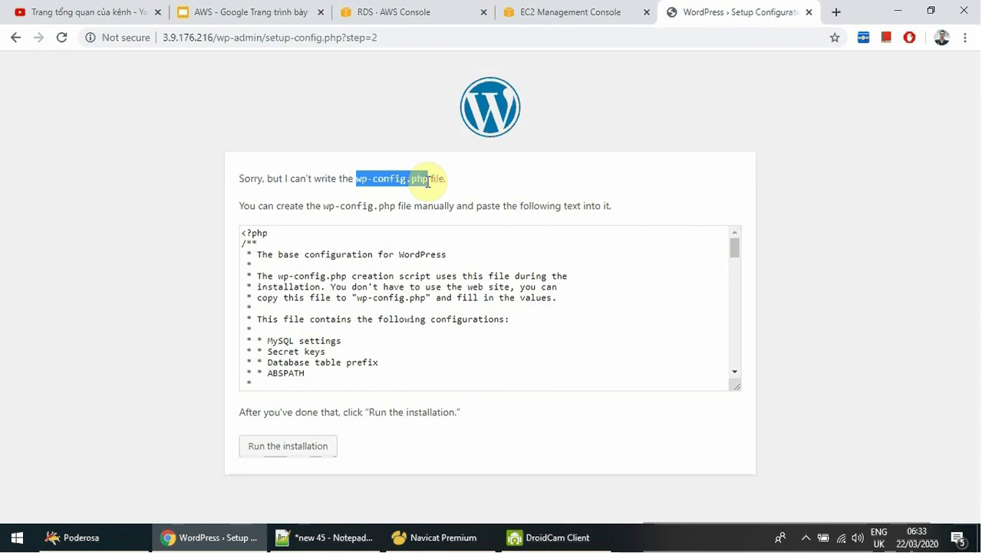
click(77, 538)
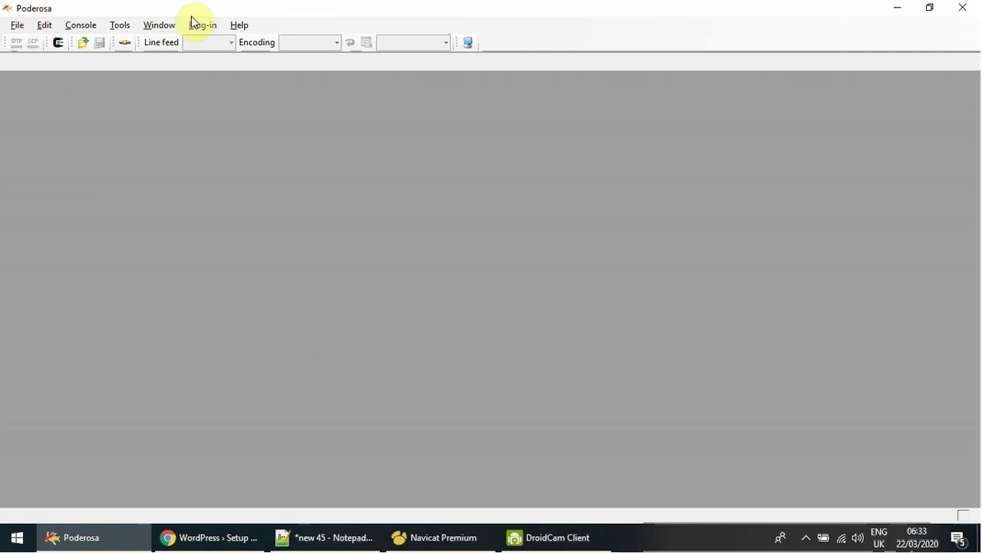
Start a new Poderosa connection and copy the server IP from the WordPress page address.
click(474, 52)
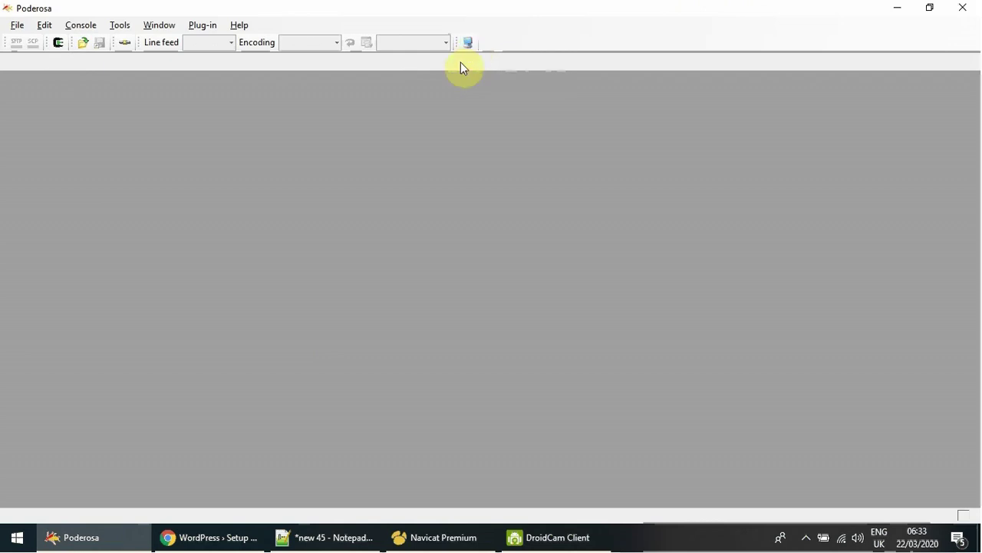
click(469, 44)
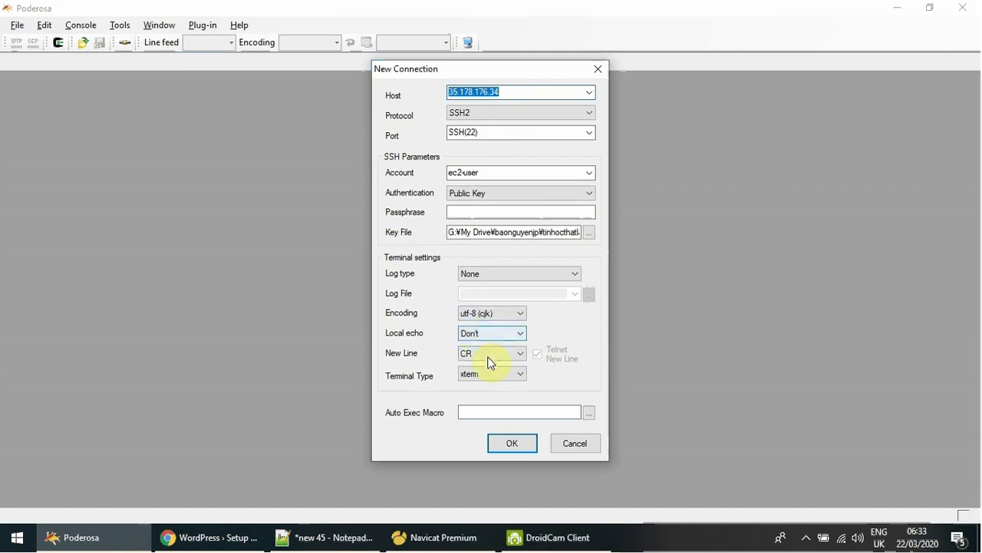
click(211, 542)
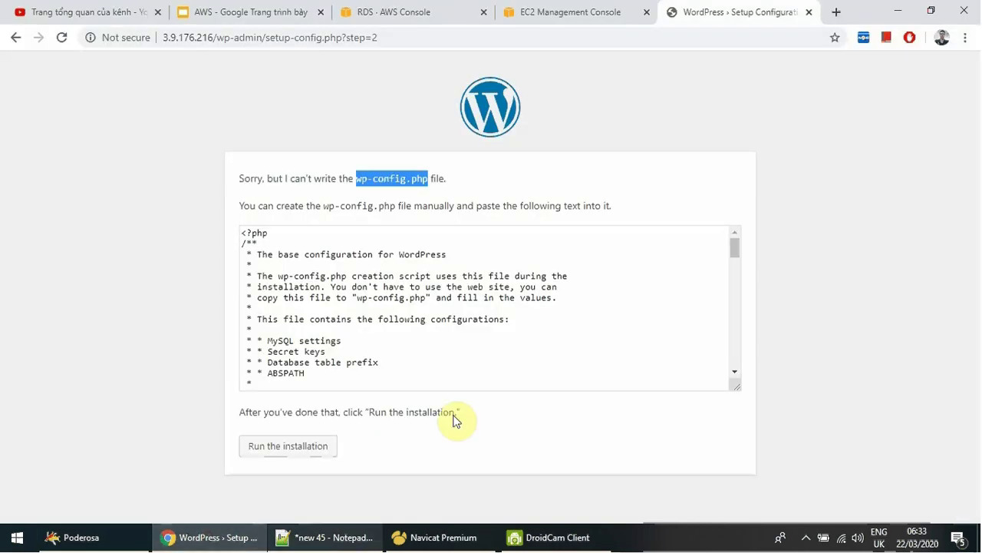
click(565, 17)
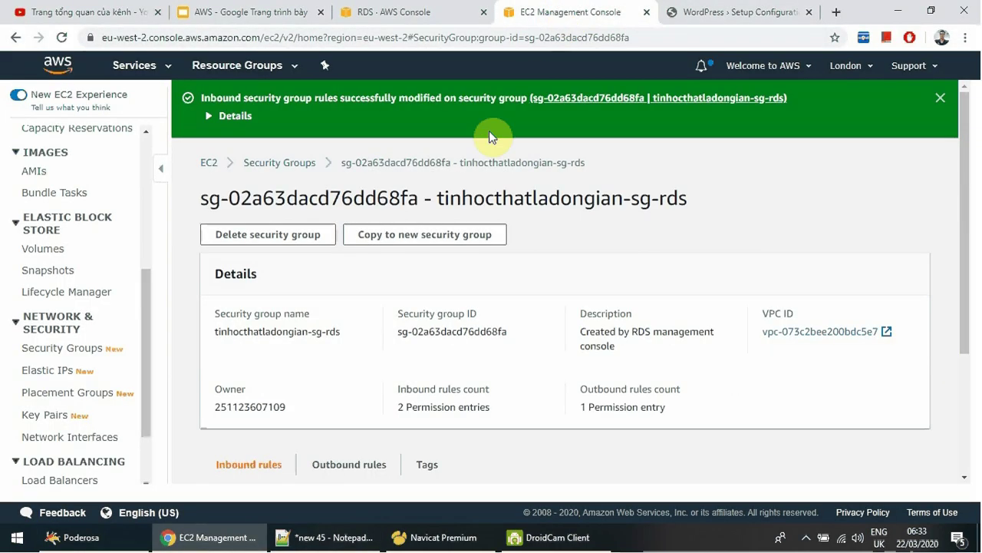
scroll(62, 184, up, 4)
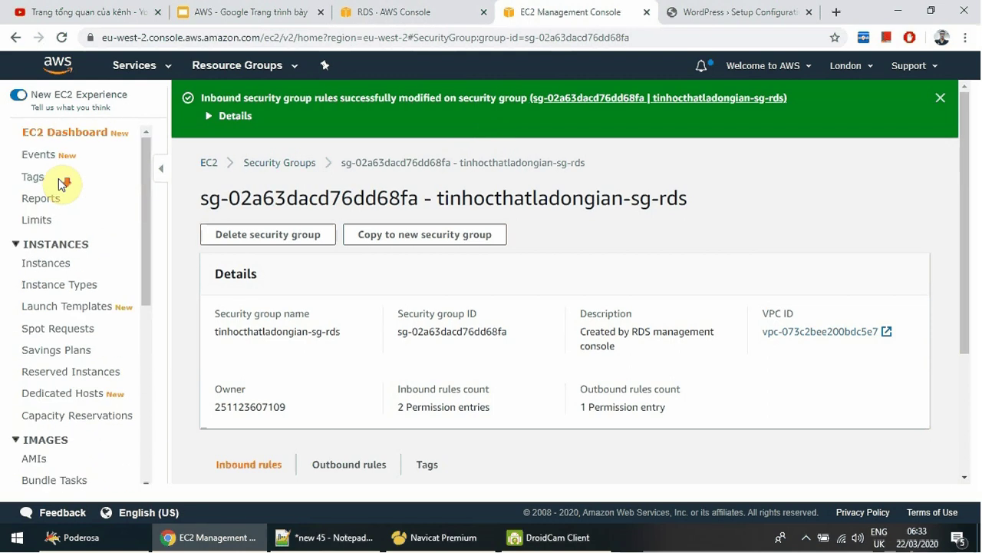
click(77, 263)
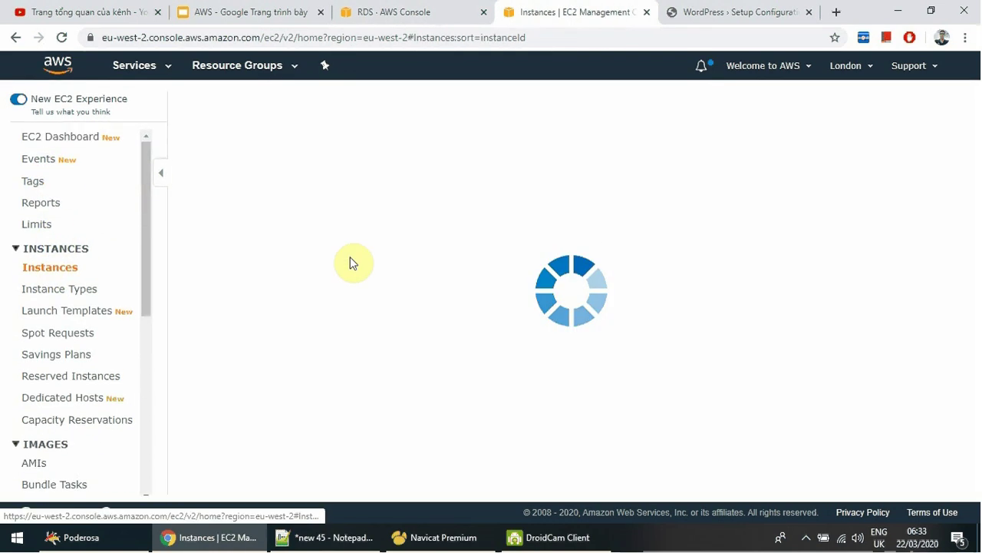
click(751, 15)
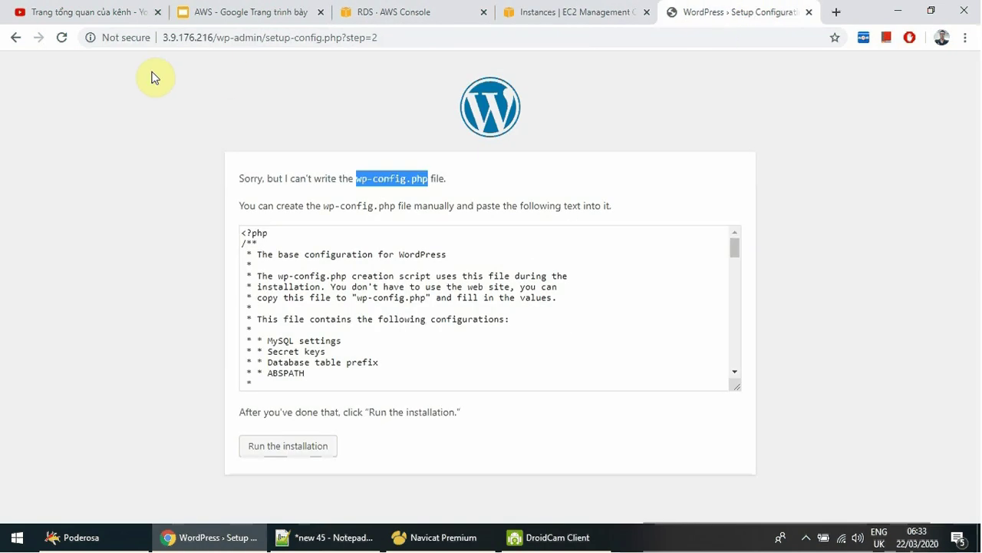
drag(214, 38, 163, 39)
click(440, 537)
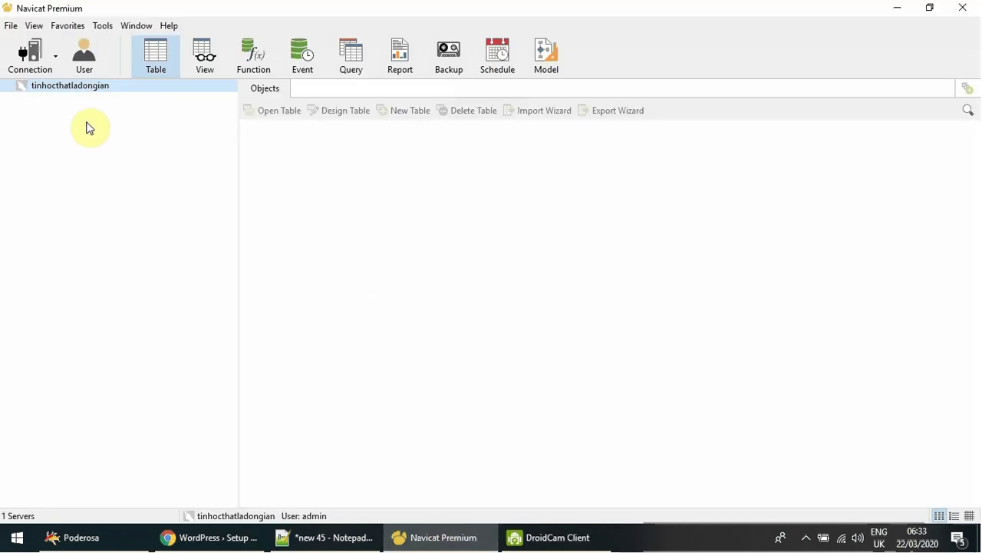
click(145, 537)
key(ctrl+v)
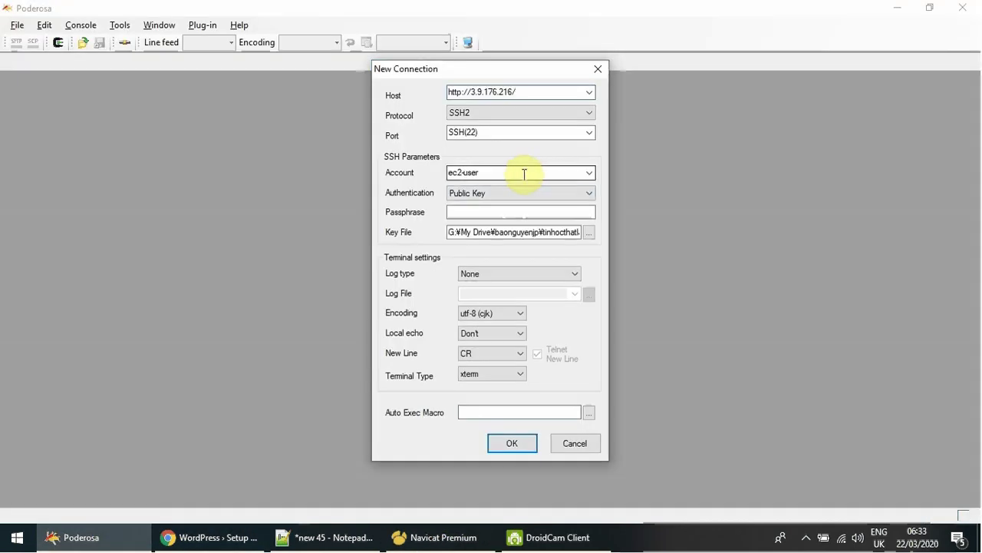
drag(471, 92, 274, 94)
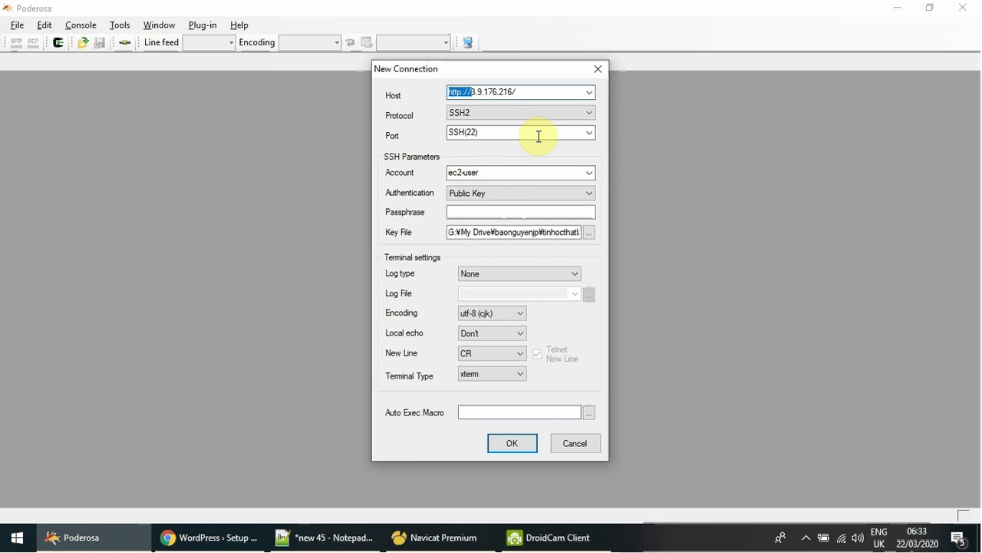
key(BackSpace)
key(BackSpace)
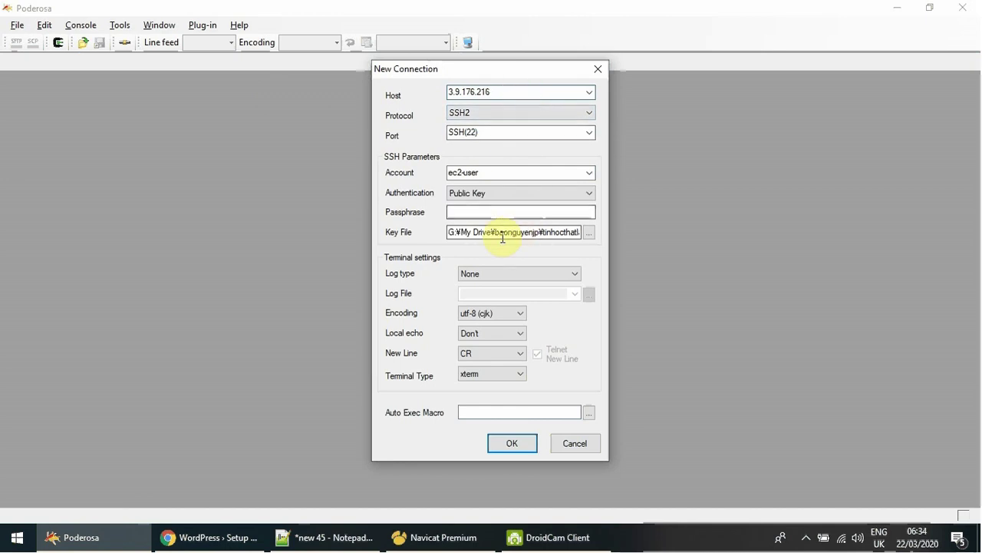
drag(502, 234, 591, 233)
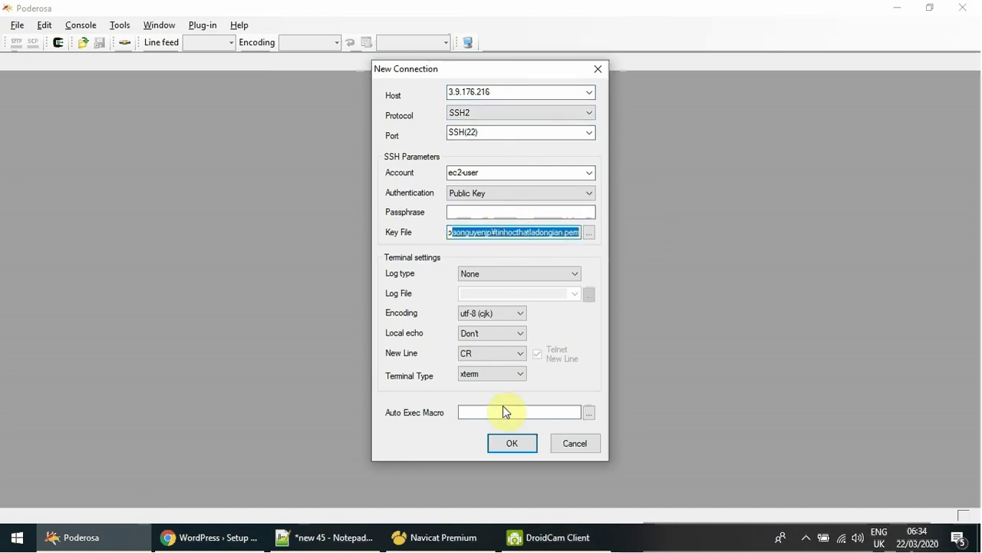
click(510, 443)
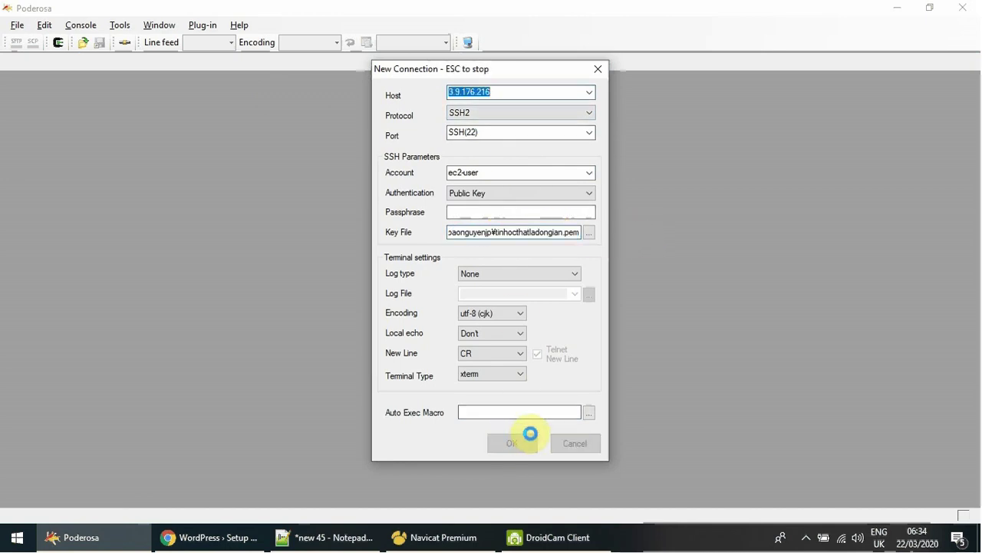
Accept the host key, become root with sudo su -, and list files in /var/www/html.
click(537, 328)
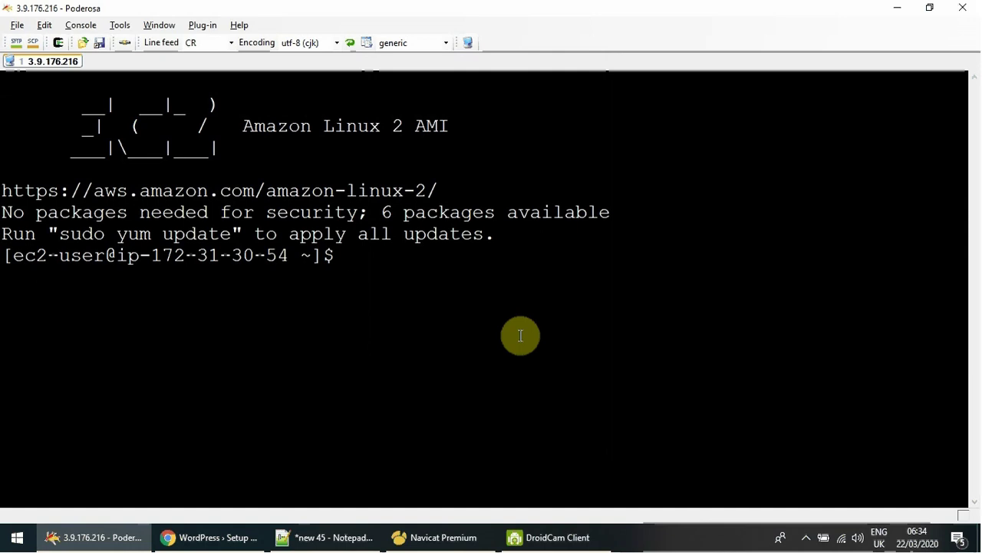
key(Return)
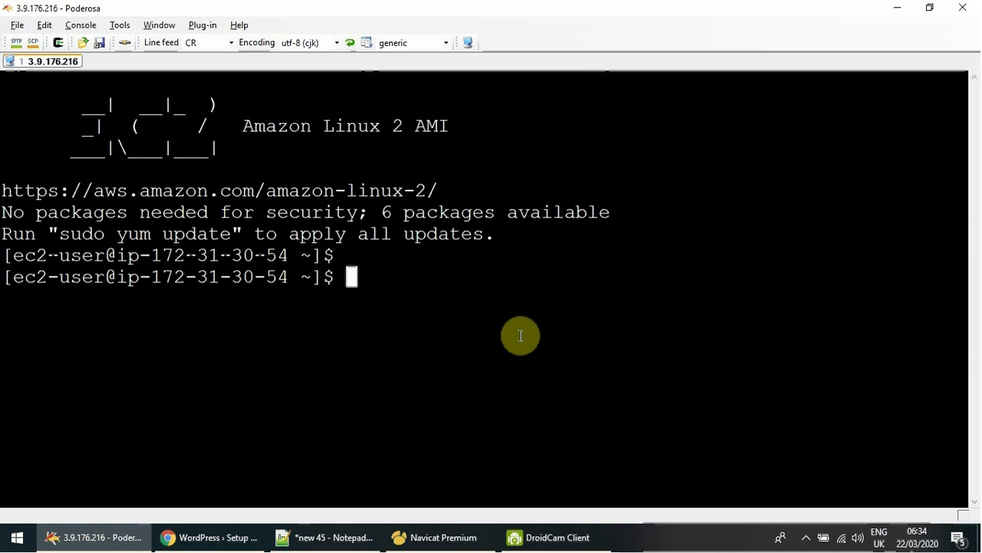
text(su)
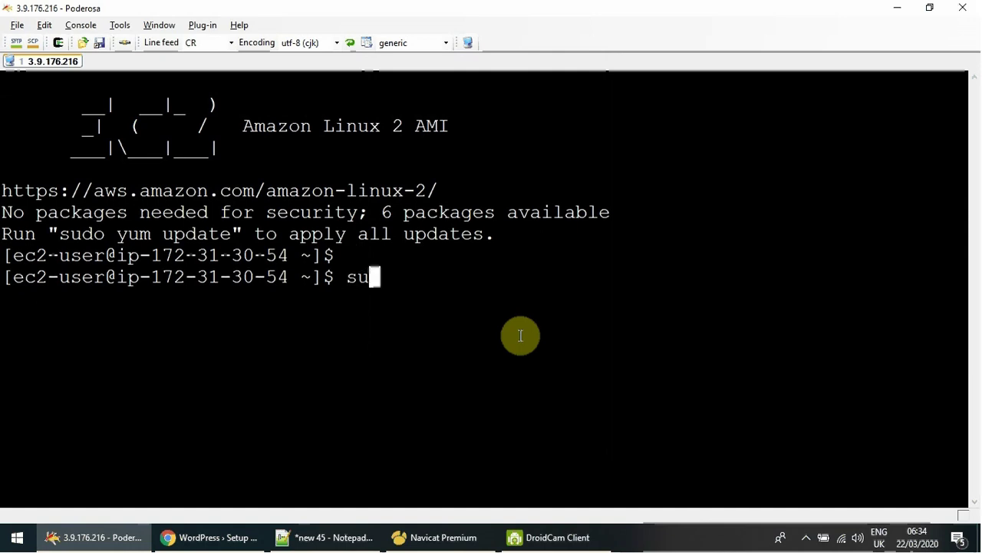
text(do -)
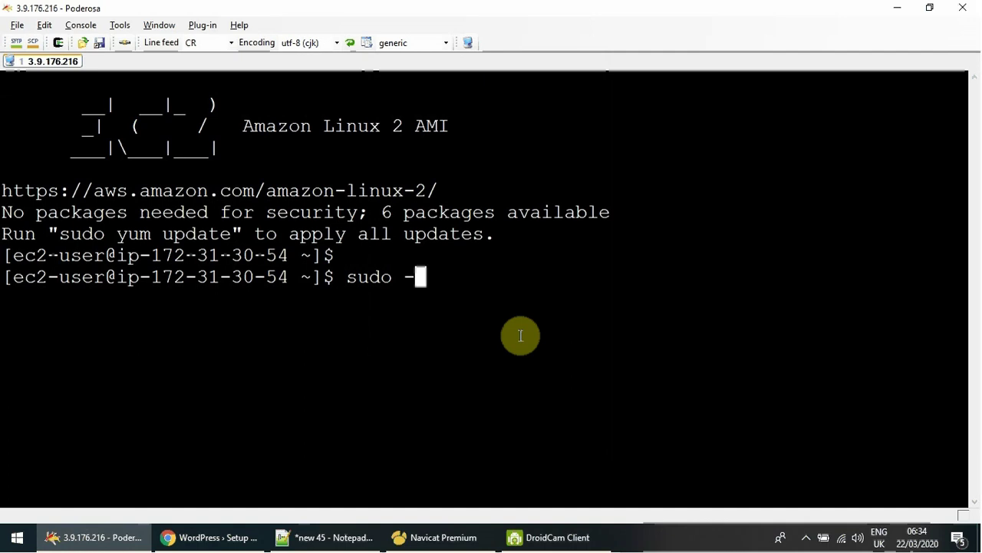
key(BackSpace)
text(su)
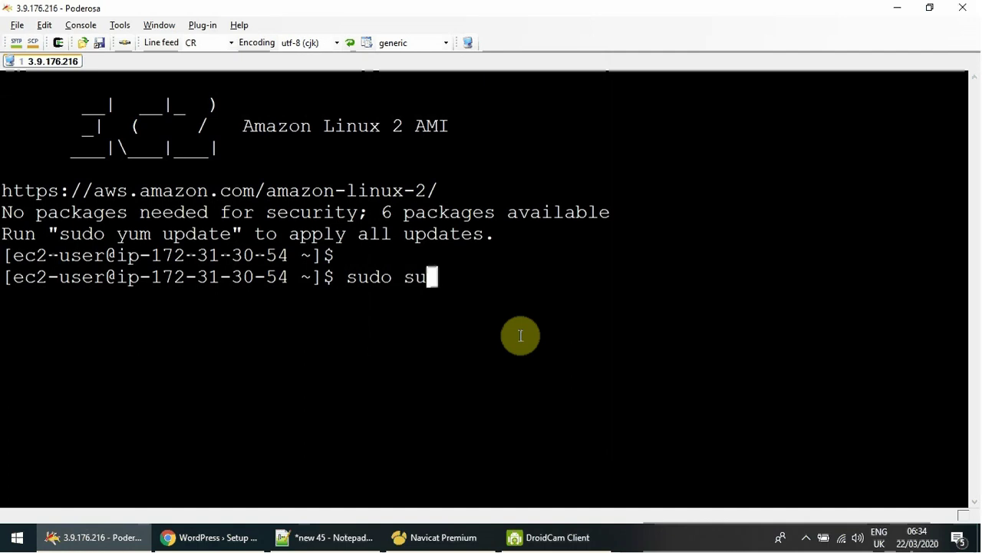
text( -)
key(Return)
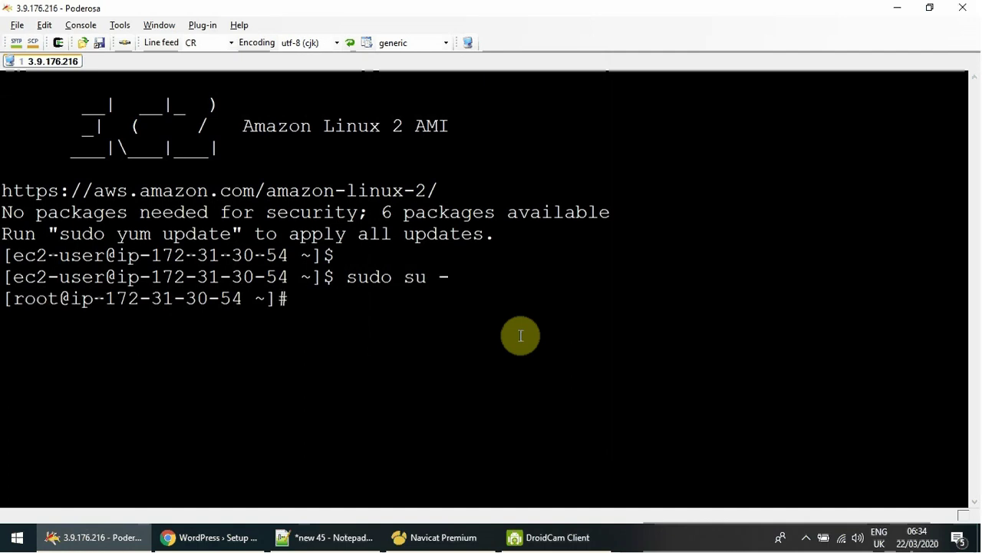
text(cd /)
text(var/u)
text(ww/html/)
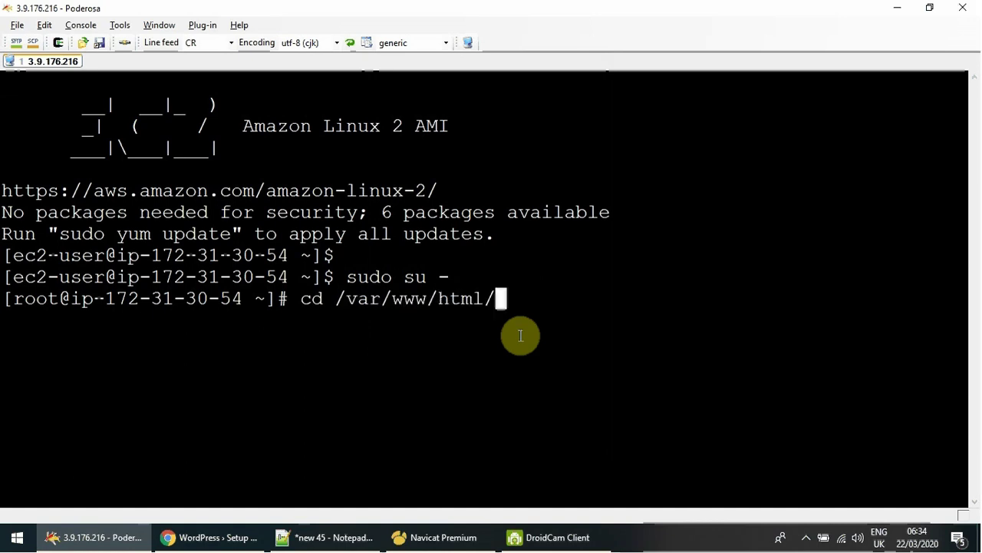
key(Return)
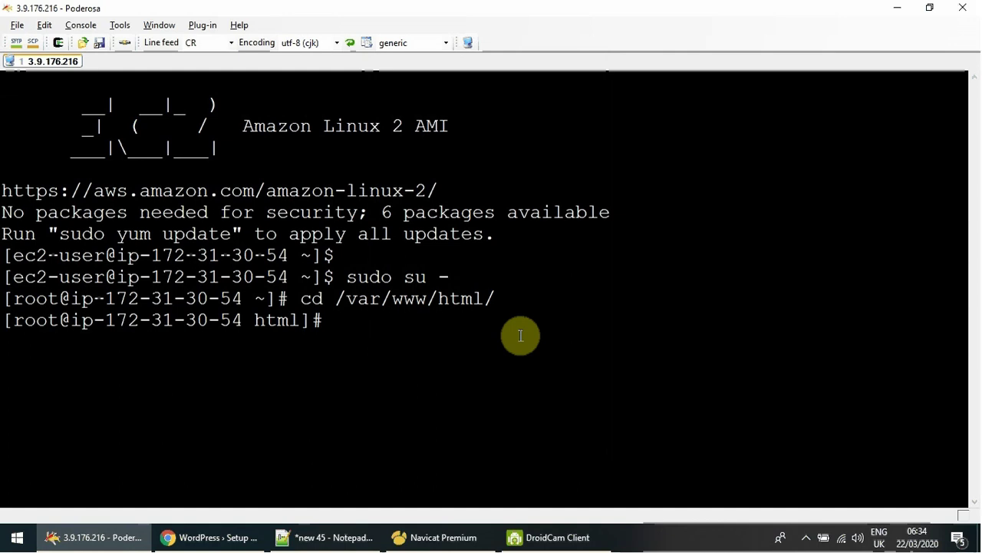
text(ls)
key(Return)
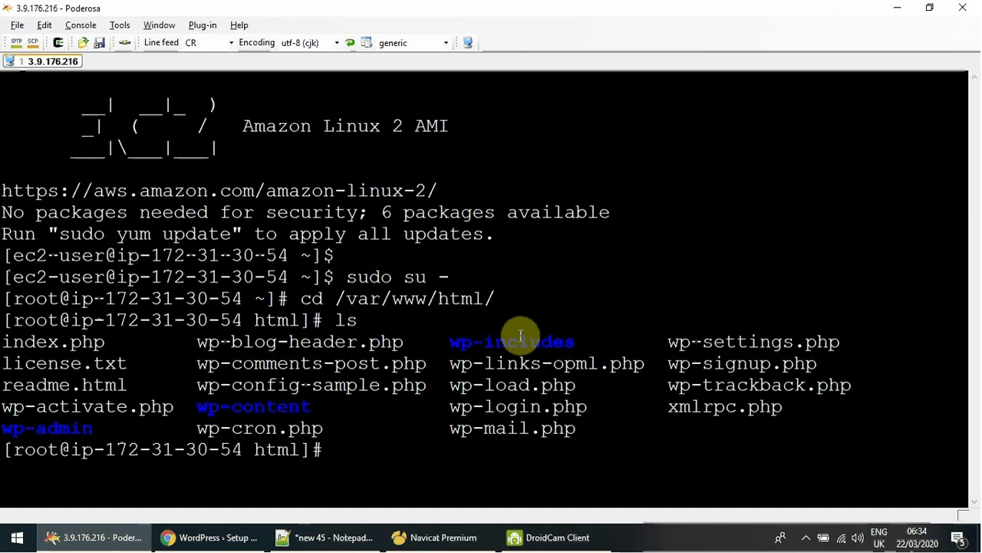
Create wp-config.php in vi using the copied file name and enter insert mode.
text(vi)
text(http://3.9.176.216/)
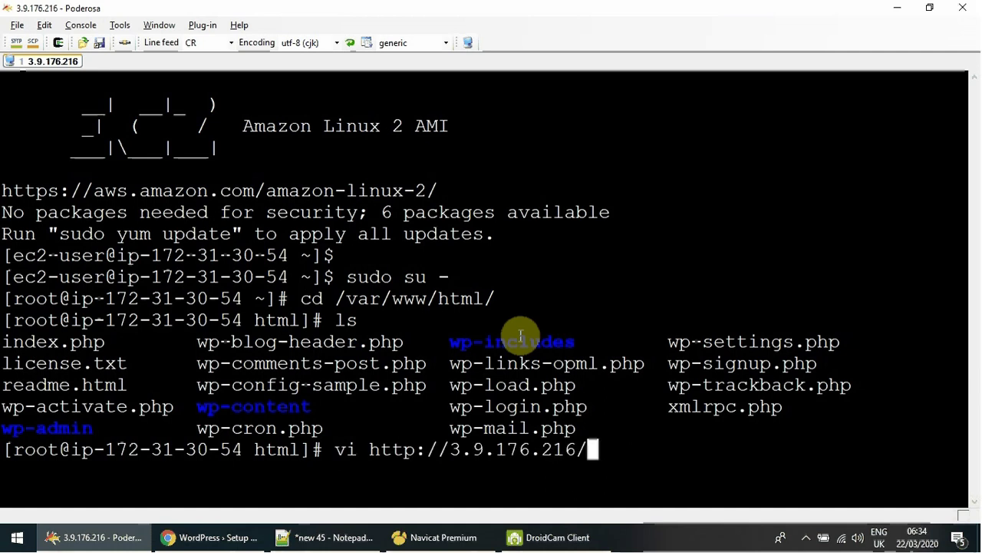
key(BackSpace)
key(BackSpace)
key(BackSpace)
key(BackSpace)
key(BackSpace)
key(BackSpace)
key(BackSpace)
key(BackSpace)
key(BackSpace)
key(BackSpace)
key(BackSpace)
key(BackSpace)
key(BackSpace)
key(BackSpace)
key(BackSpace)
key(BackSpace)
key(BackSpace)
key(BackSpace)
key(BackSpace)
key(BackSpace)
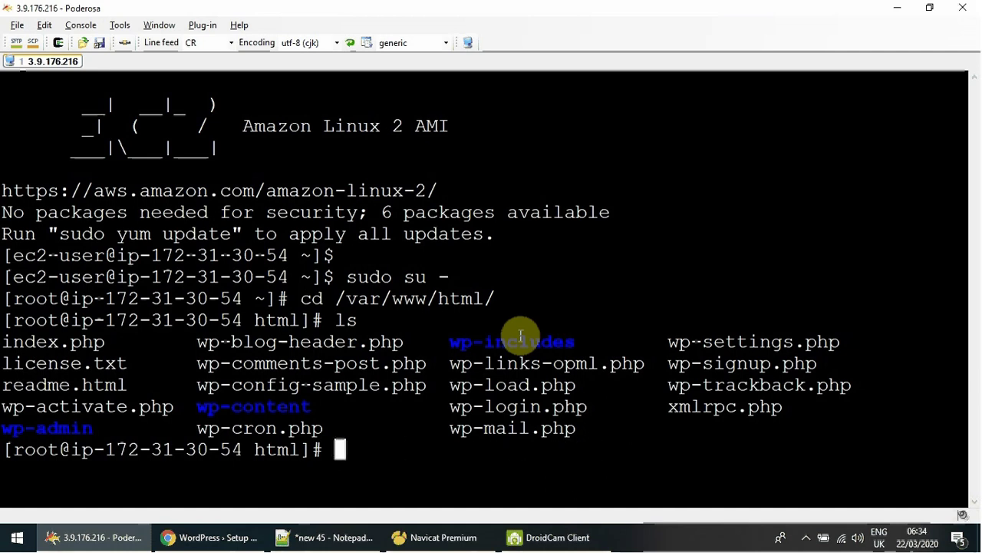
click(218, 537)
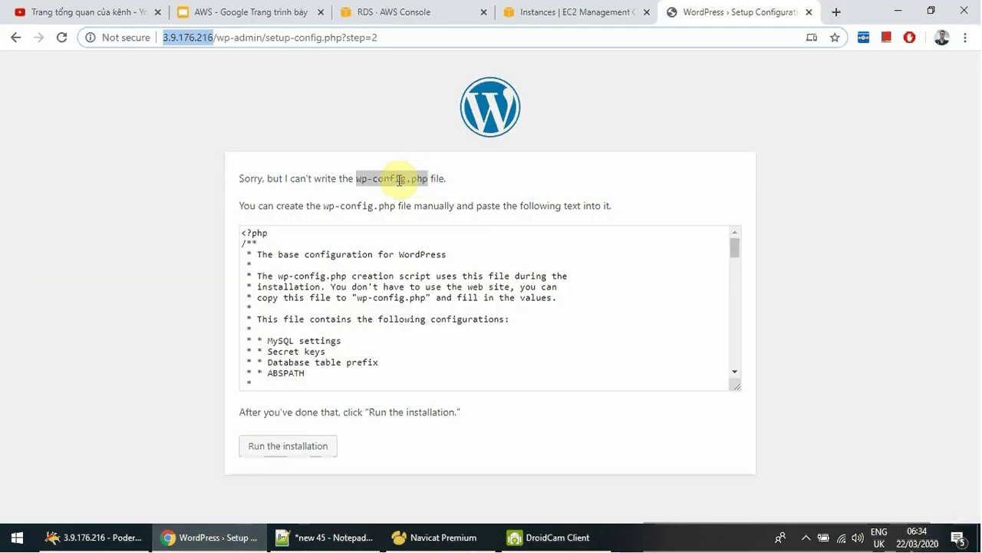
right_click(398, 180)
click(428, 191)
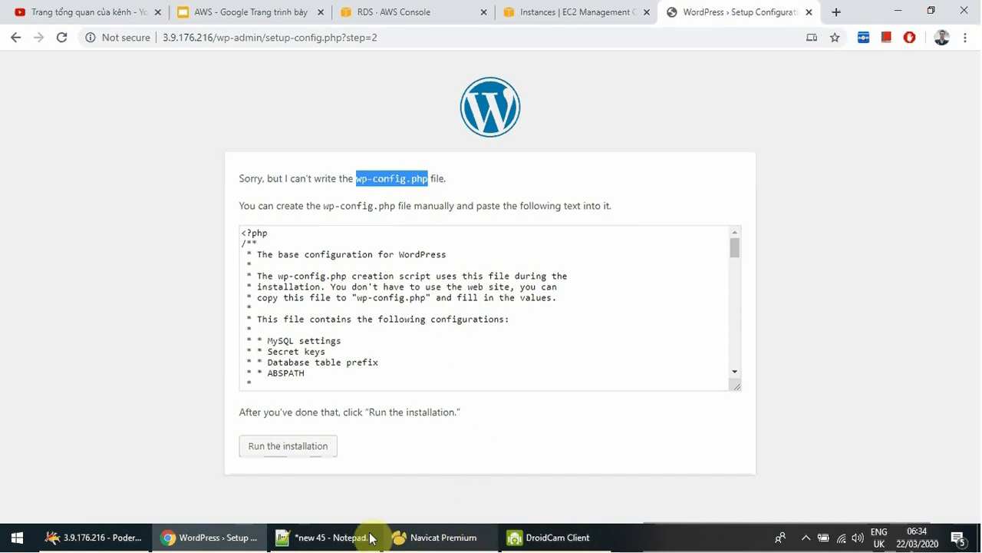
click(117, 536)
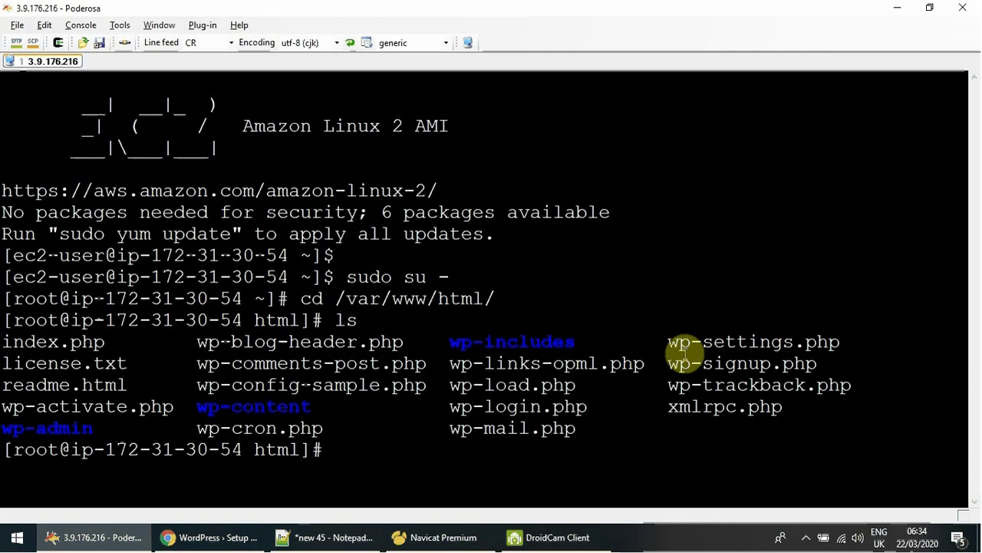
text(vi)
key(ctrl+v)
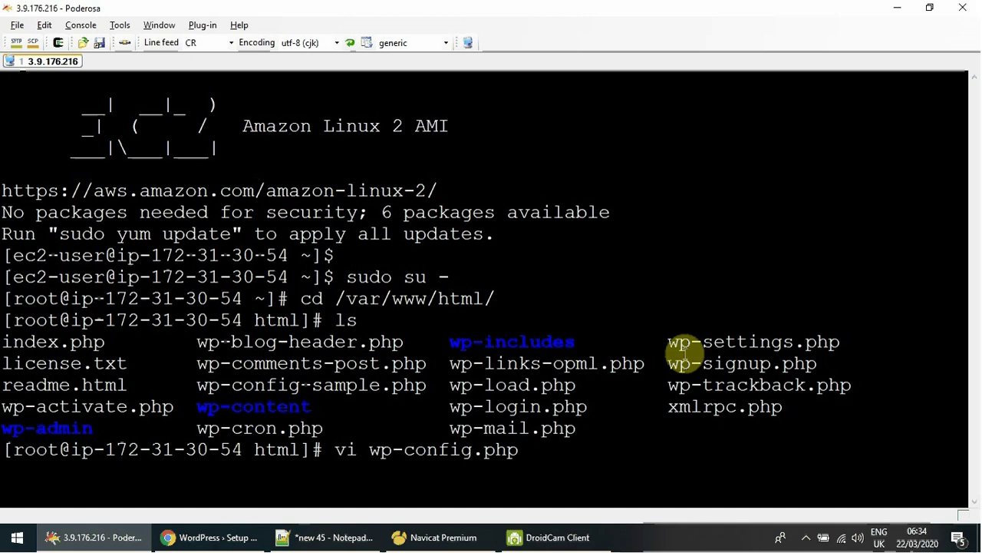
key(Return)
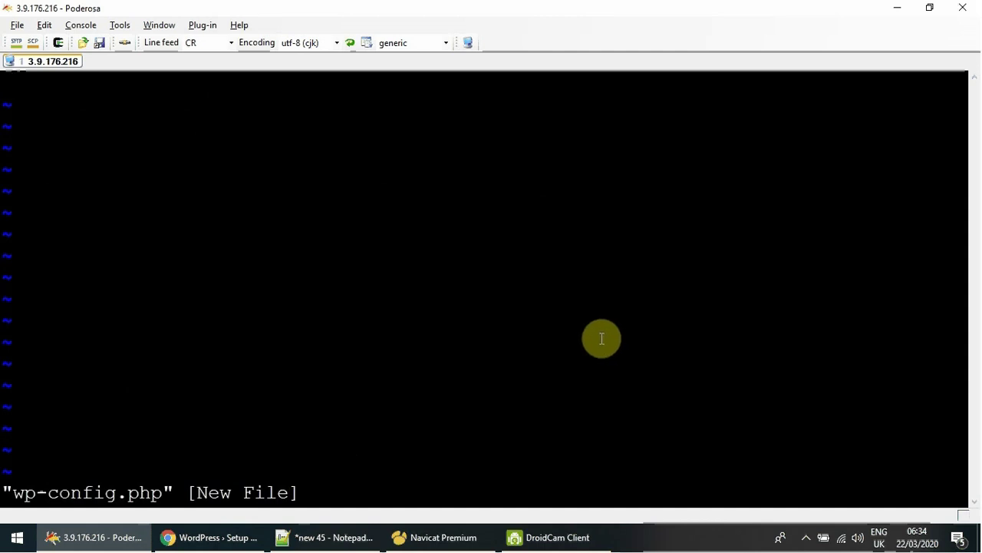
key(i)
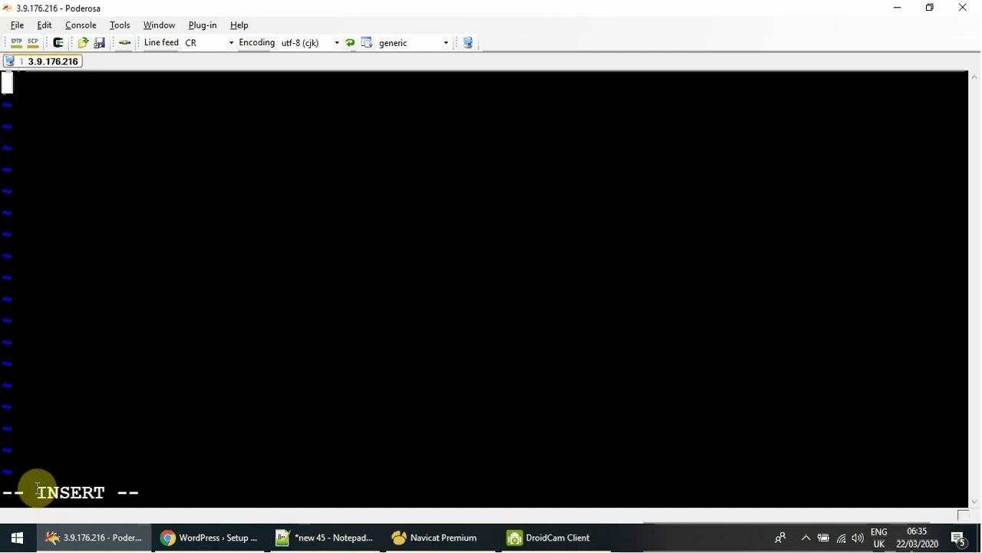
Copy the entire generated wp-config.php text from WordPress setup and return to vi.
click(219, 543)
click(244, 236)
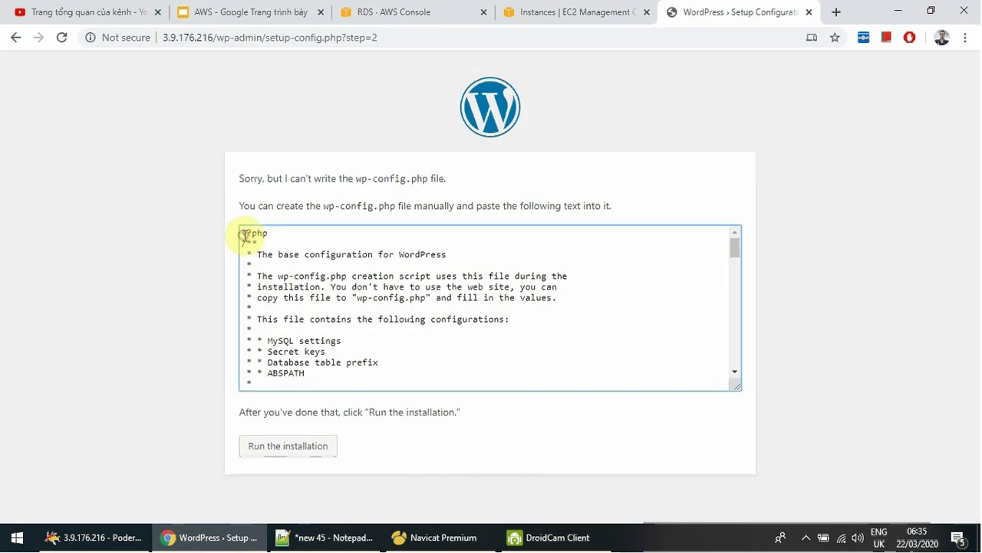
key(ctrl+a)
scroll(460, 318, down, 5)
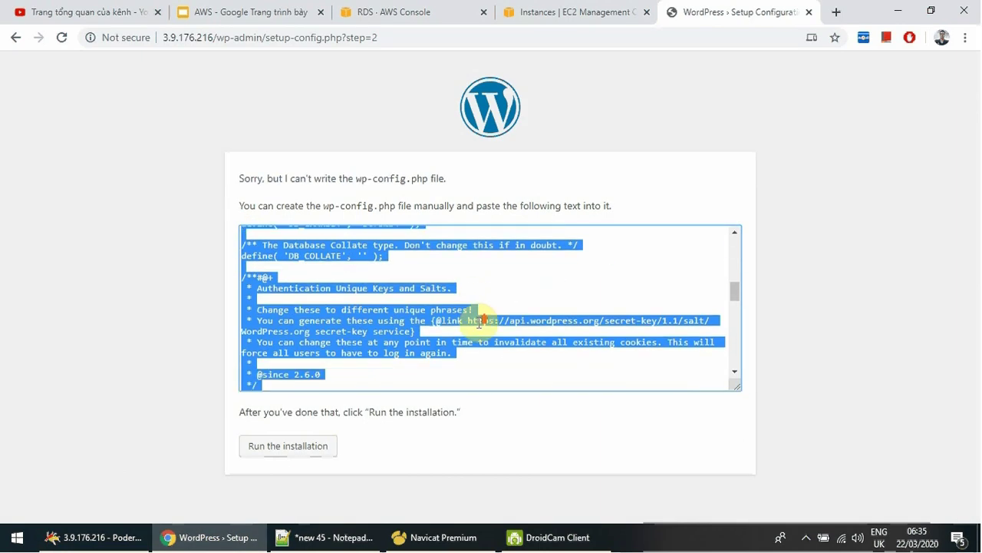
scroll(479, 321, down, 5)
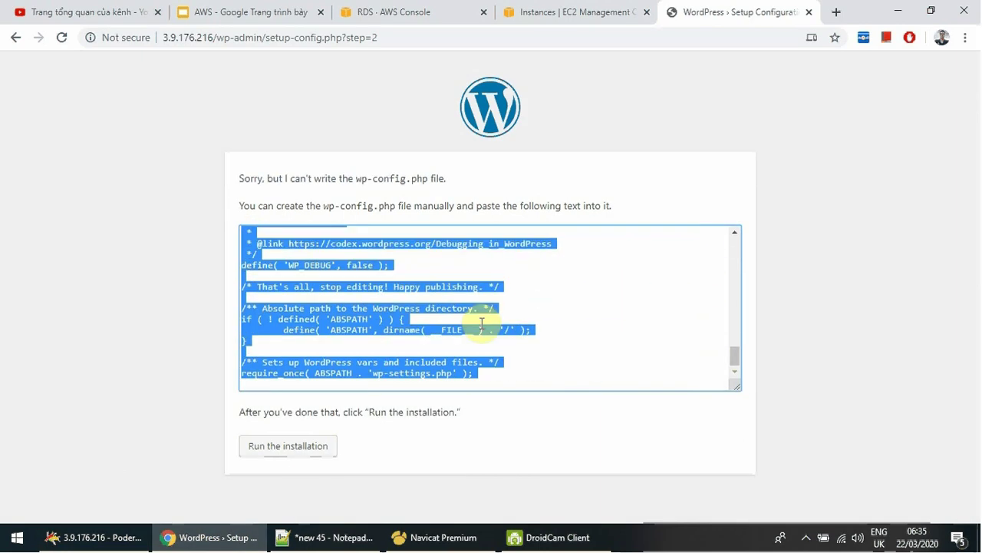
right_click(380, 306)
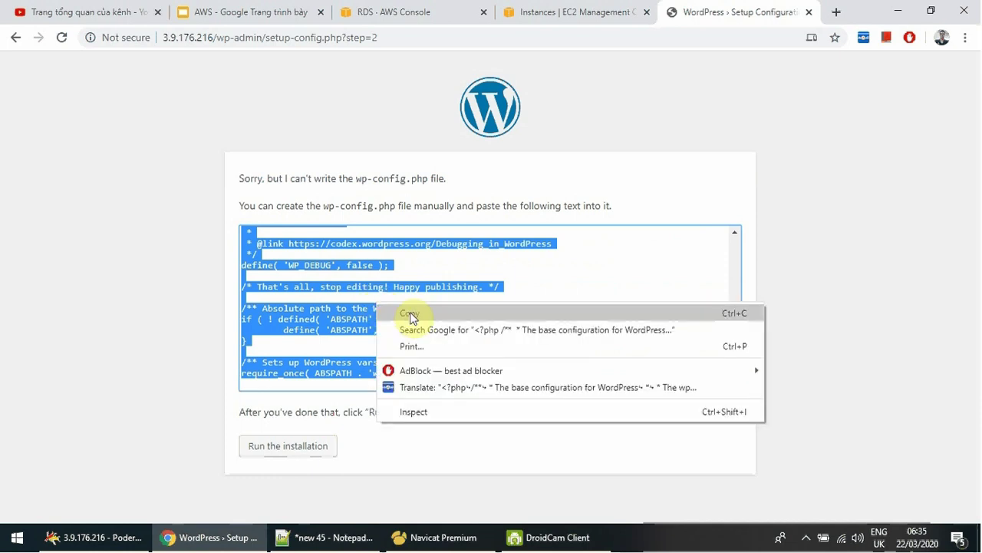
click(411, 311)
click(137, 536)
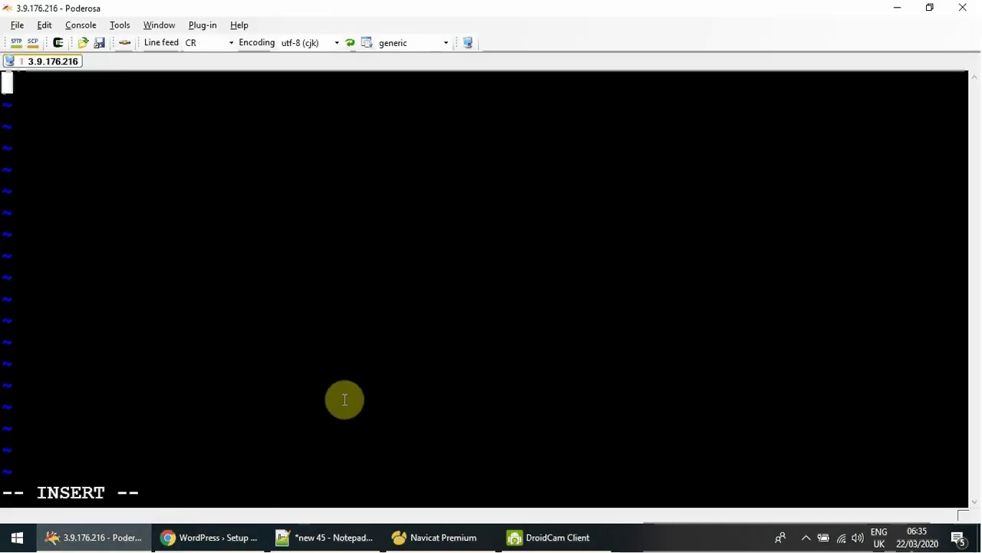